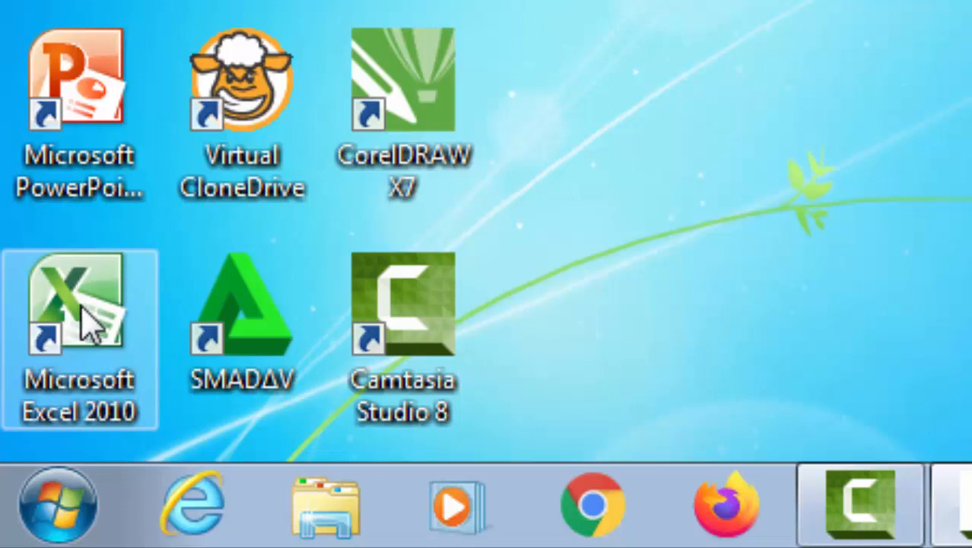
Launch Microsoft Excel 2010 by searching 'exc' from the Start menu
left_click(57, 509)
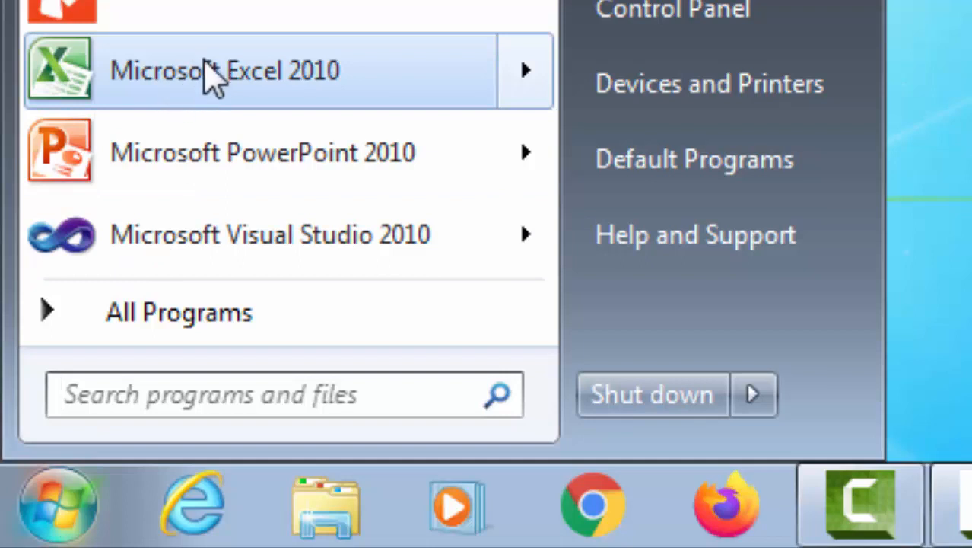
mouse_move(205, 66)
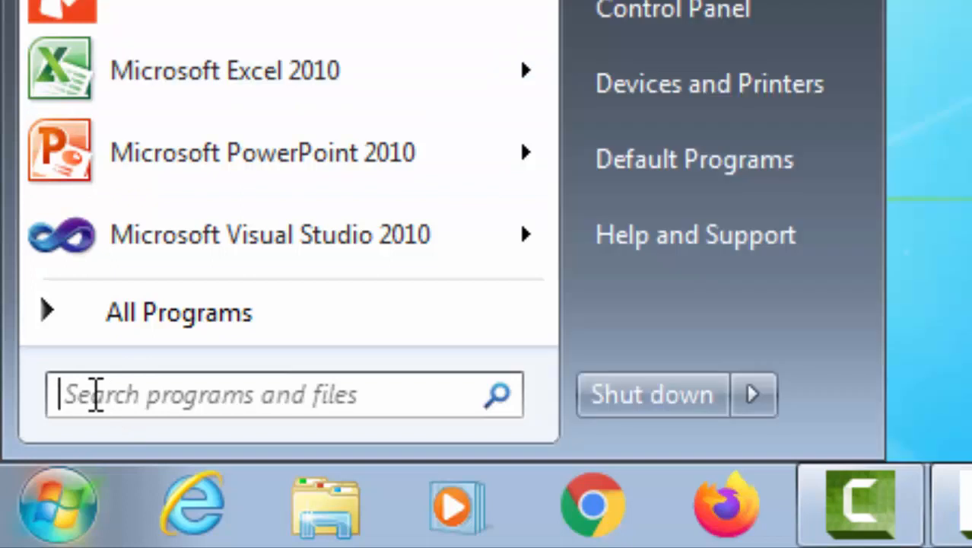
left_click(95, 394)
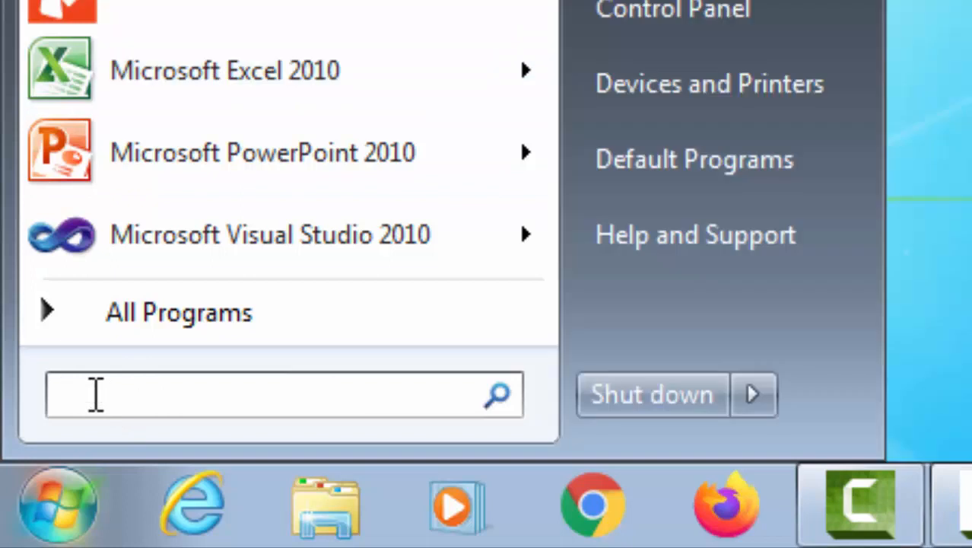
type("exc")
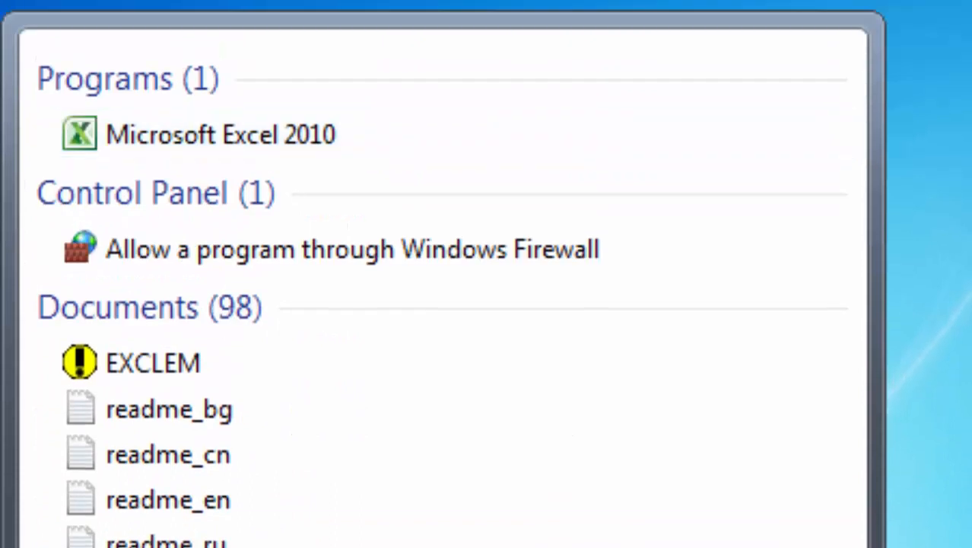
left_click(278, 137)
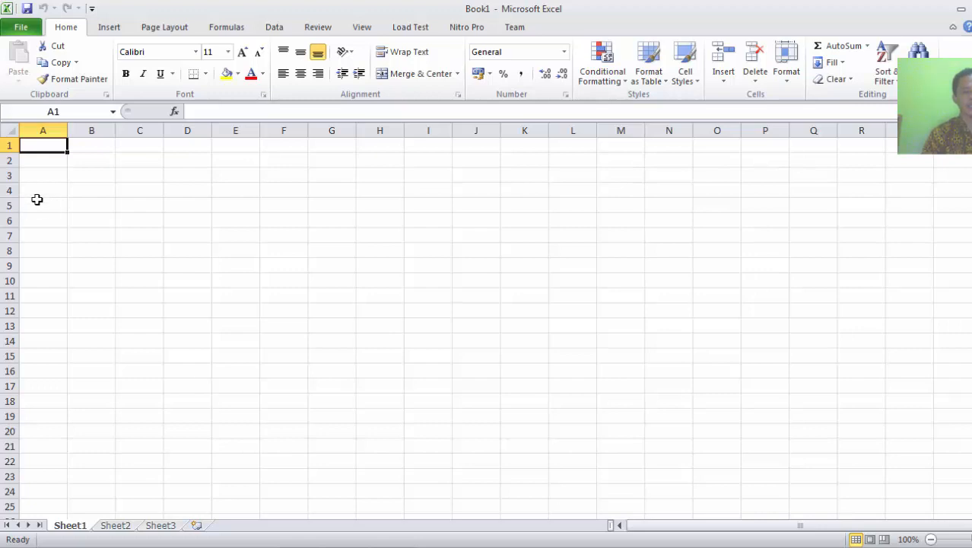
Format cell A4 in the Arial font at size 12
left_click(36, 193)
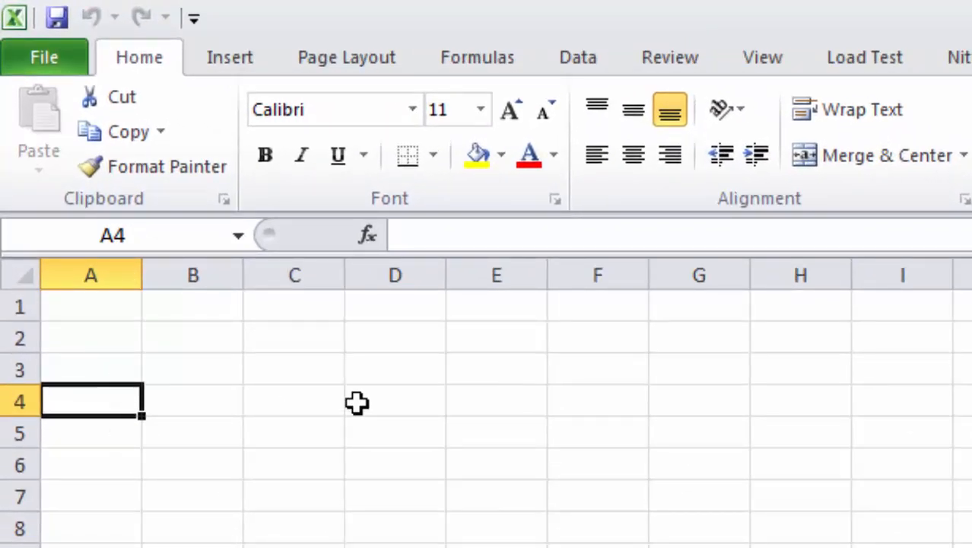
left_click(417, 112)
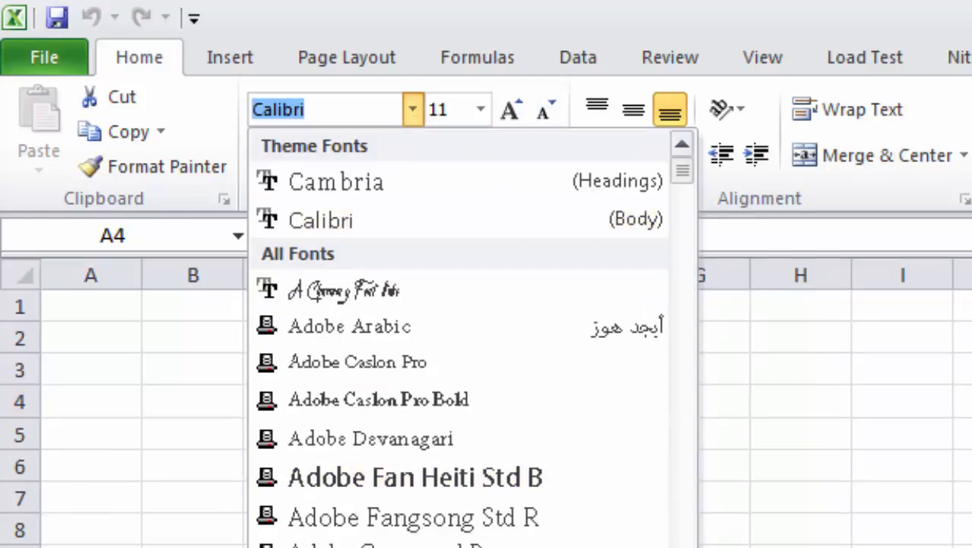
type("A")
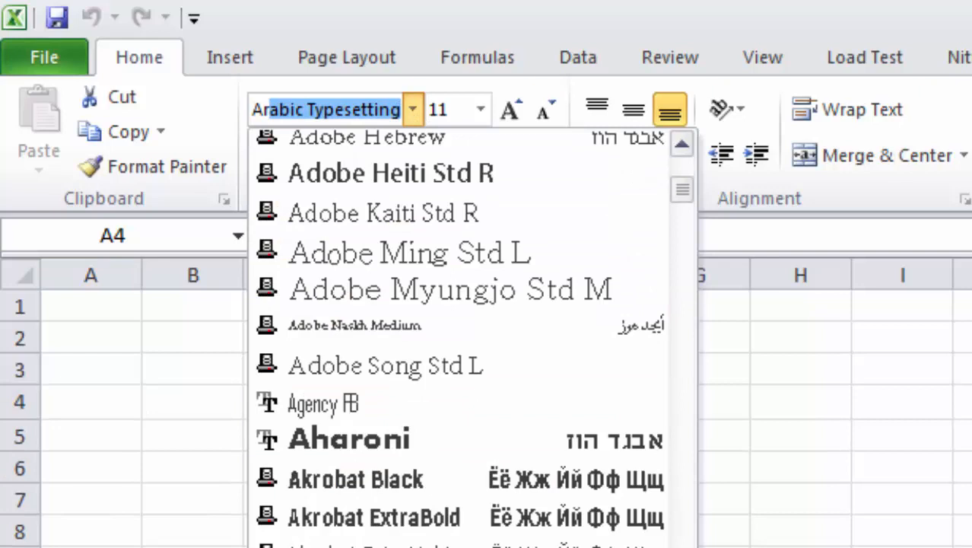
type("rial")
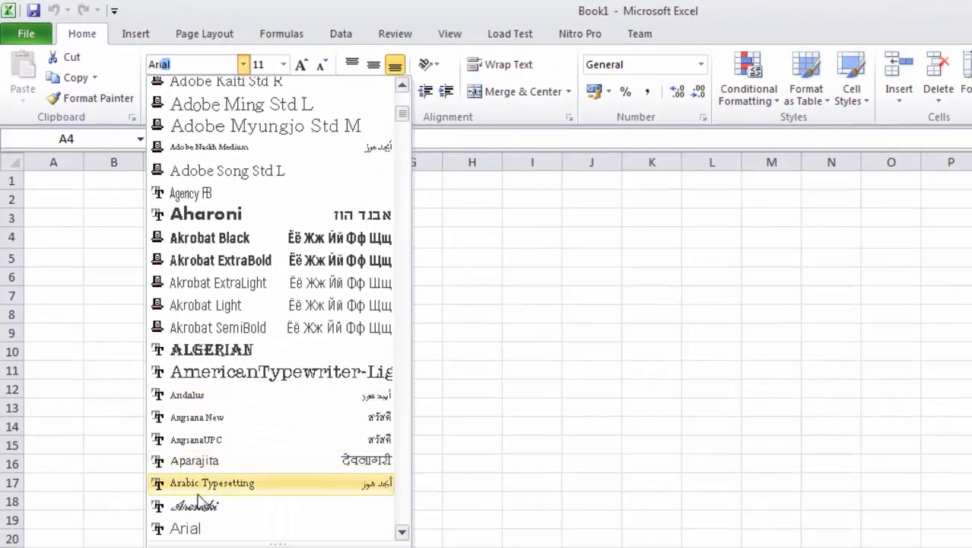
left_click(196, 526)
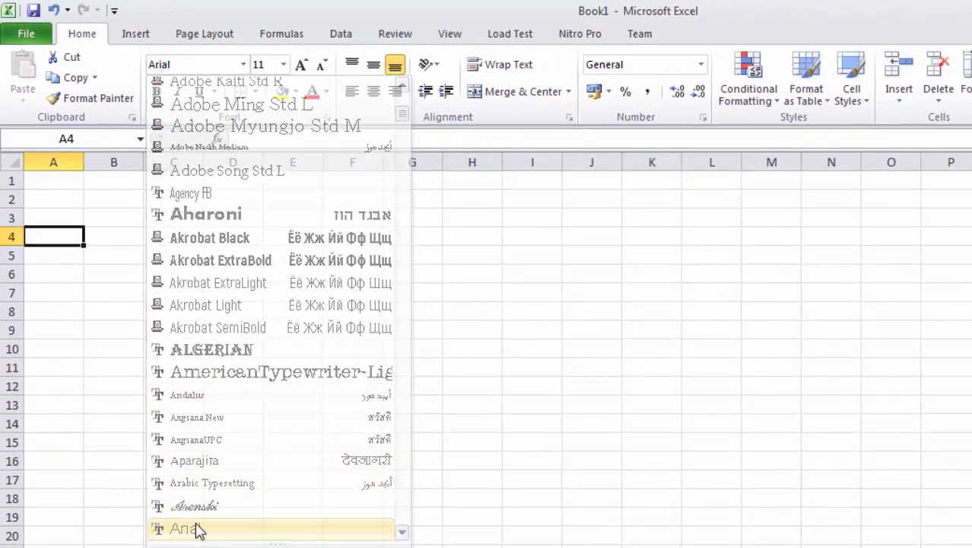
left_click(283, 65)
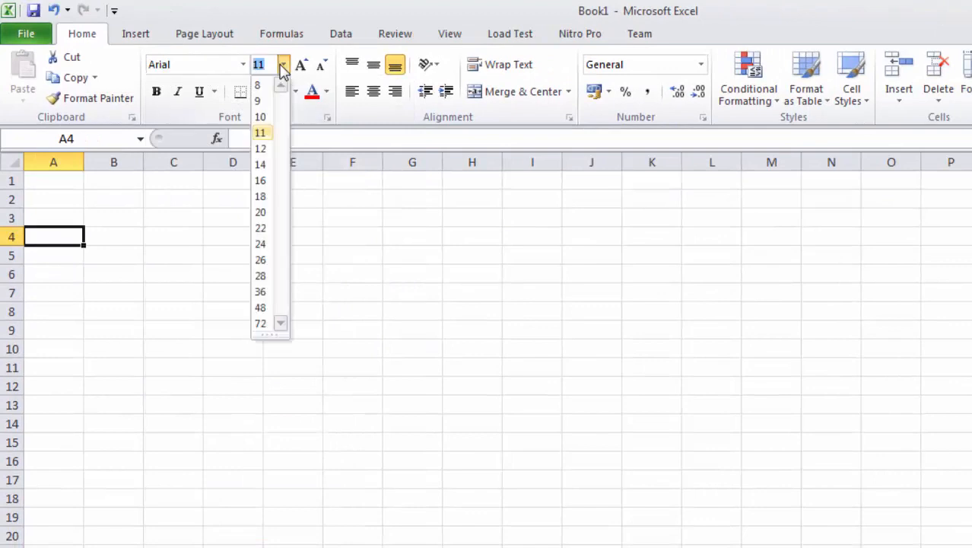
left_click(259, 149)
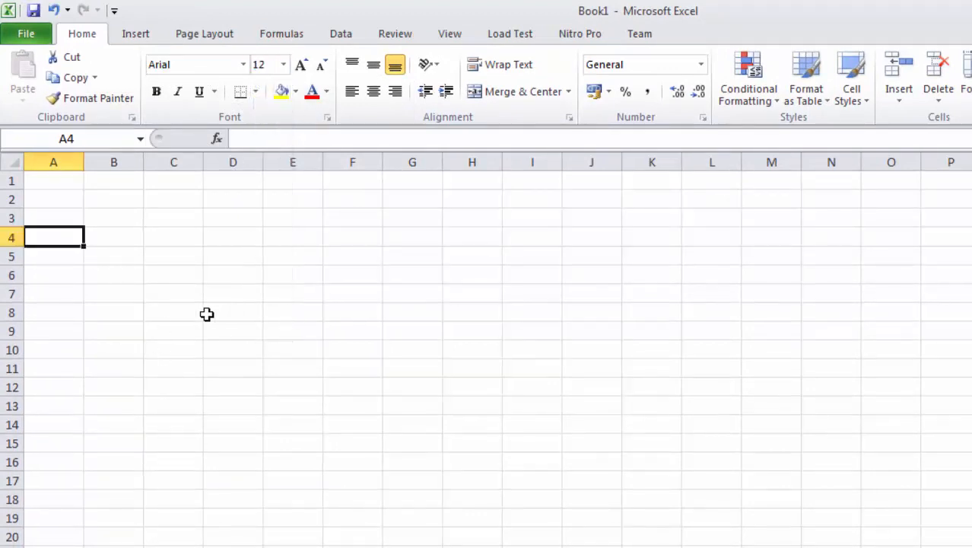
Enter the headers NO, NAMA and NUH in A4 through C4, fixing a typo in C4
type("NO")
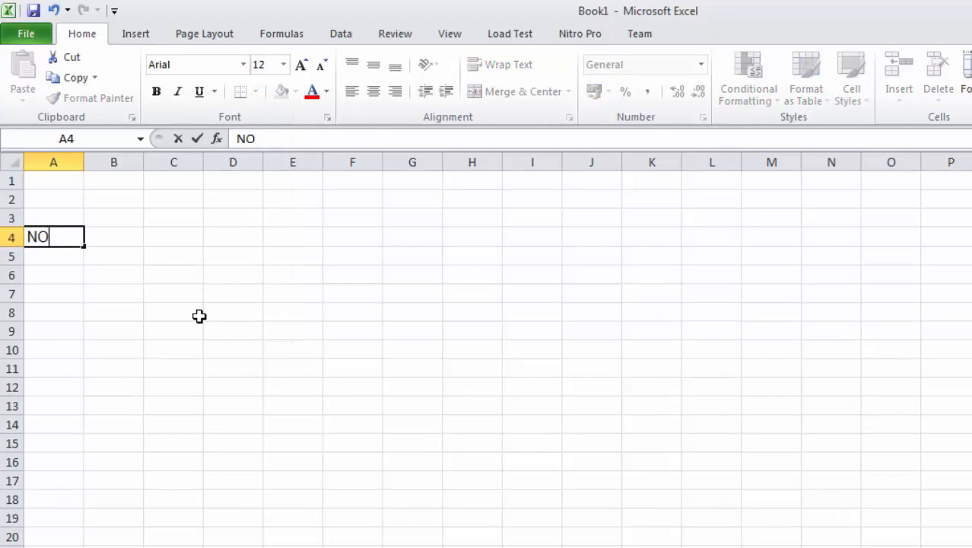
key("Tab")
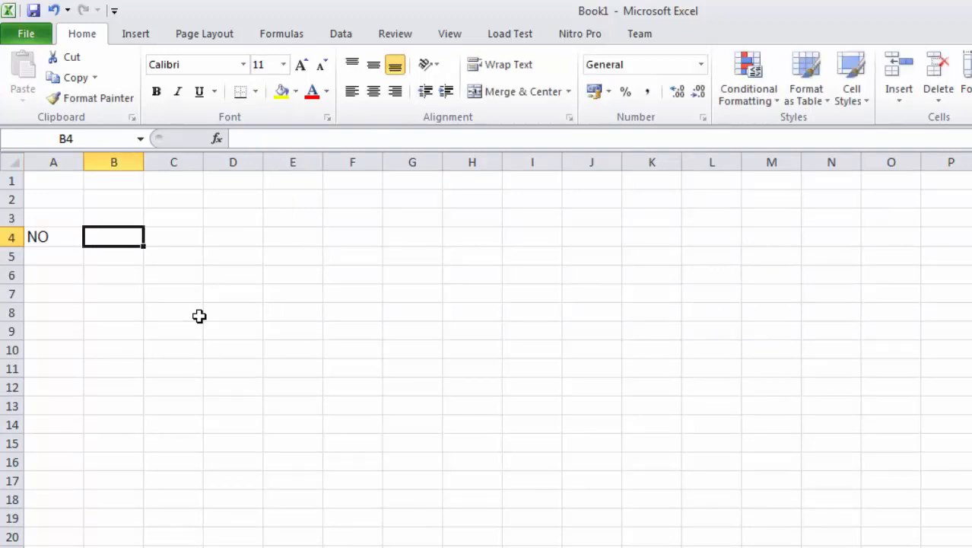
type("NA")
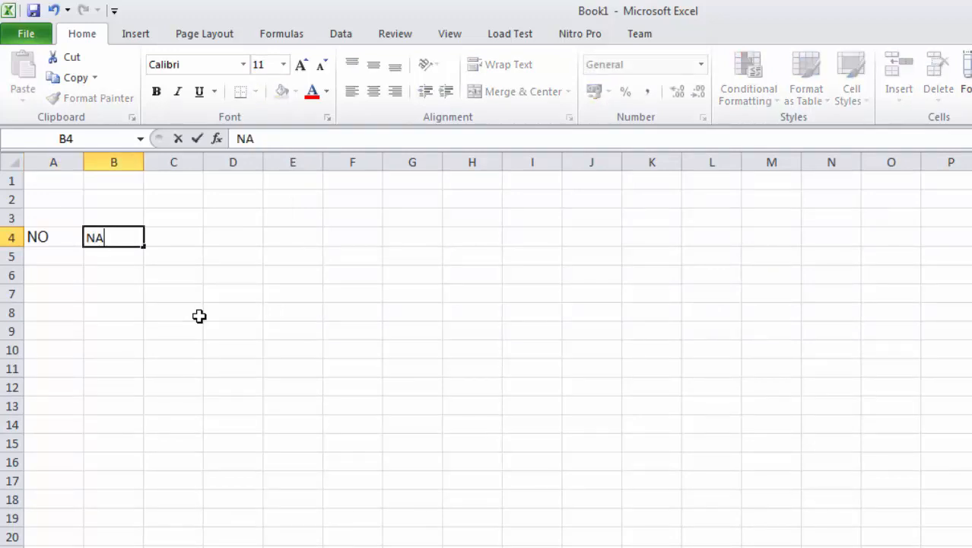
type("MA")
key("Tab")
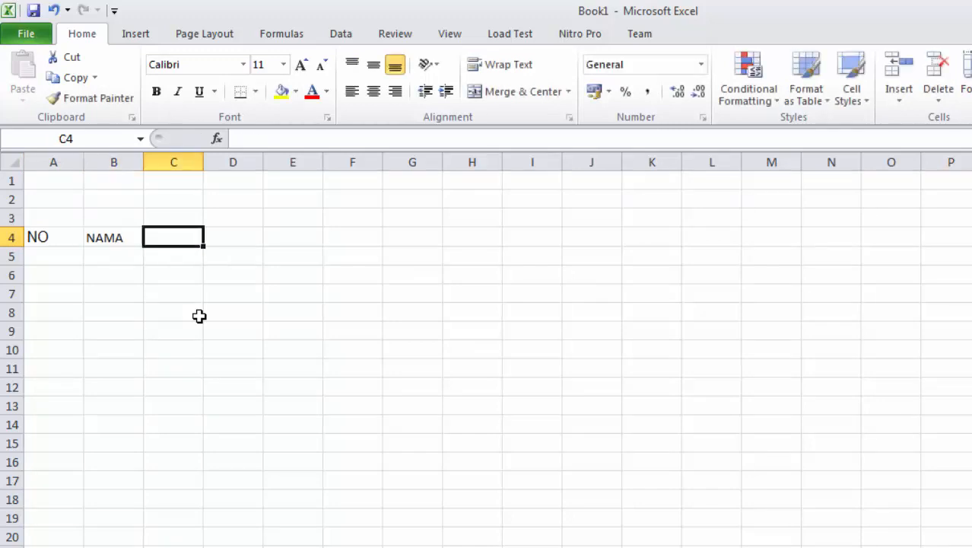
type("NILAU")
key("BackSpace")
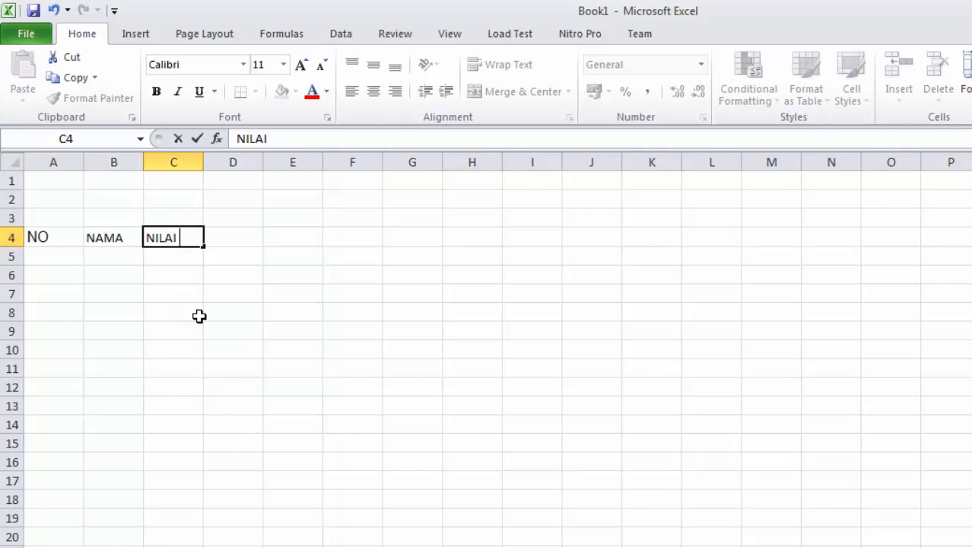
key("BackSpace")
key("BackSpace")
key("BackSpace")
key("BackSpace")
key("BackSpace")
type("U")
key("BackSpace")
type("NUH")
key("Tab")
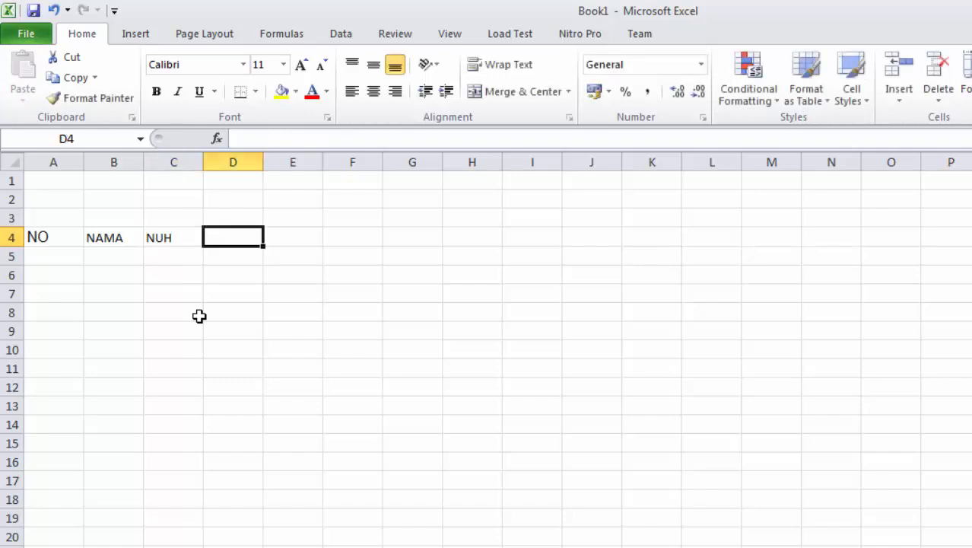
Enter the headers UTS, UAS, JUMLAH and RATA-RATA in D4 through G4
type("UTS")
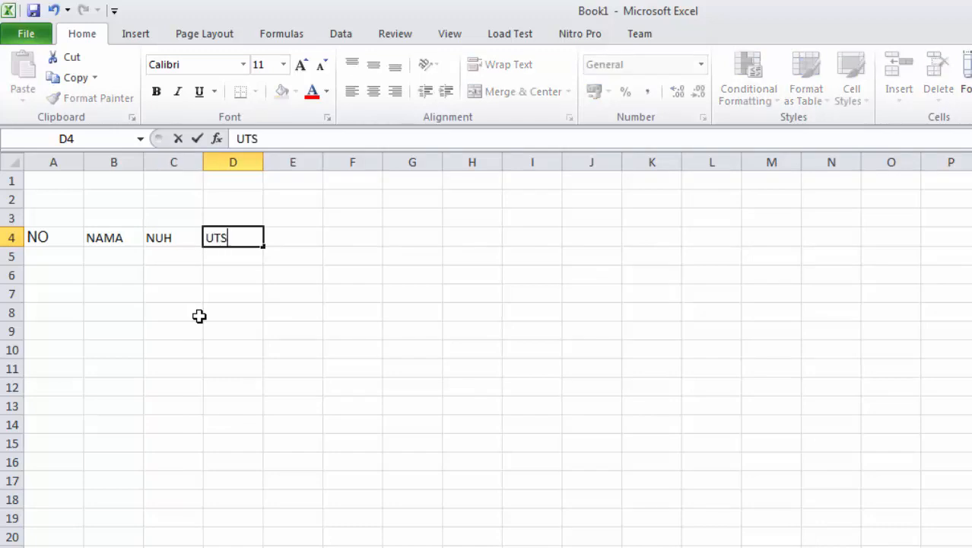
key("Tab")
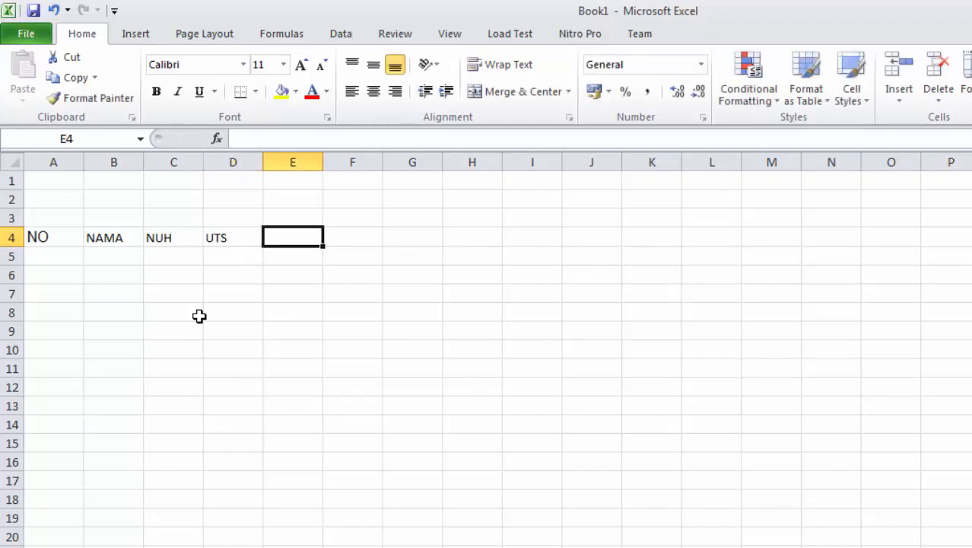
type("UAS")
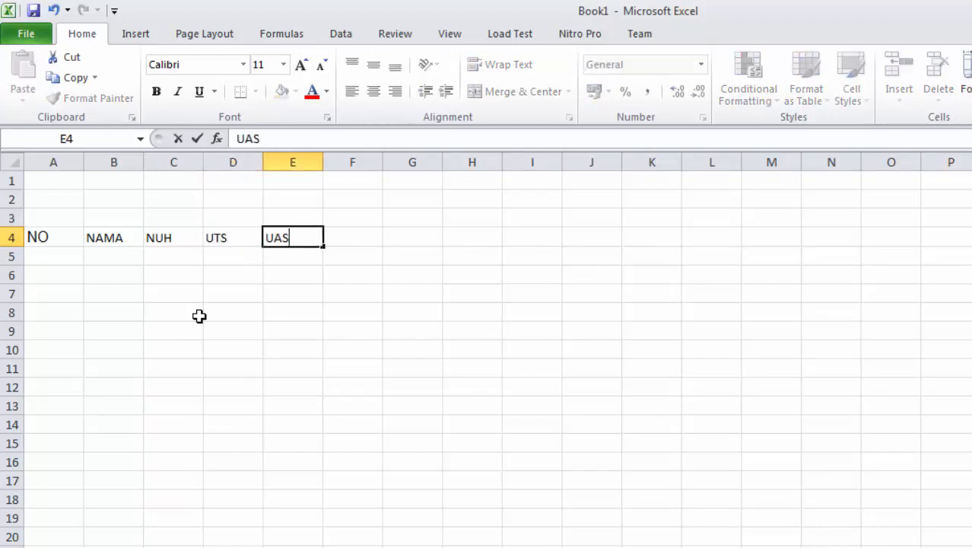
key("Tab")
type("JUMLAH")
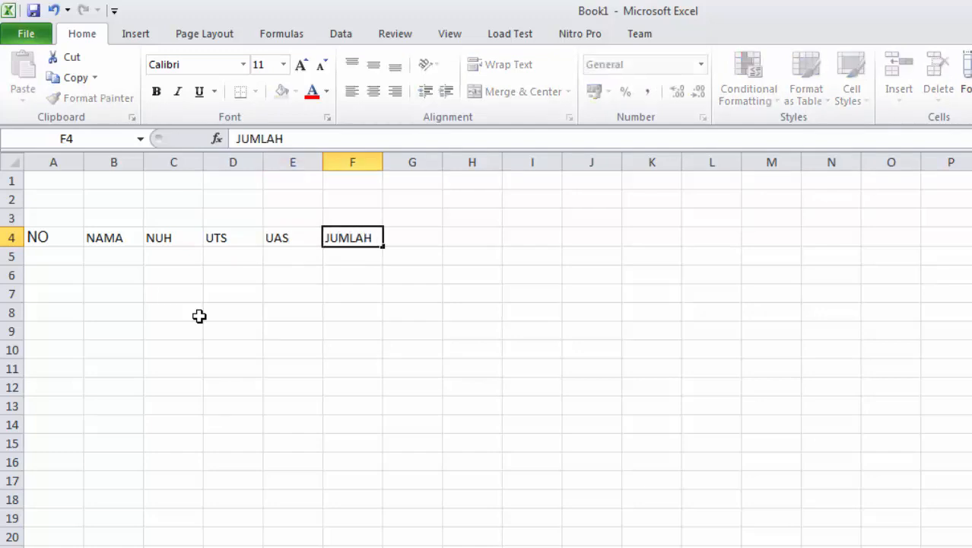
key("Tab")
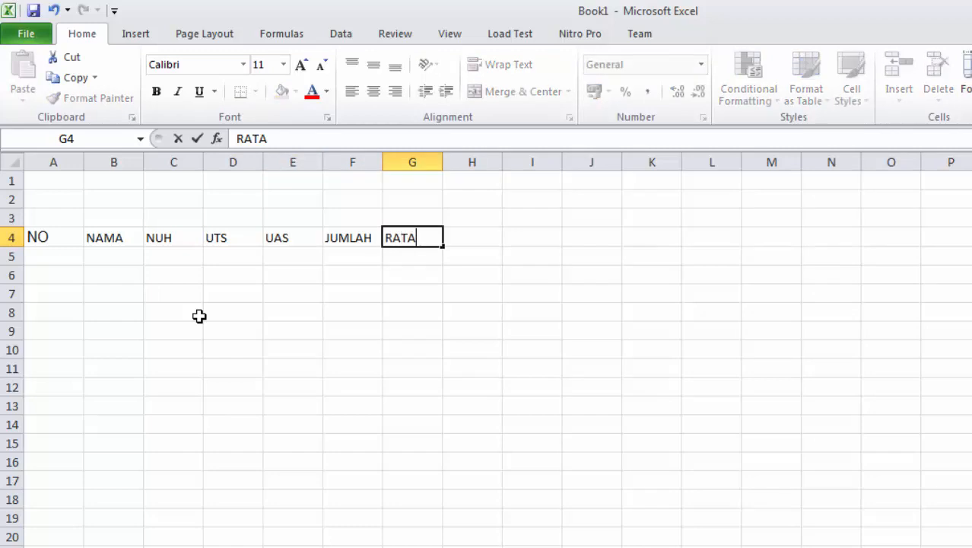
type("RATA")
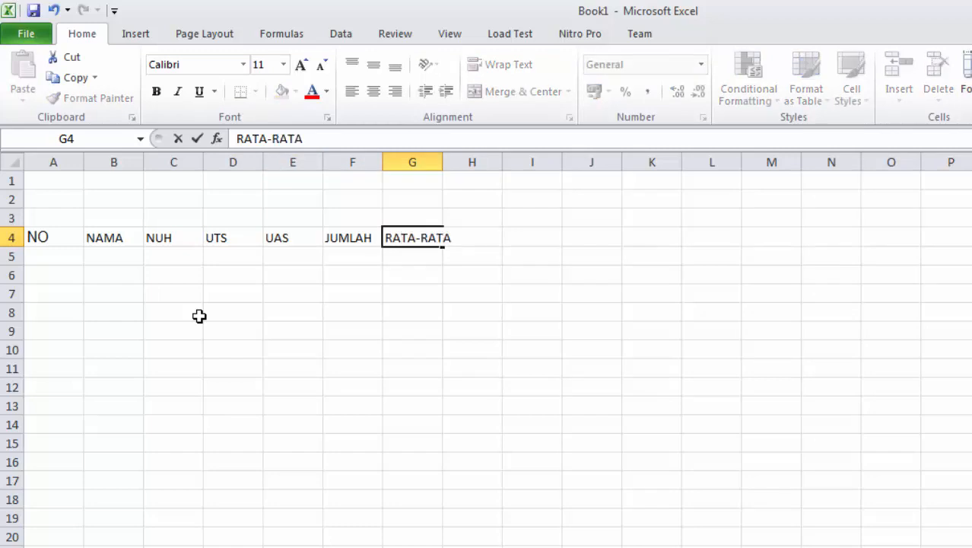
key("Tab")
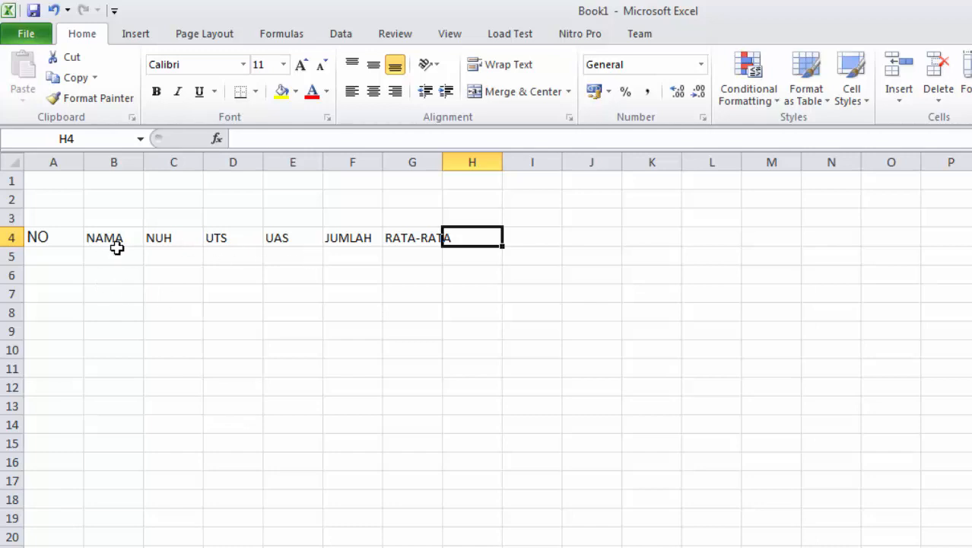
Apply Arial size 12 to the headers NAMA through RATA-RATA in B4:G4
left_click_drag(98, 239, 425, 238)
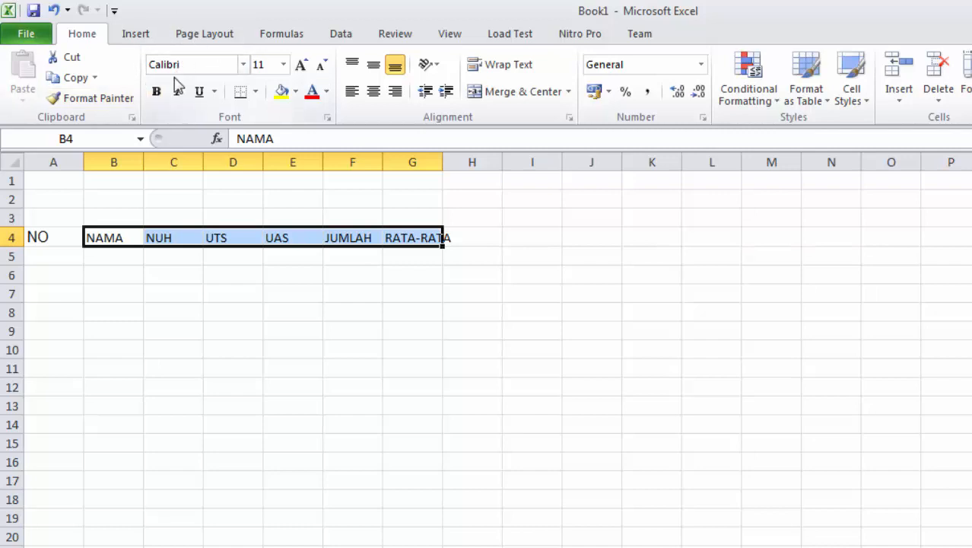
left_click(244, 65)
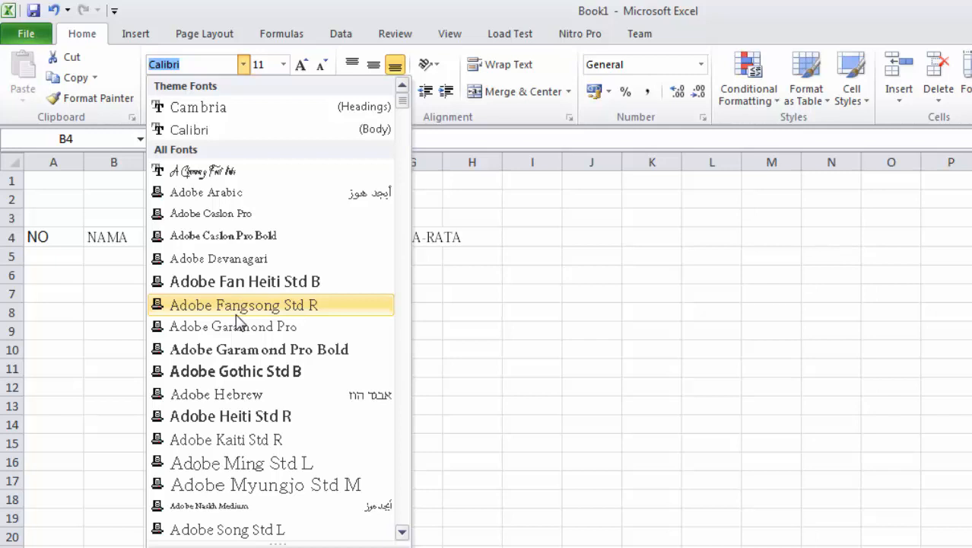
type("Ar")
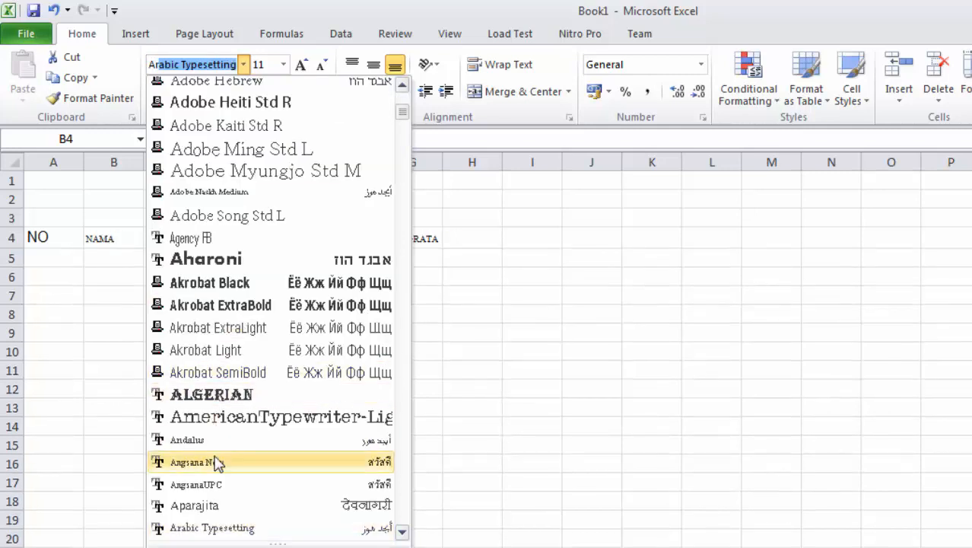
type("ial")
left_click(205, 527)
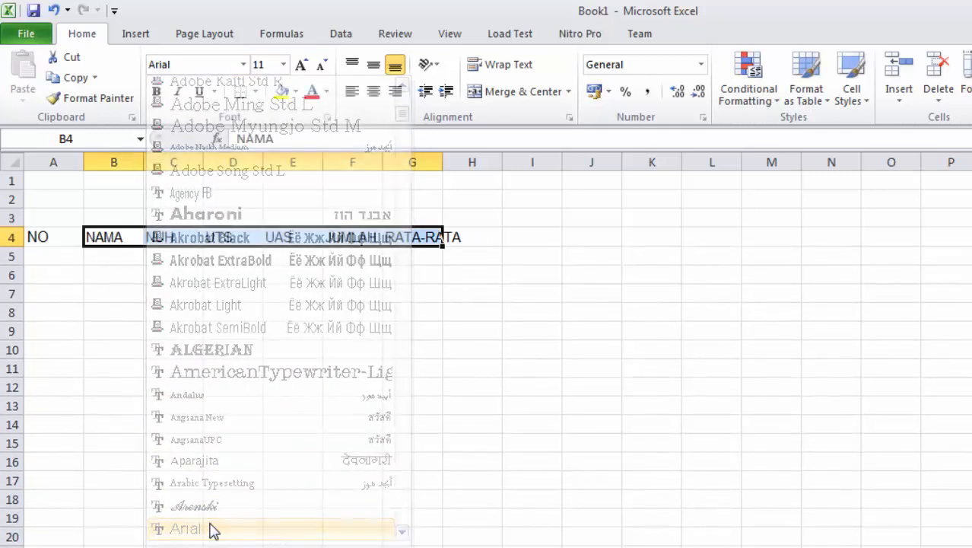
left_click(285, 67)
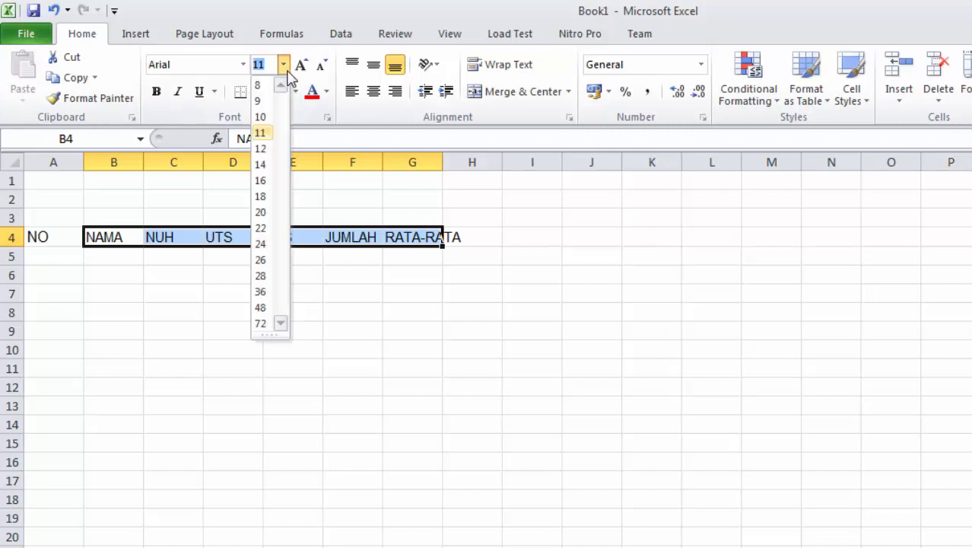
left_click(263, 149)
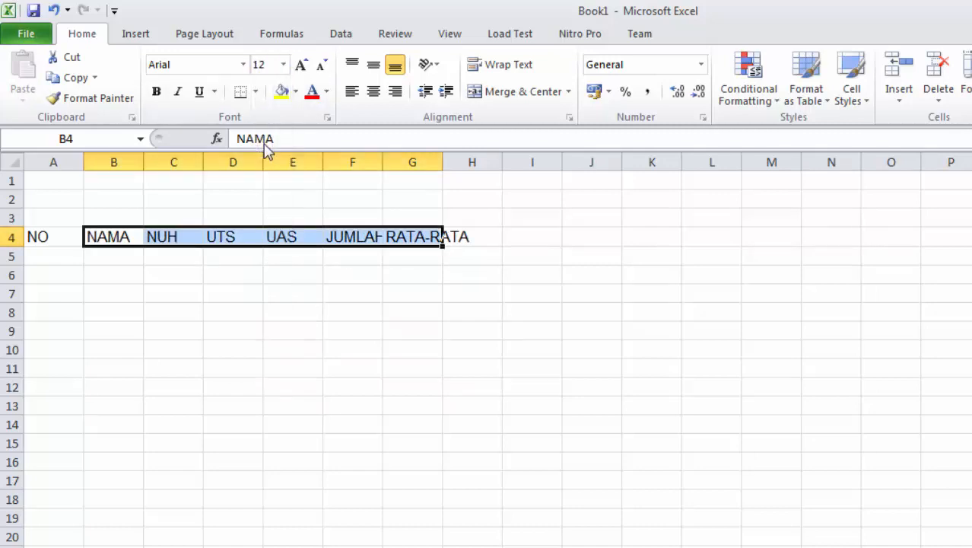
left_click(242, 286)
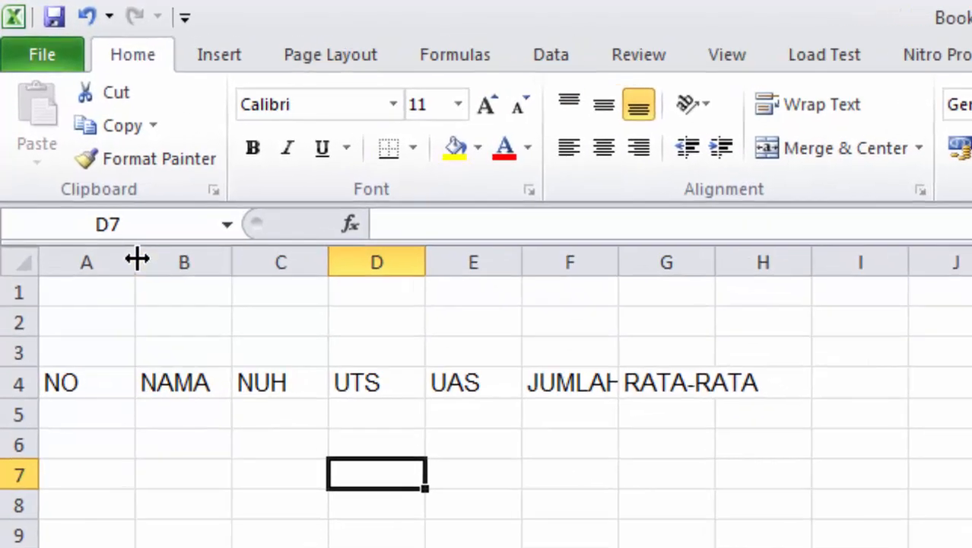
Narrow columns A, C, D and E and widen B, F and G (G to 12,86)
left_click_drag(137, 260, 89, 263)
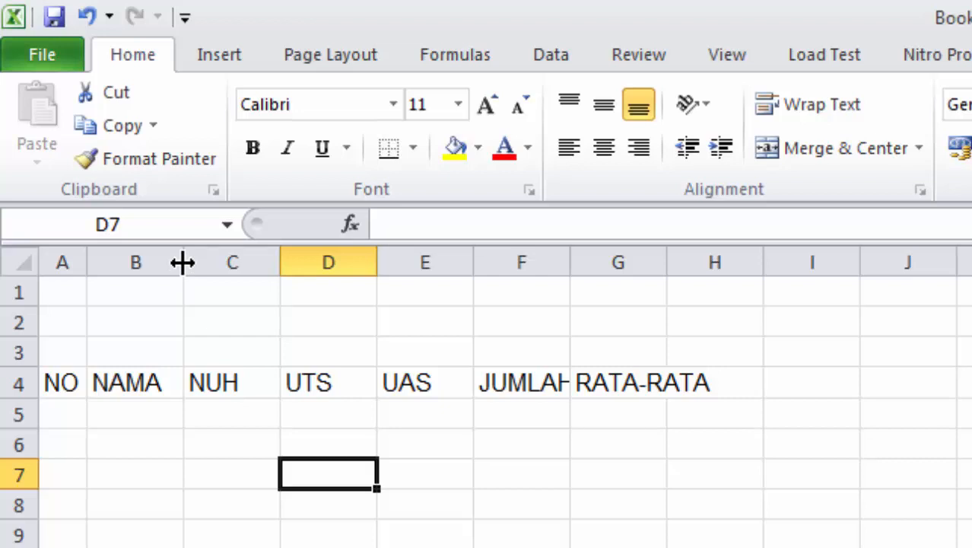
left_click_drag(183, 262, 295, 261)
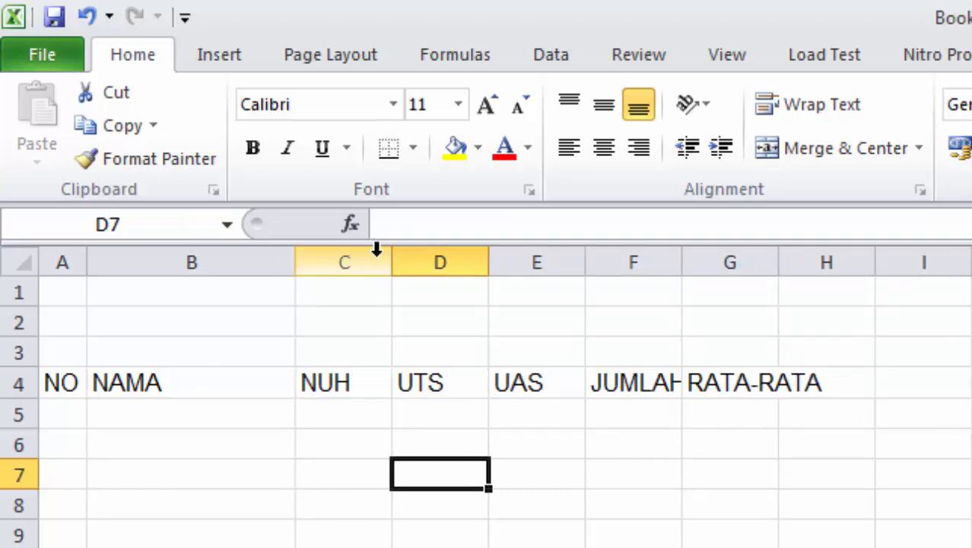
left_click_drag(387, 262, 356, 266)
left_click_drag(459, 268, 427, 272)
left_click_drag(521, 265, 495, 269)
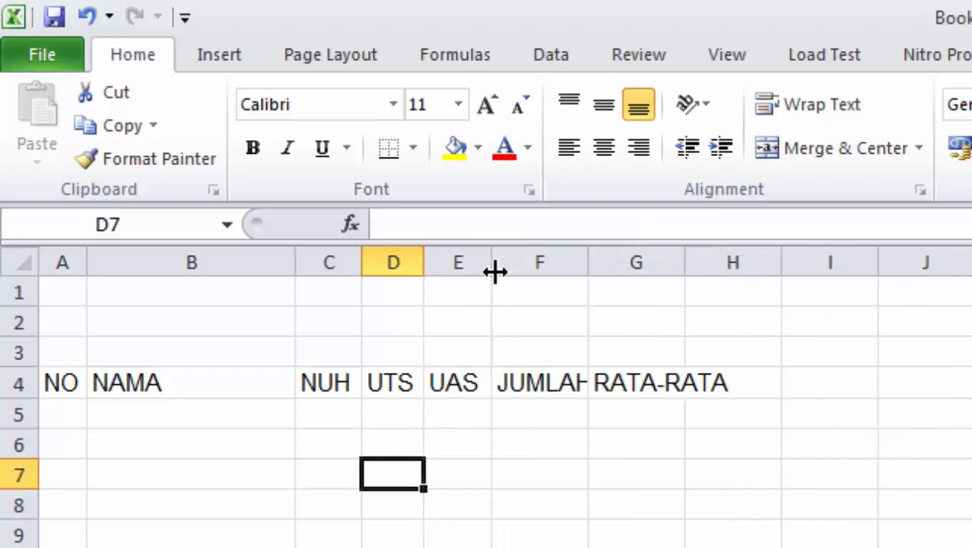
left_click_drag(591, 256, 602, 256)
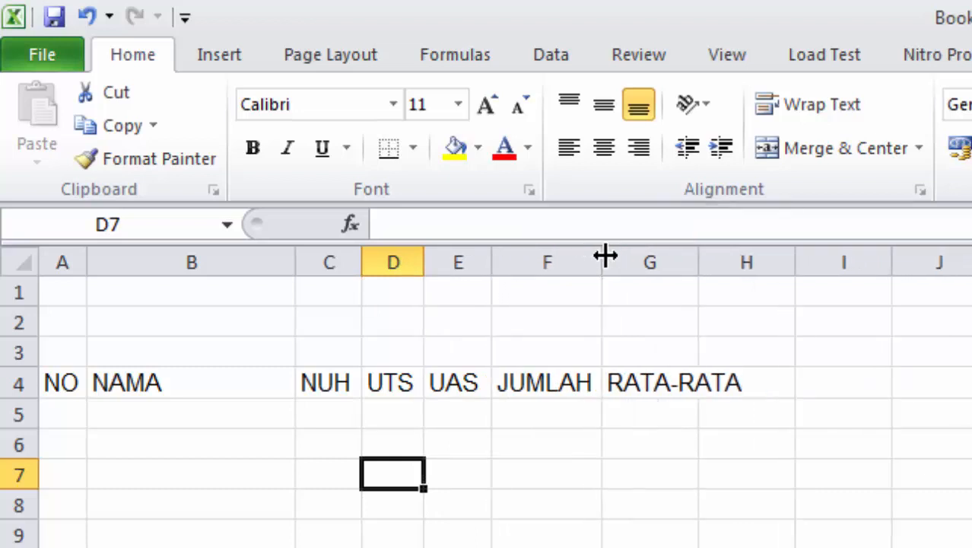
left_click_drag(695, 261, 749, 261)
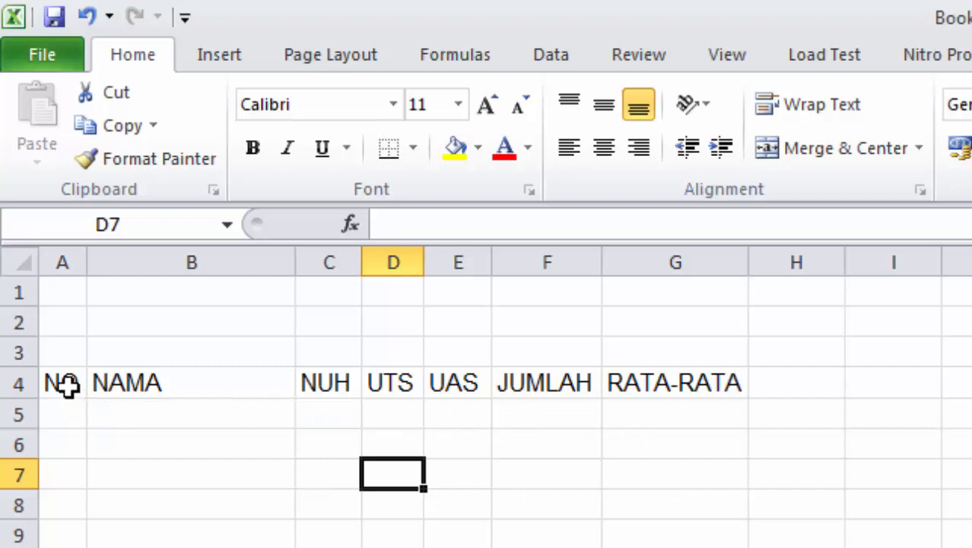
Bold the A4:G4 headers and begin selecting the table range downward from A4
left_click_drag(61, 382, 729, 378)
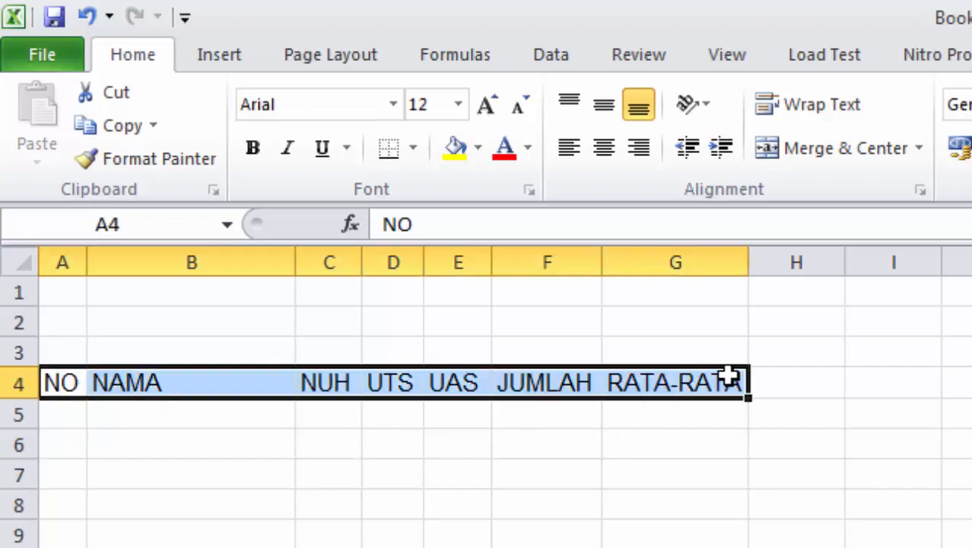
left_click(263, 158)
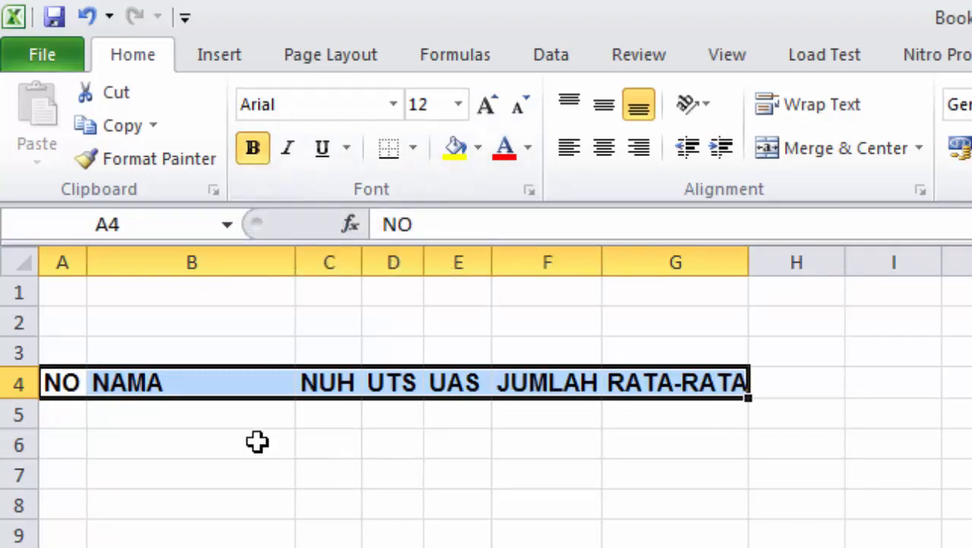
left_click_drag(60, 382, 659, 384)
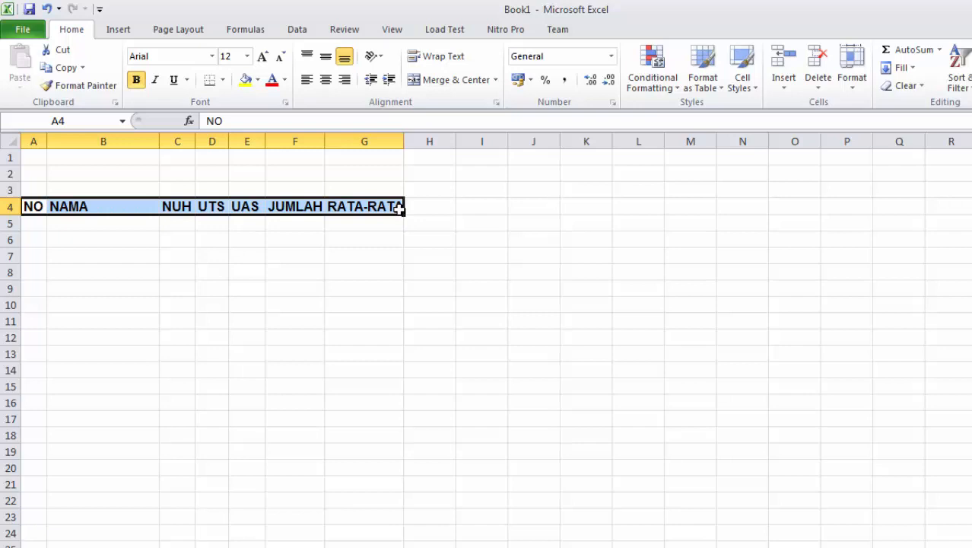
key("shift+Down")
key("shift+Down")
key("shift+Down")
key("shift+Down")
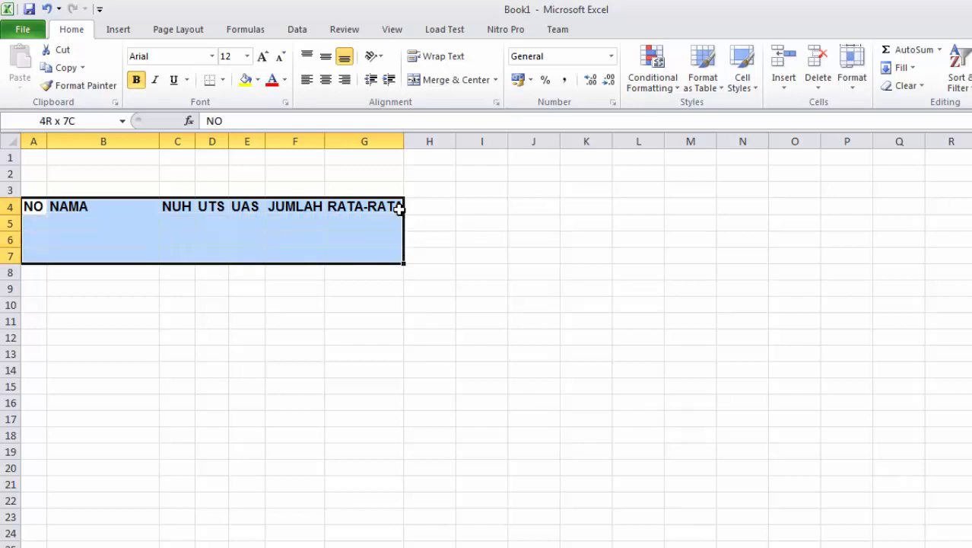
Extend the selection from the A4:G4 headers down to row 24
key("shift+Down")
key("shift+Down")
key("shift+Down")
key("shift+Down")
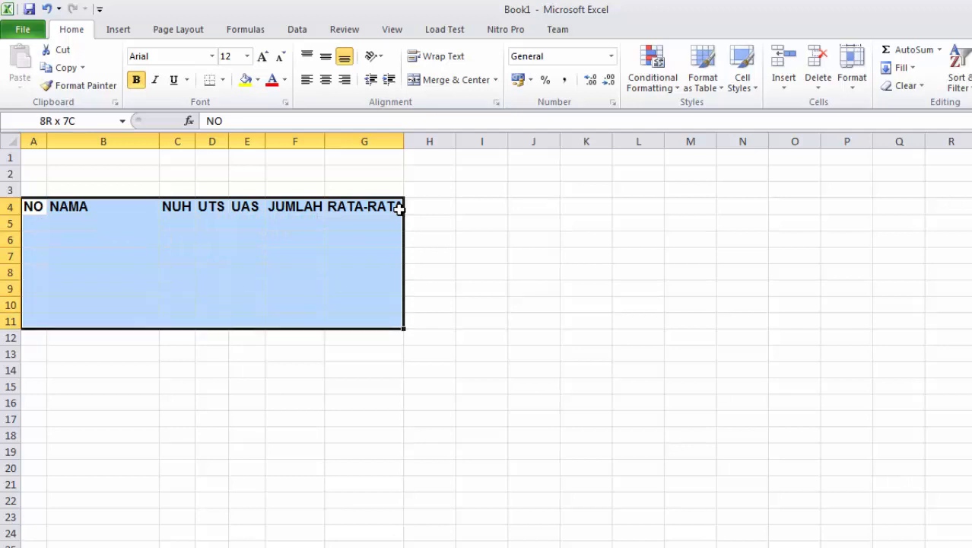
key("shift+Down")
key("shift+Down")
key("shift+Down")
key("shift+Down")
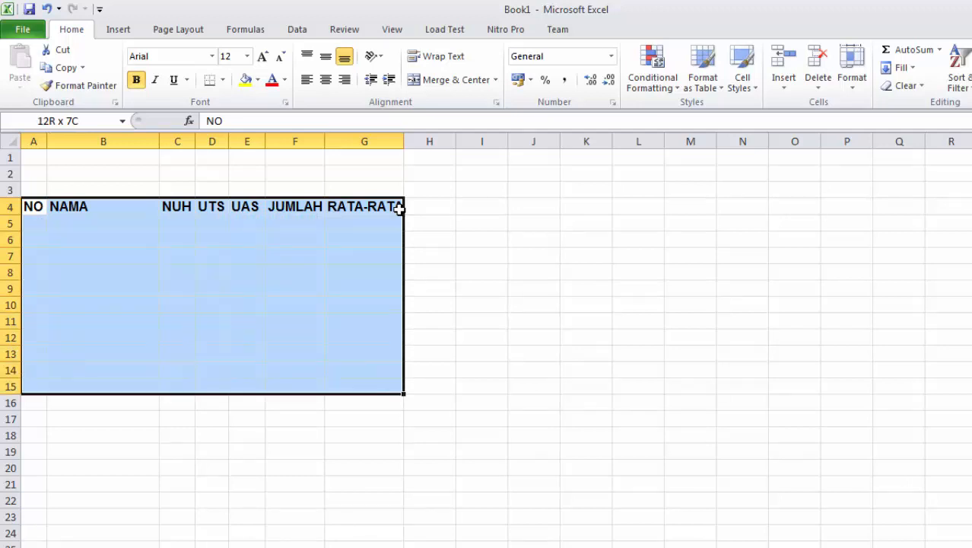
key("shift+Down")
key("shift+Down")
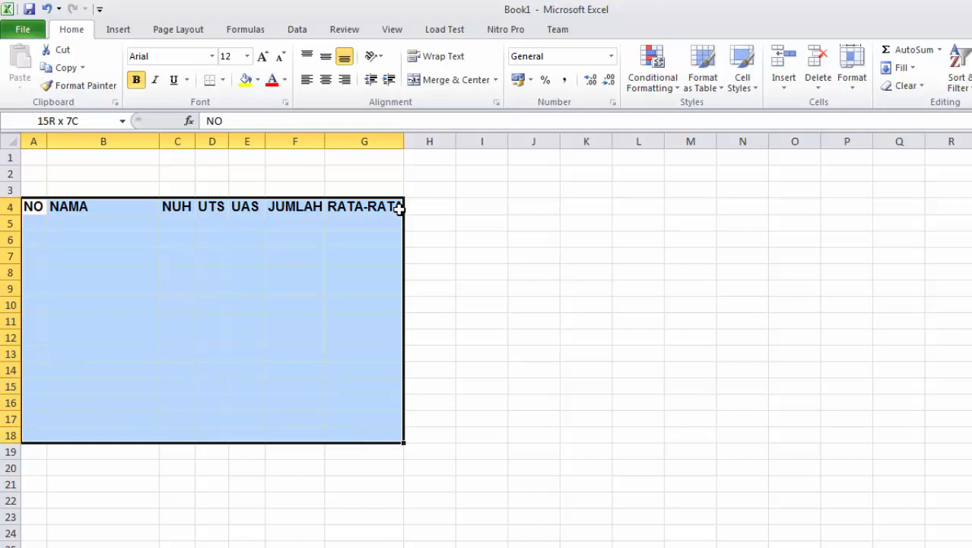
key("shift+Down")
key("shift+Down")
key("shift+Down")
key("shift+Down")
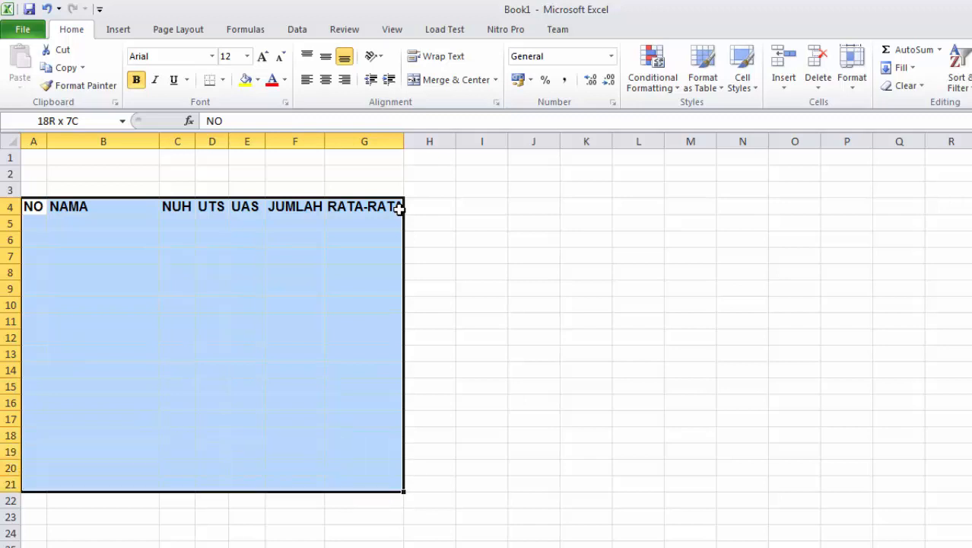
key("shift+Down")
key("shift+Down")
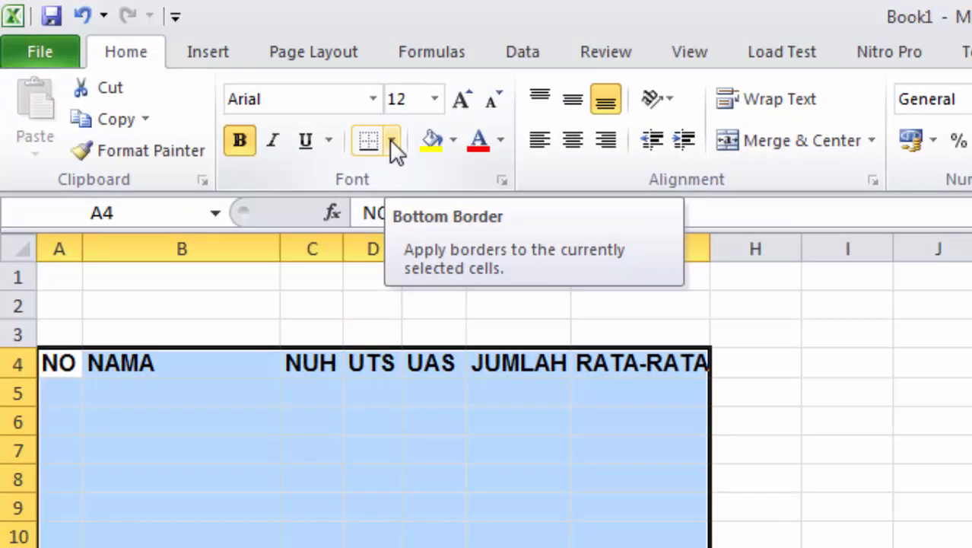
Apply All Borders to the selected A4:G24 table range
left_click(392, 142)
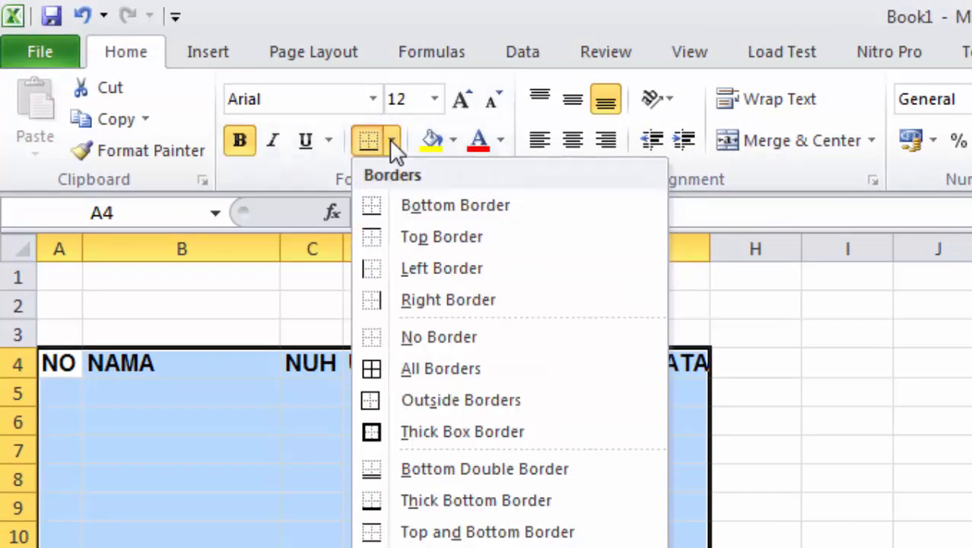
left_click(479, 369)
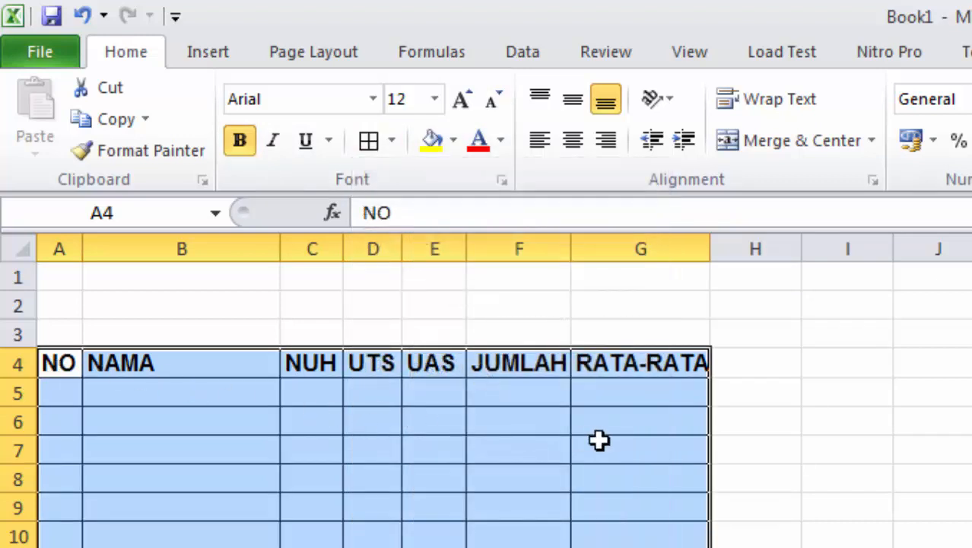
left_click(925, 446)
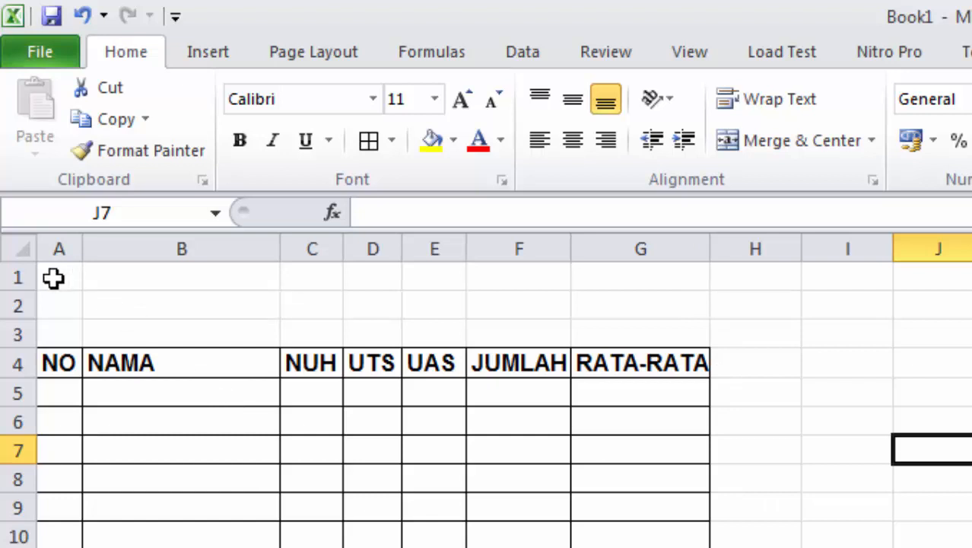
Merge and centre A1:G1 and enter the title DAFTAR NILAI SISWA in Arial 14
left_click_drag(54, 278, 650, 271)
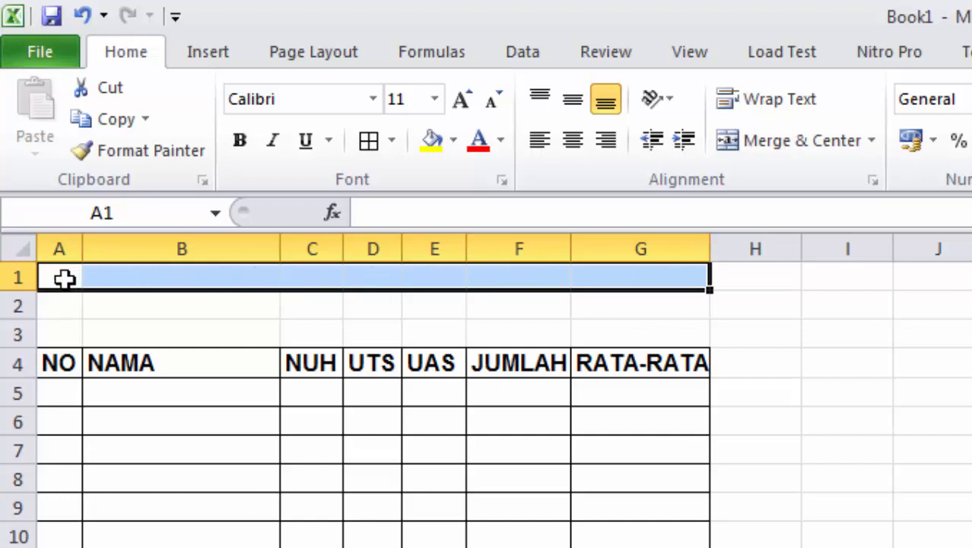
left_click(809, 146)
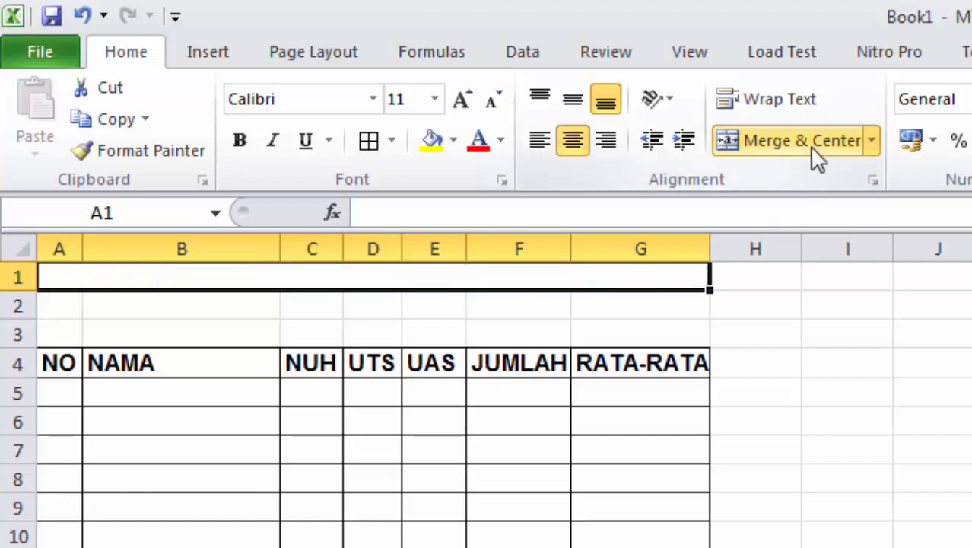
left_click(372, 100)
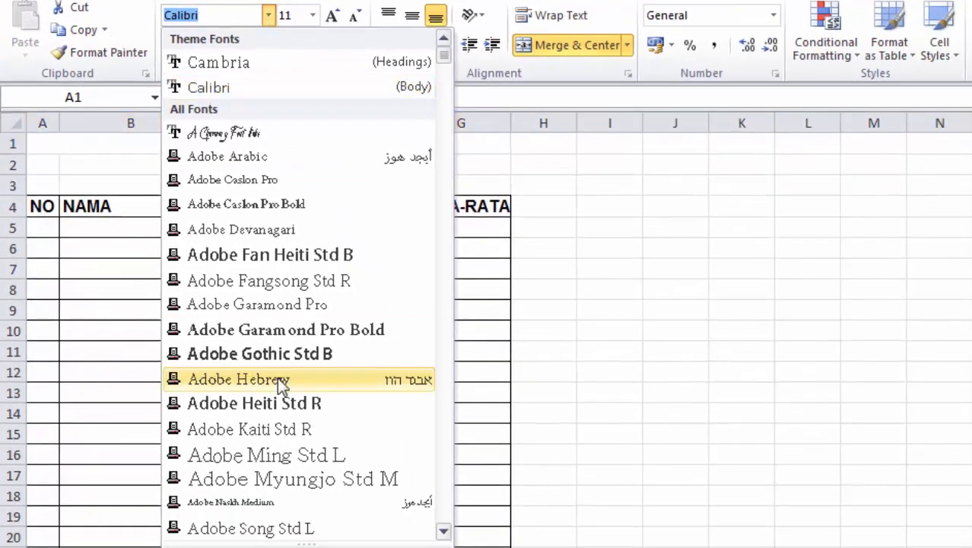
type("ari")
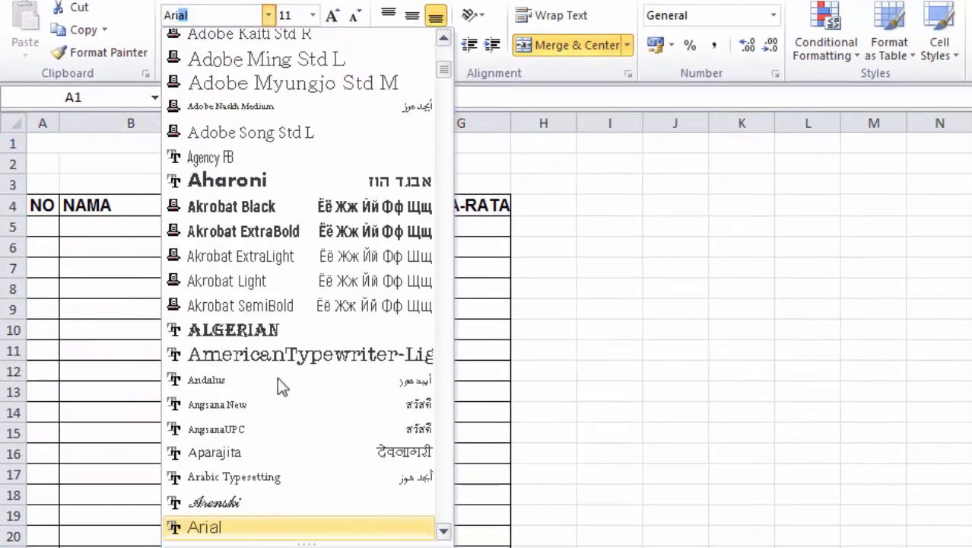
left_click(234, 533)
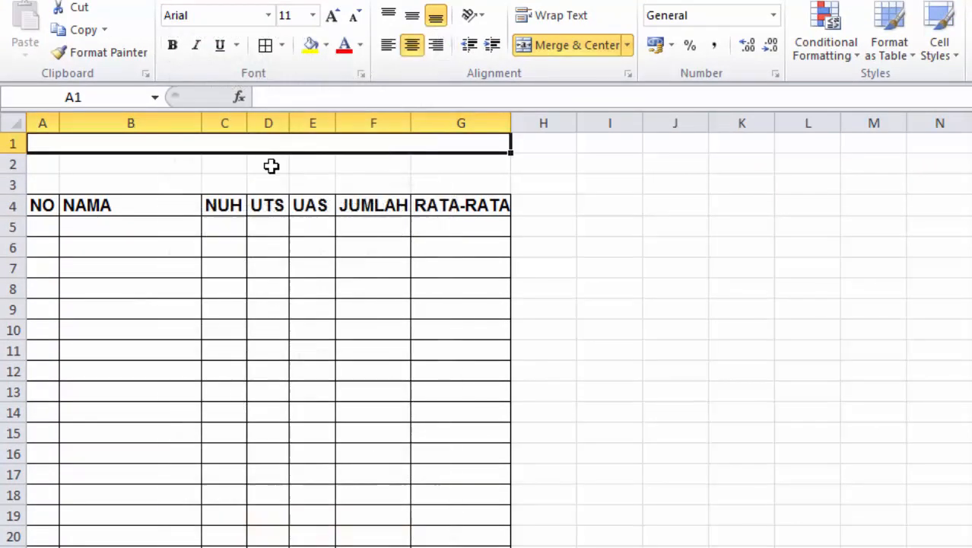
left_click(313, 16)
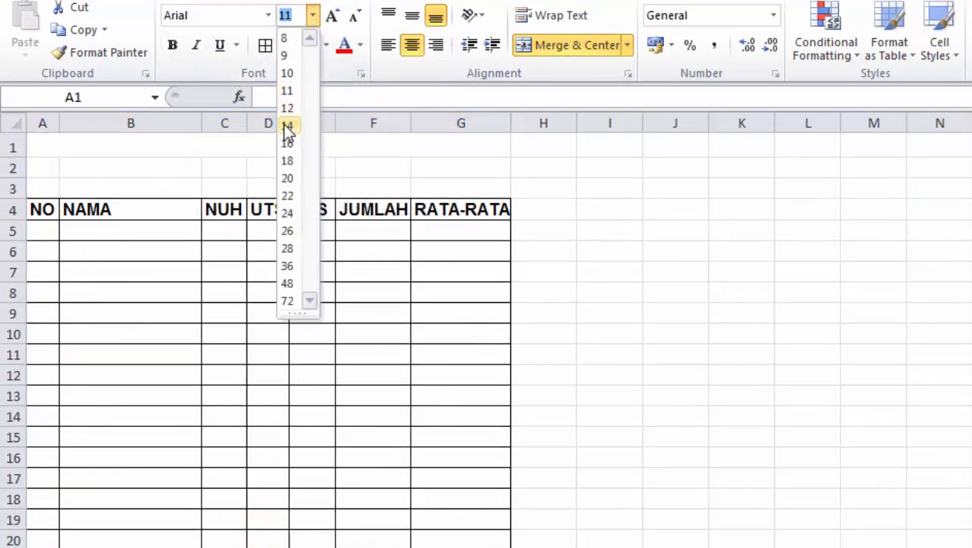
left_click(288, 125)
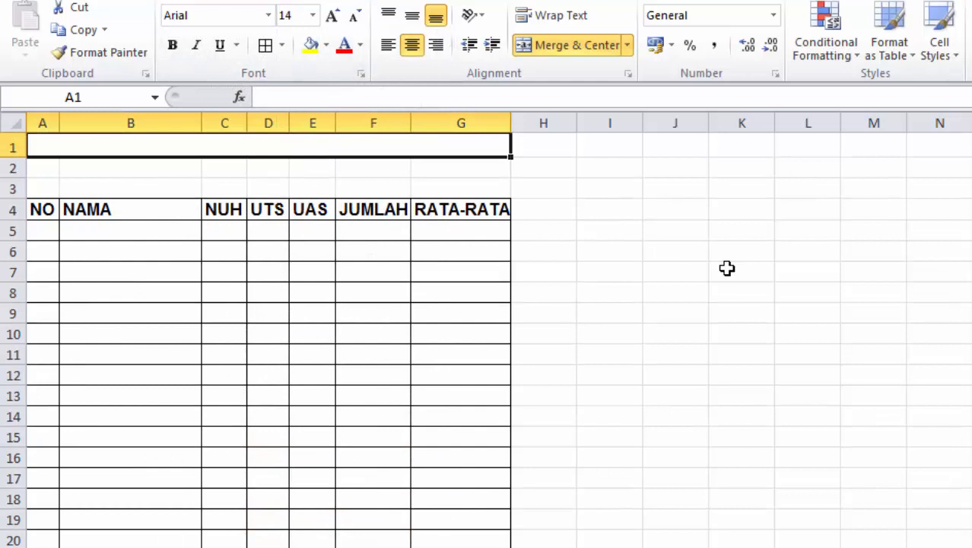
type("DAFTAR NILAI SISWA")
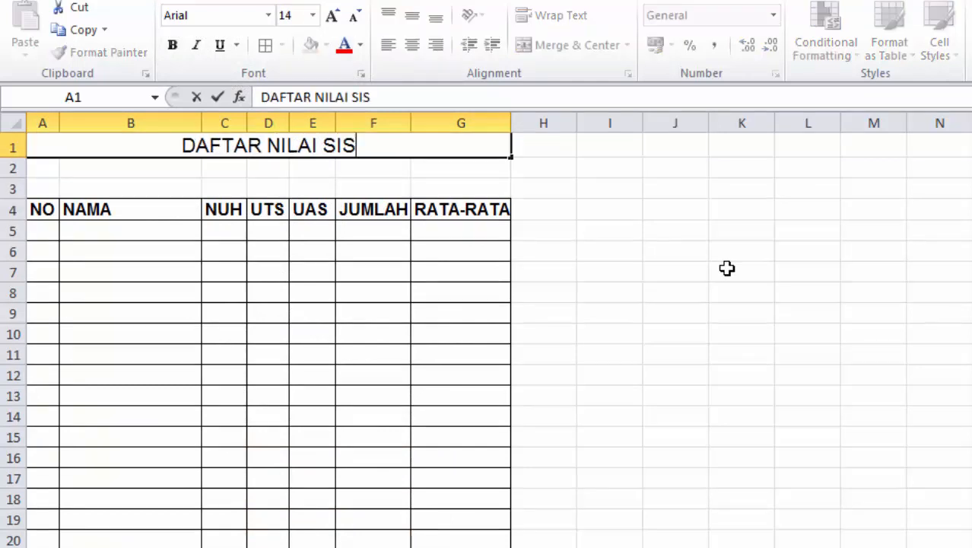
key("Return")
Merge row 2 across A to G and enter KELAS X TKJ 1 at size 14
key("shift+Right")
key("shift+Right")
key("shift+Right")
key("shift+Right")
key("shift+Right")
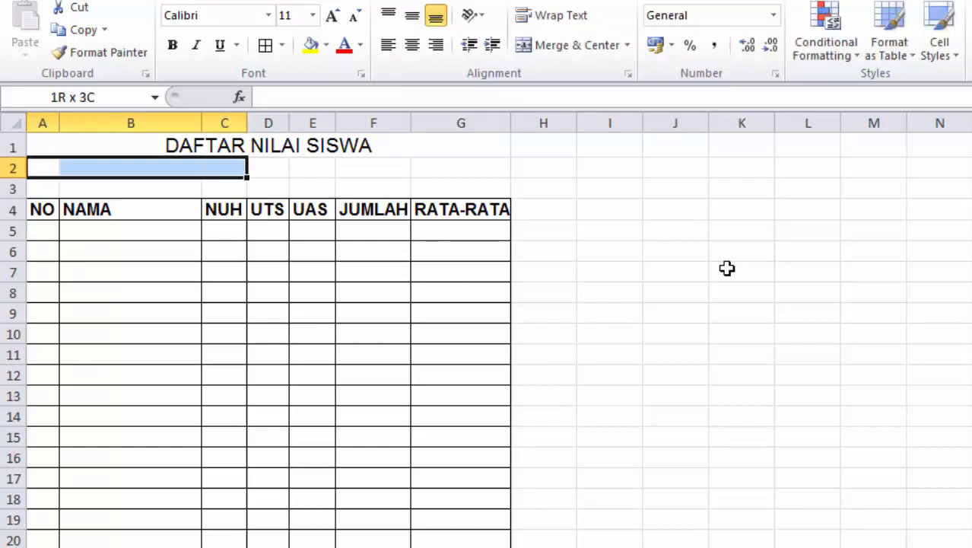
key("shift+Right")
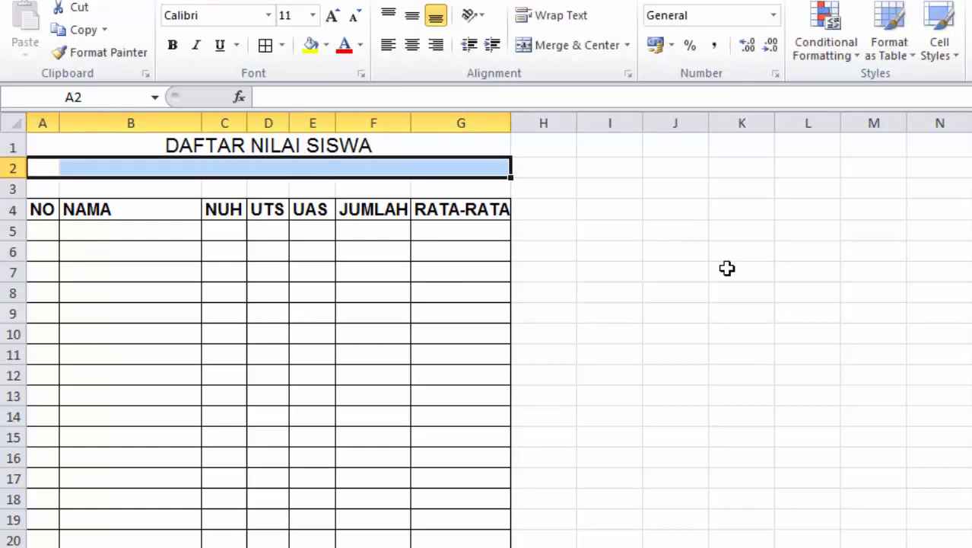
left_click(567, 47)
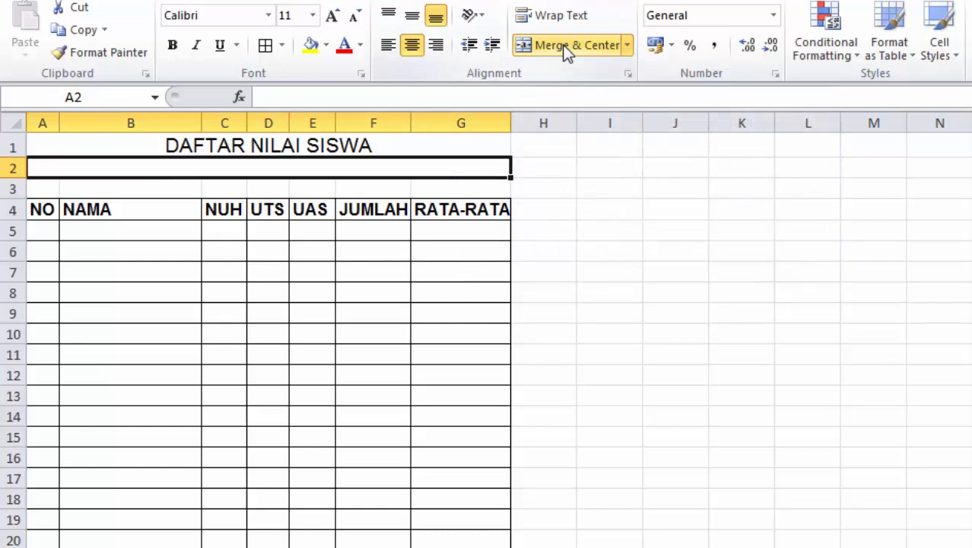
left_click(271, 17)
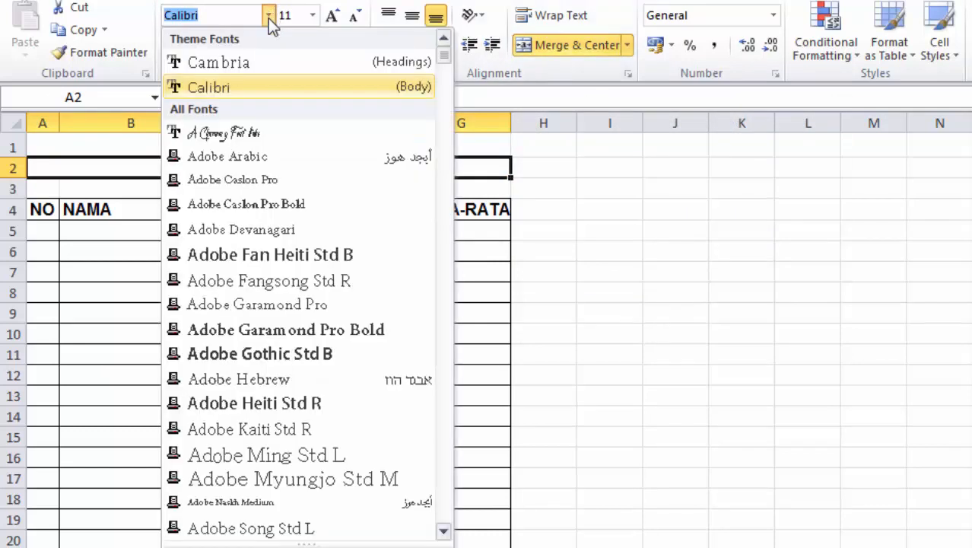
type("Arial")
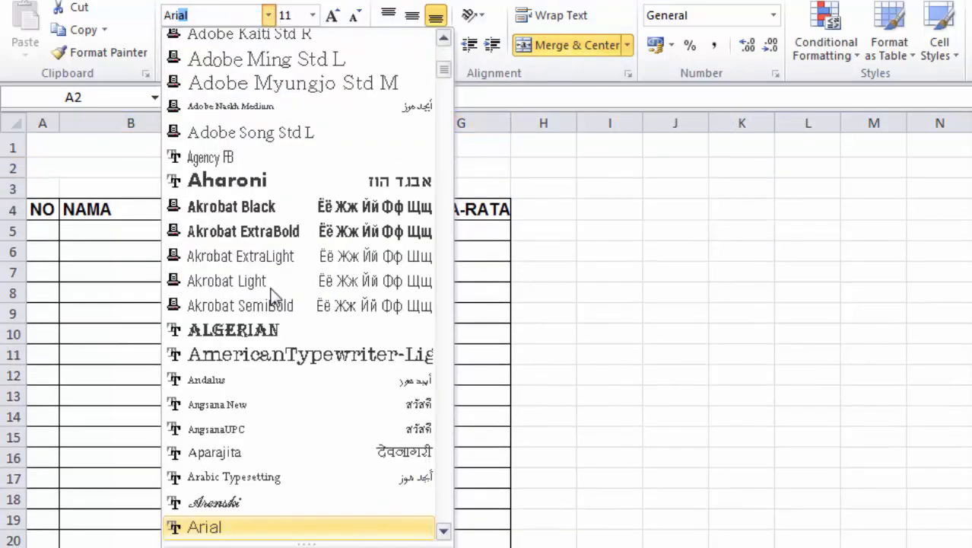
left_click(312, 16)
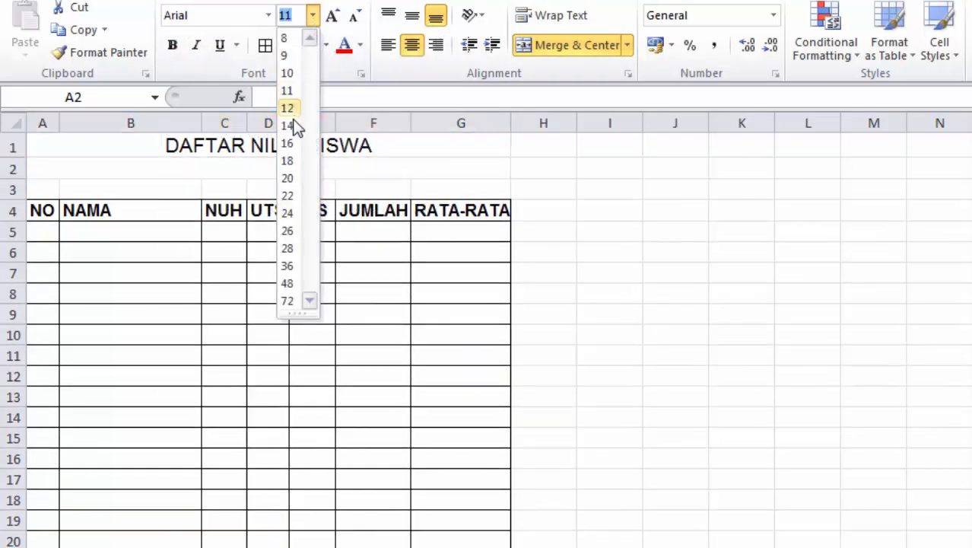
left_click(291, 126)
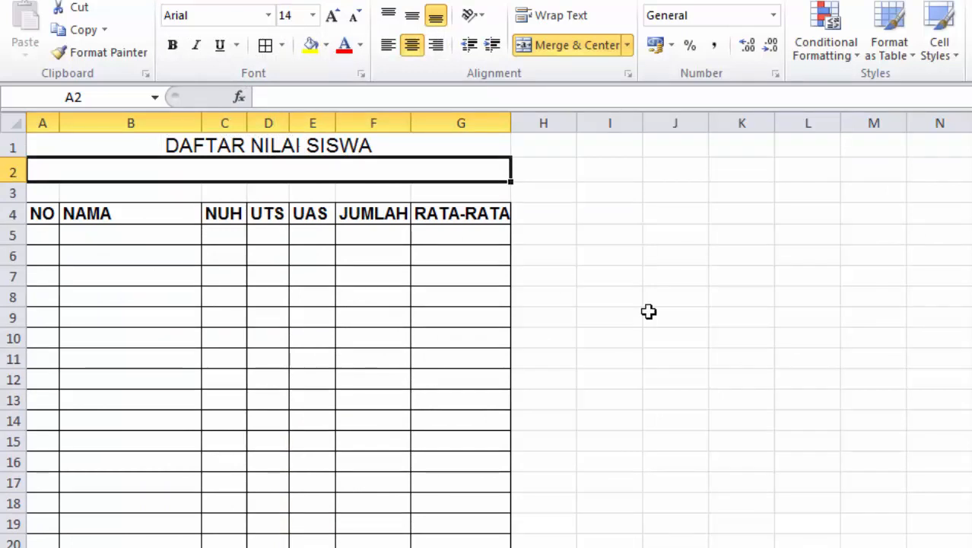
type("KELAS")
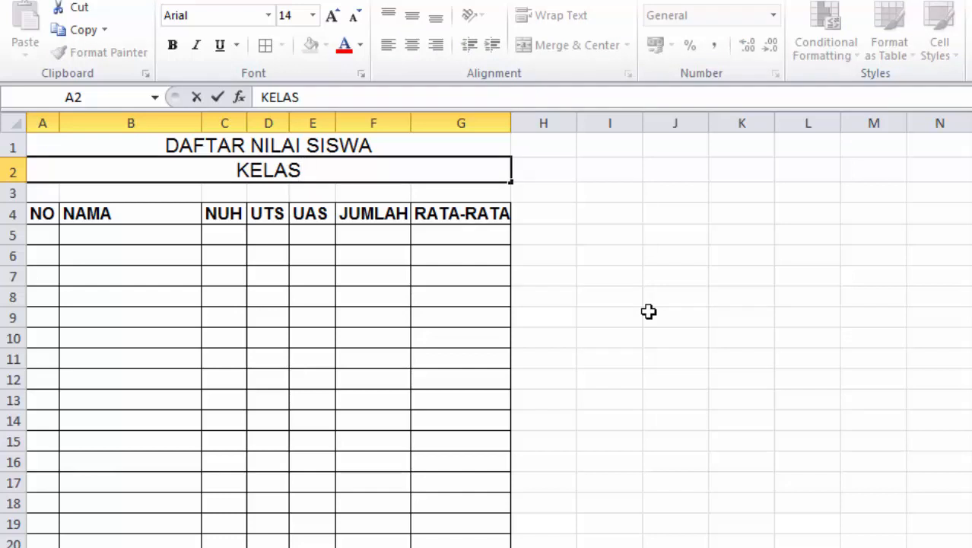
type(" X")
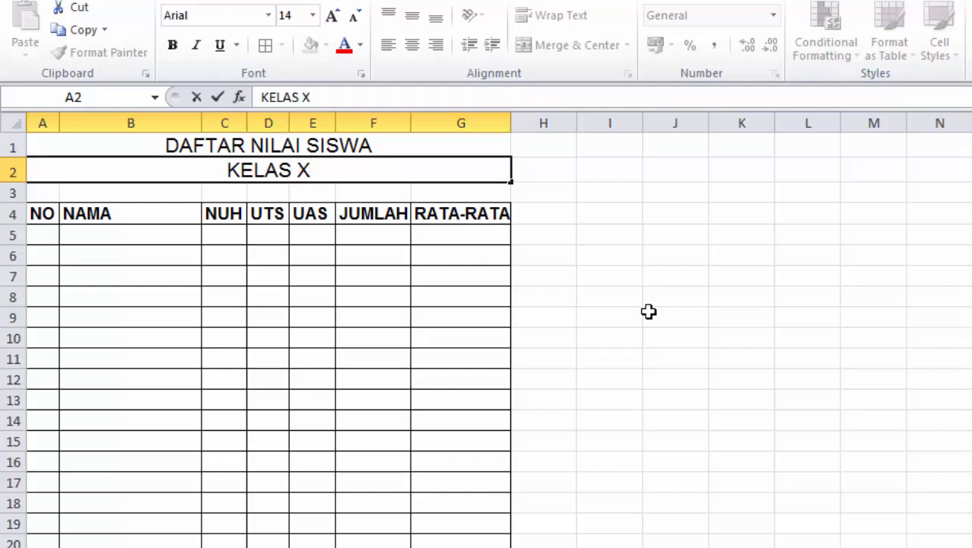
type(" T")
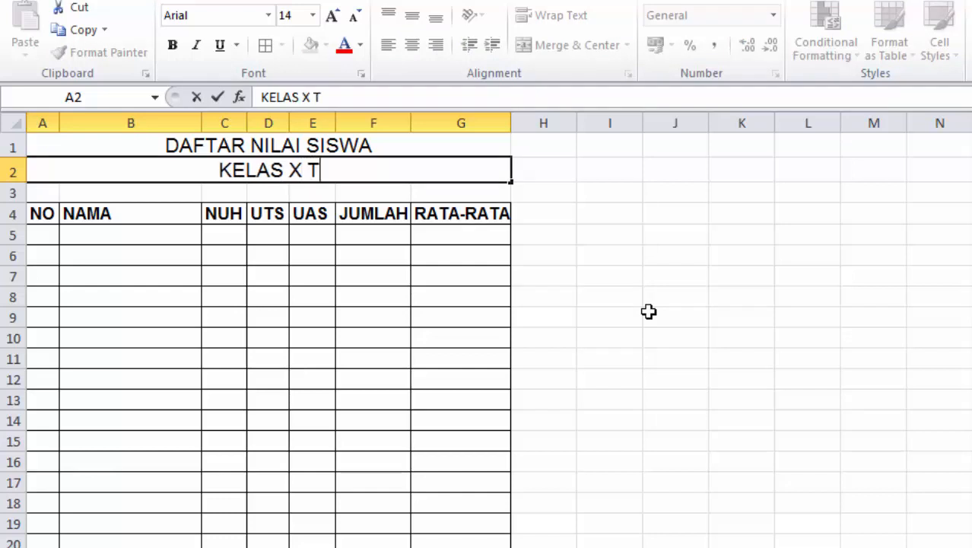
type("KJ 1")
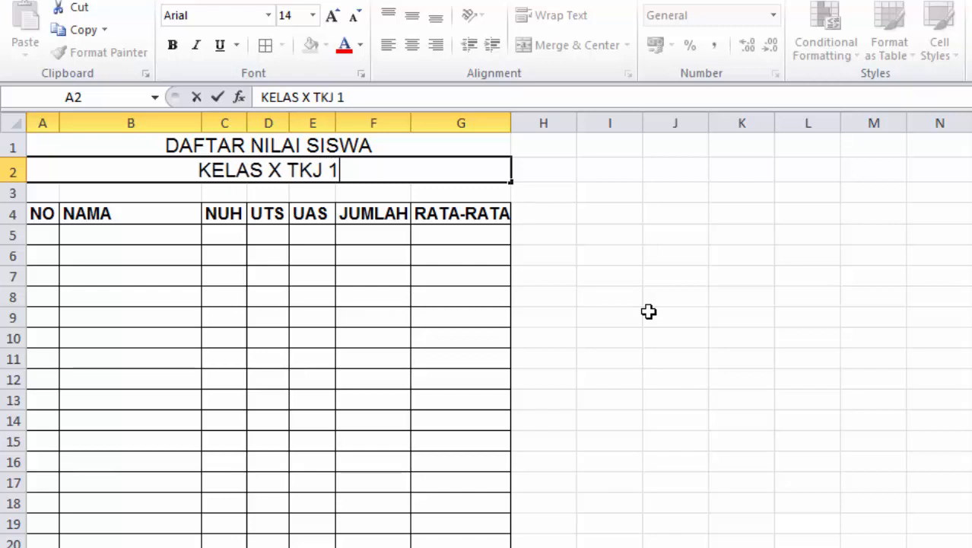
key("Return")
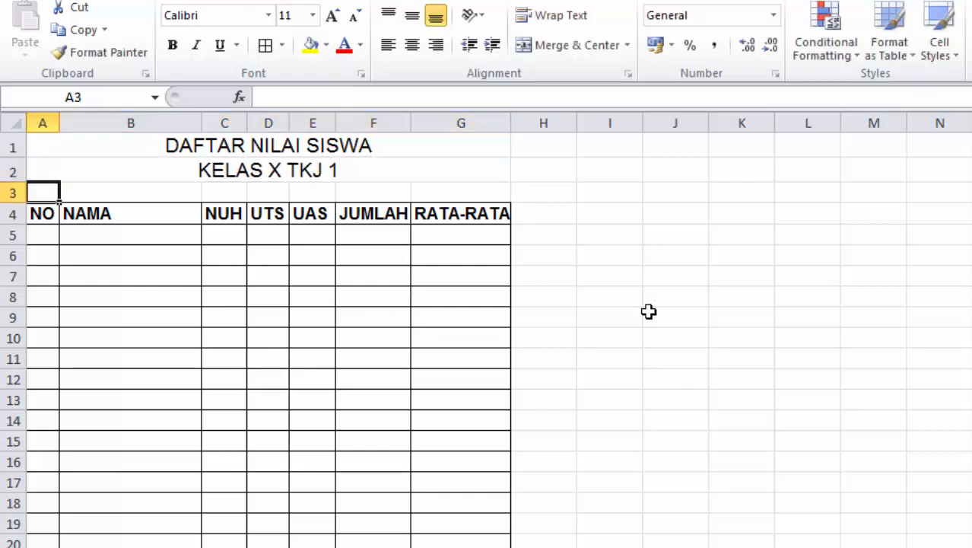
Make both title rows 1 and 2 bold
left_click_drag(170, 145, 171, 166)
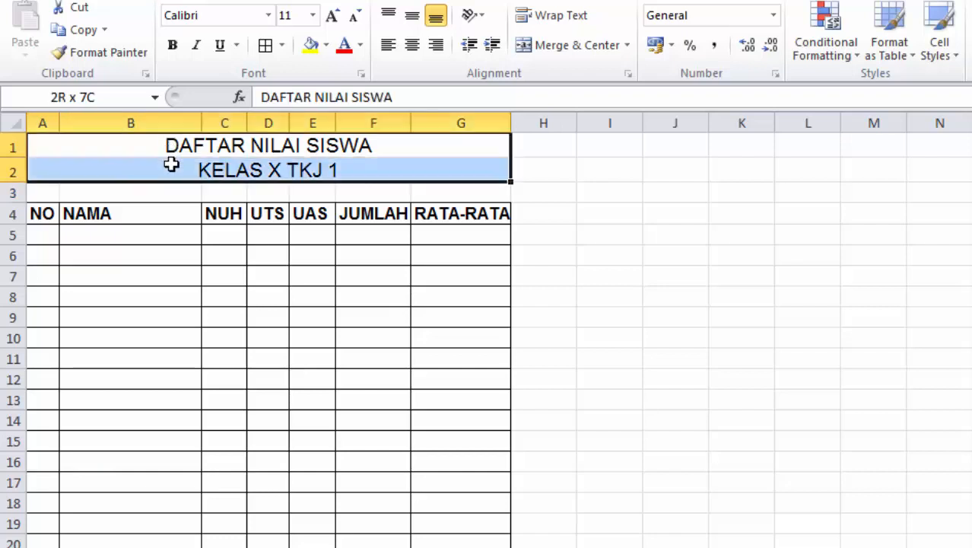
left_click(174, 45)
left_click(730, 376)
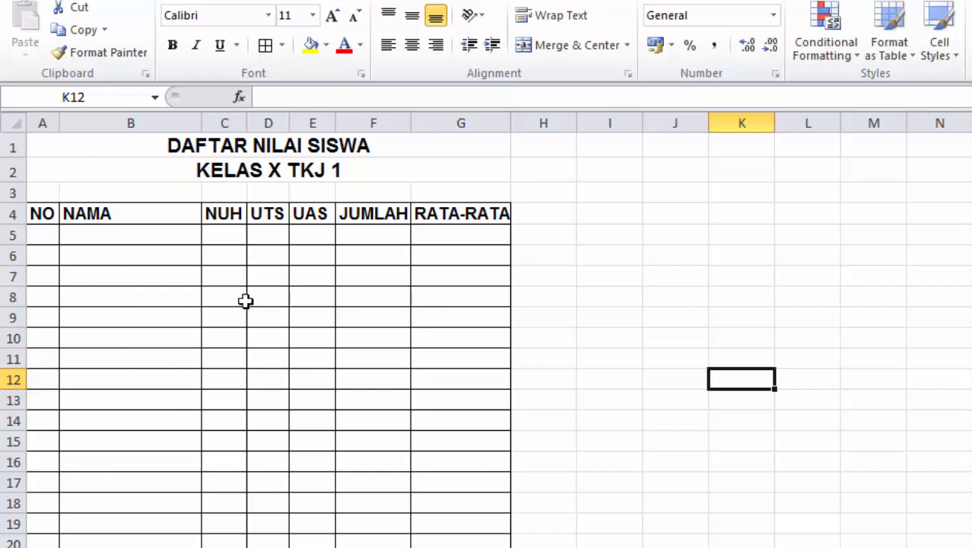
Enter 1 in A5 and 2 in A6 to seed the numbering
left_click(48, 233)
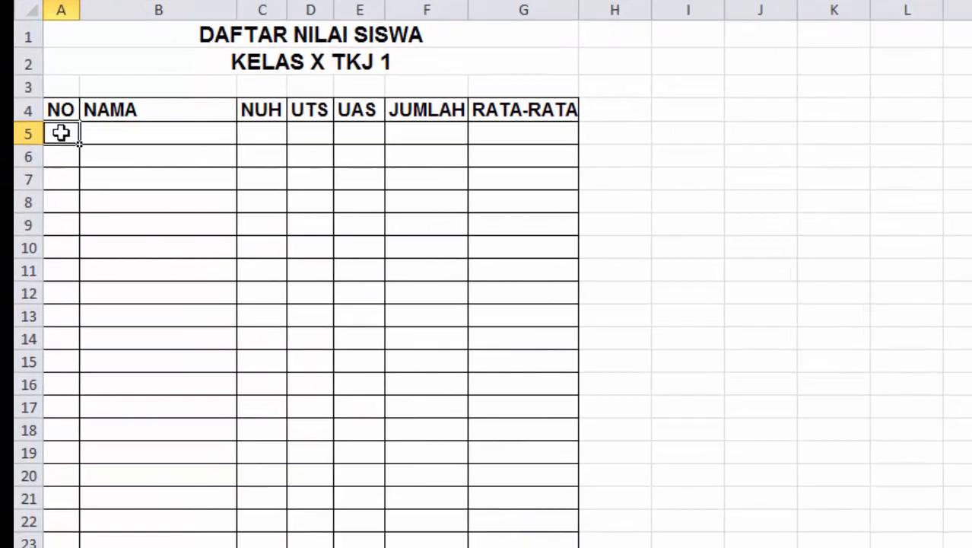
type("1")
key("Return")
type("2")
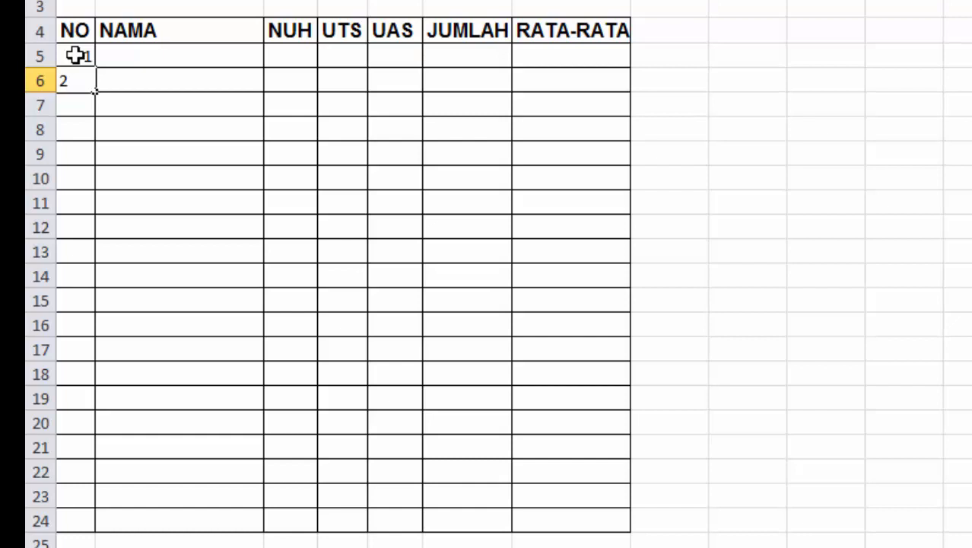
left_click(76, 55)
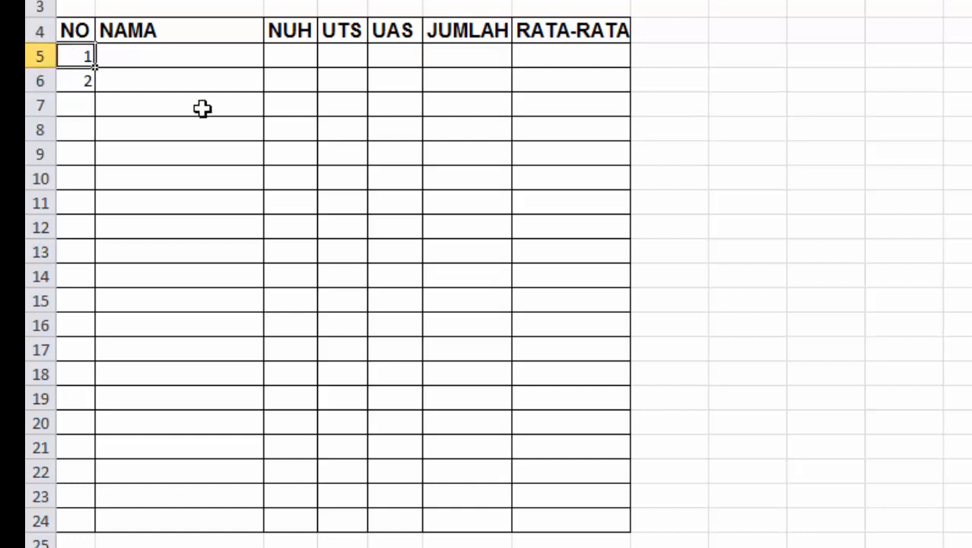
Fill the number series down to 20 in A24, then extend the selection to A5:G24
left_click_drag(76, 54, 76, 78)
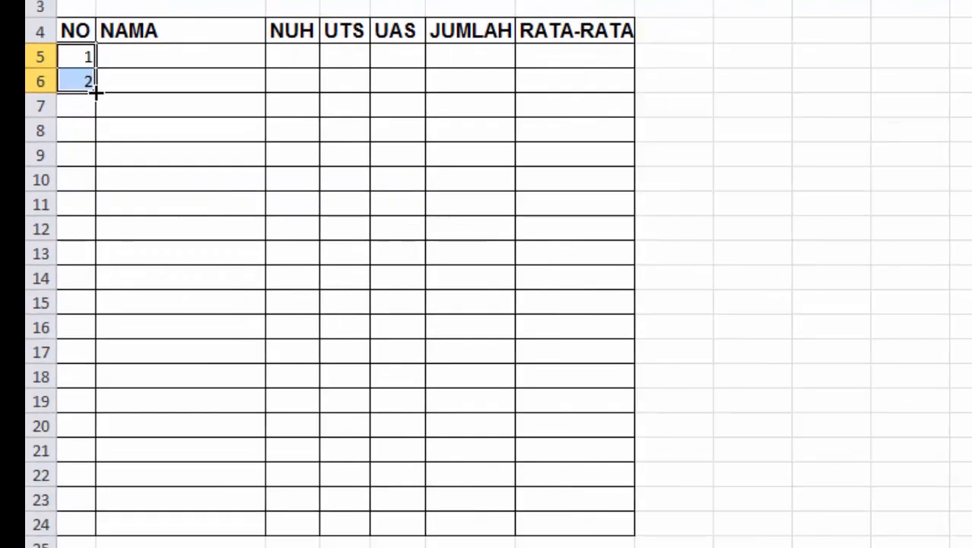
left_click_drag(204, 198, 198, 509)
left_click_drag(93, 239, 92, 534)
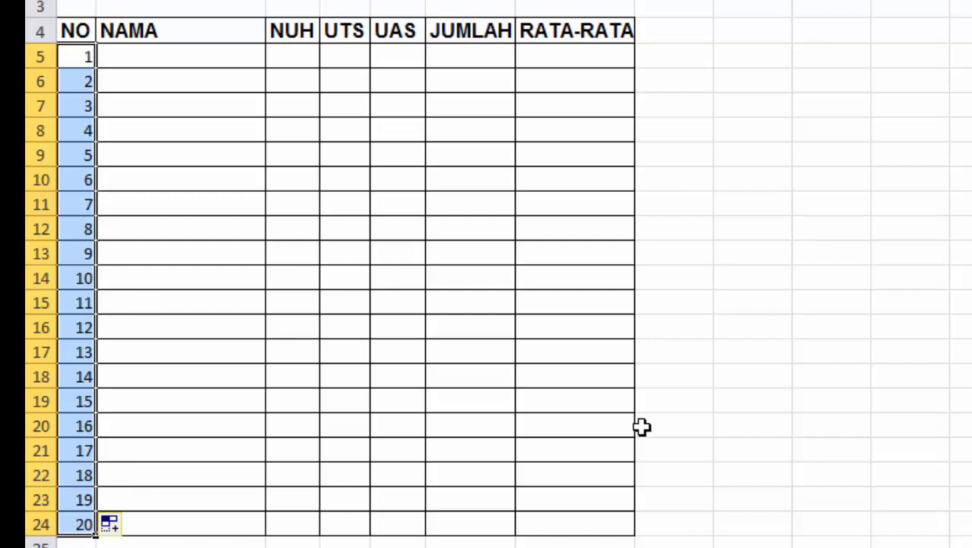
key("shift+Right")
key("shift+Right")
key("shift+Right")
key("shift+Right")
key("shift+Right")
key("shift+Right")
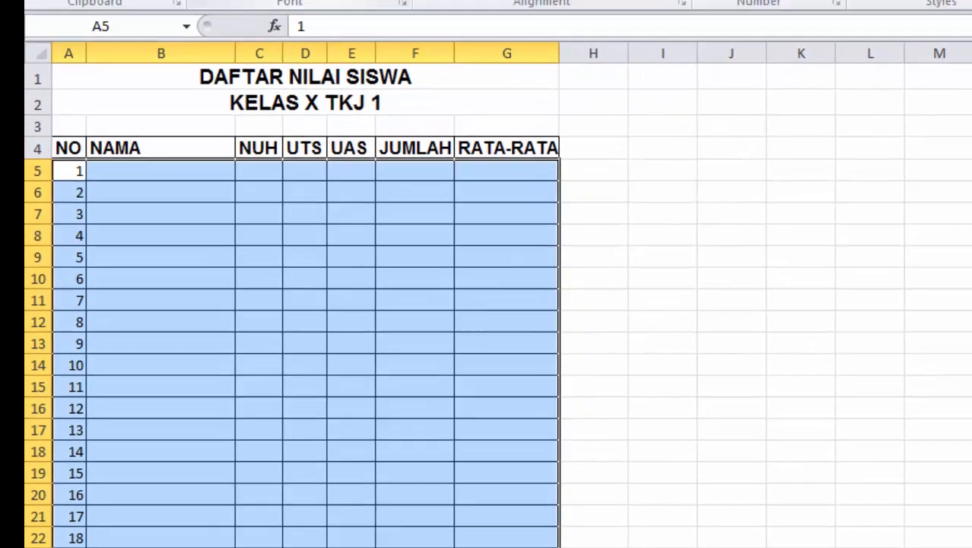
Apply Arial to A5:G24 and begin typing the first student's full name in B5
left_click(284, 27)
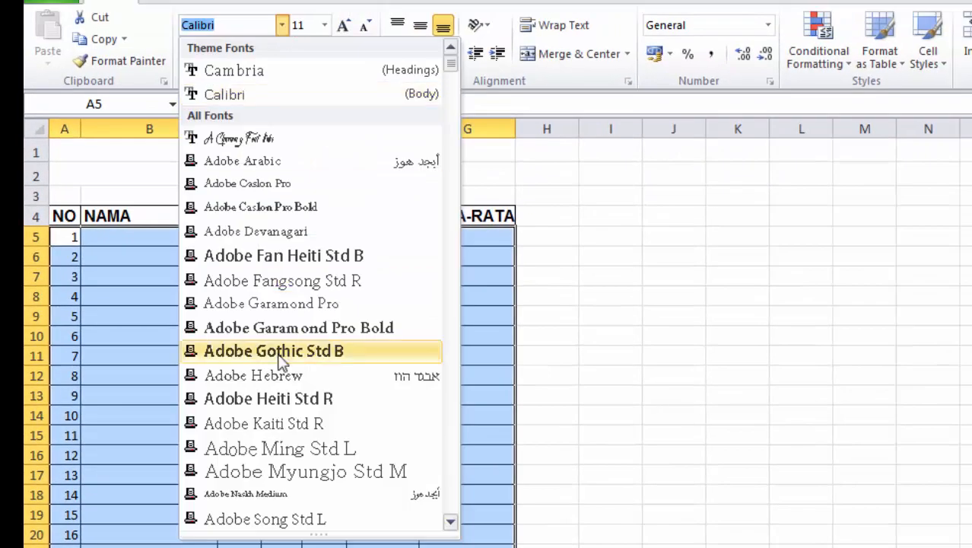
scroll(278, 366, "down", 5)
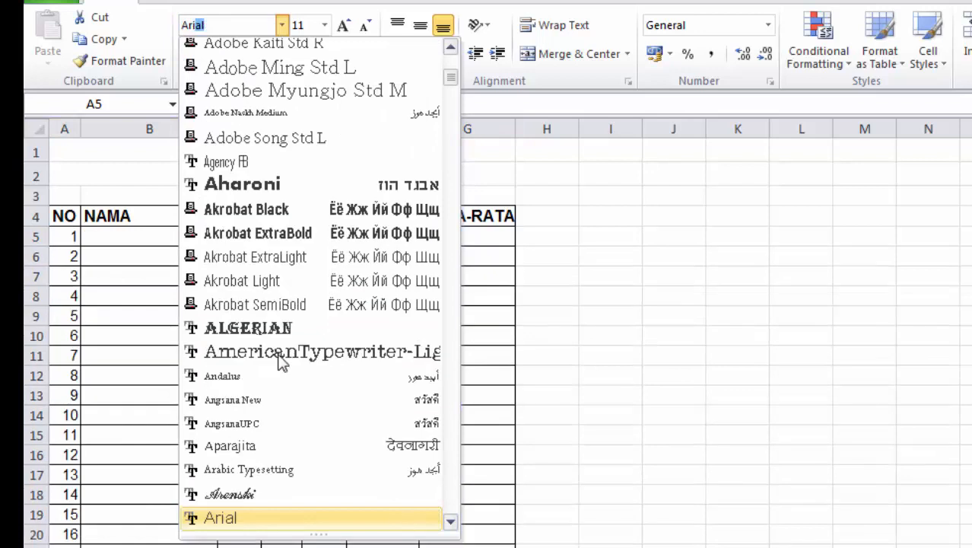
left_click(266, 518)
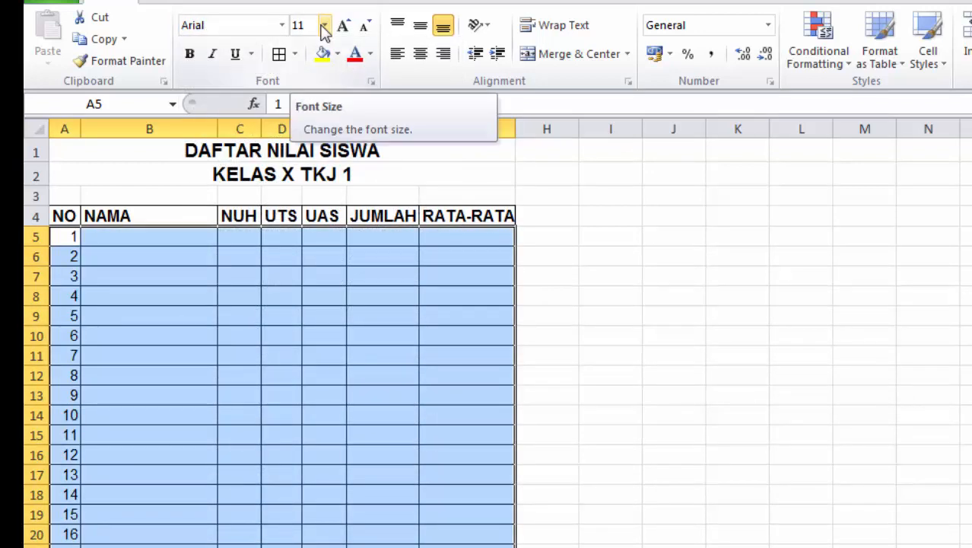
left_click(95, 239)
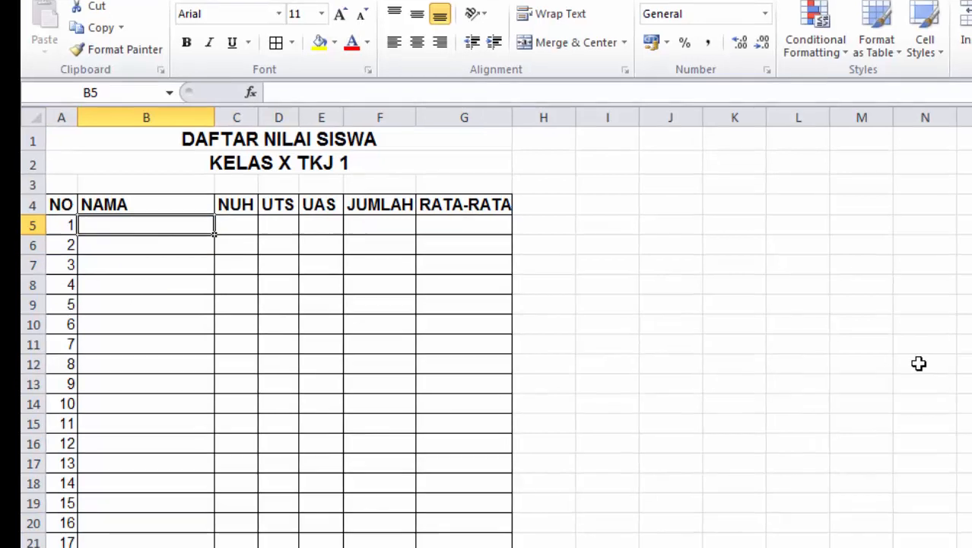
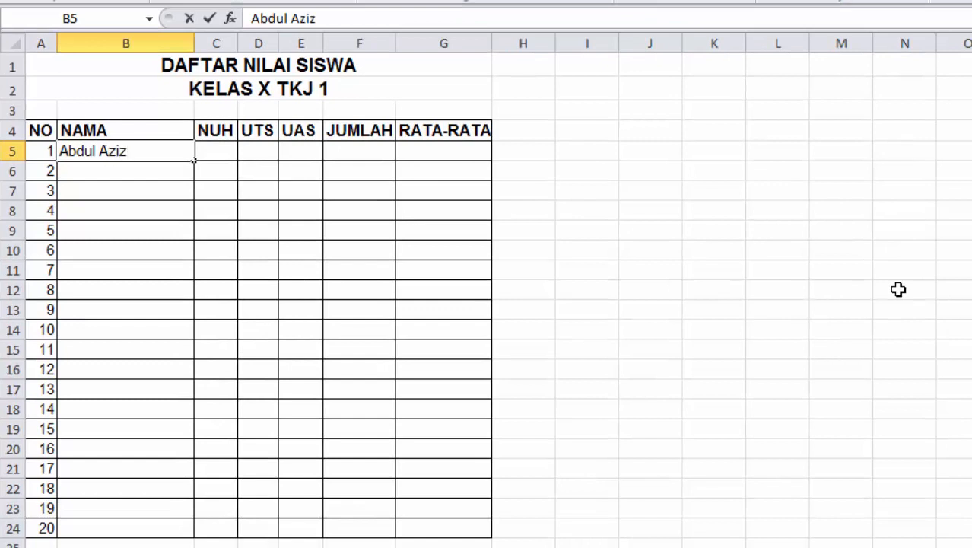
Commit B5, then enter the next five student names in B6:B10 and start the seventh in B11
key("Return")
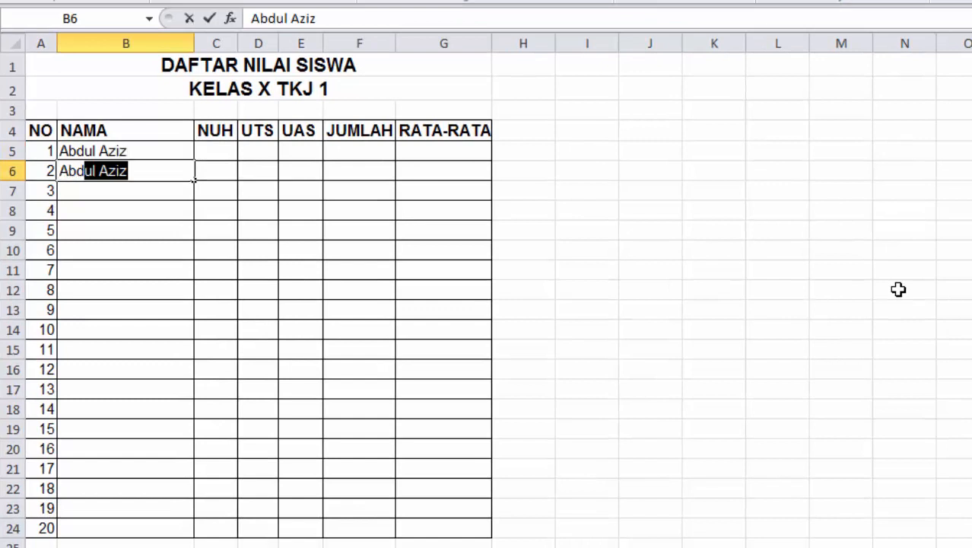
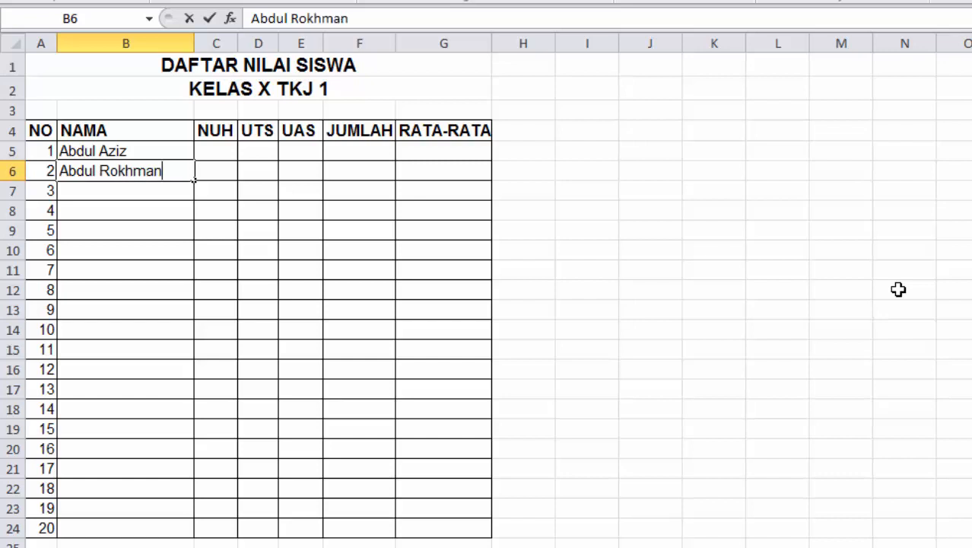
key("Return")
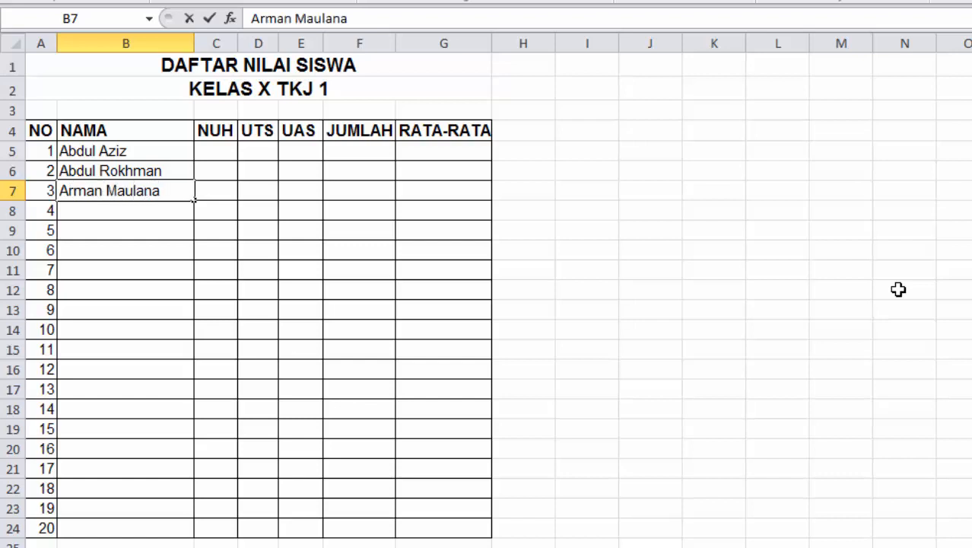
key("Return")
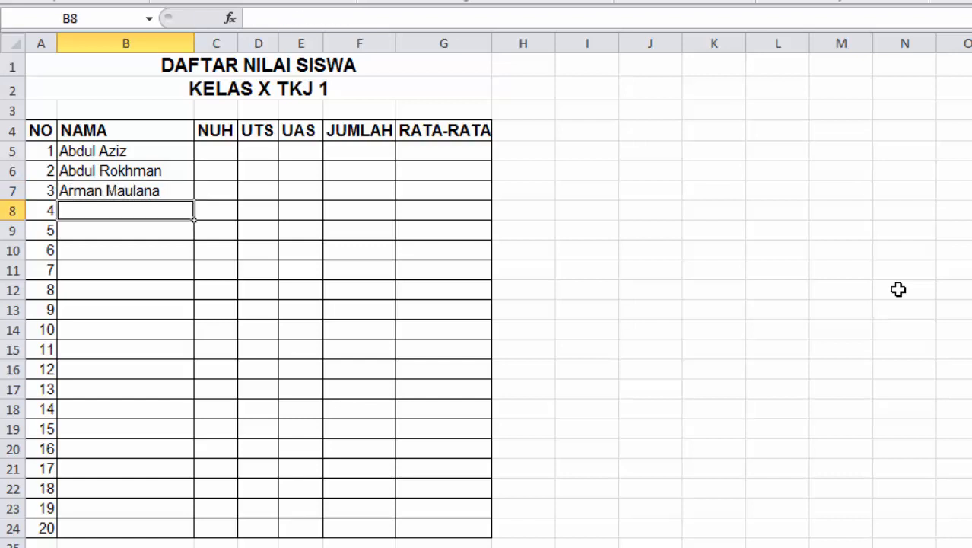
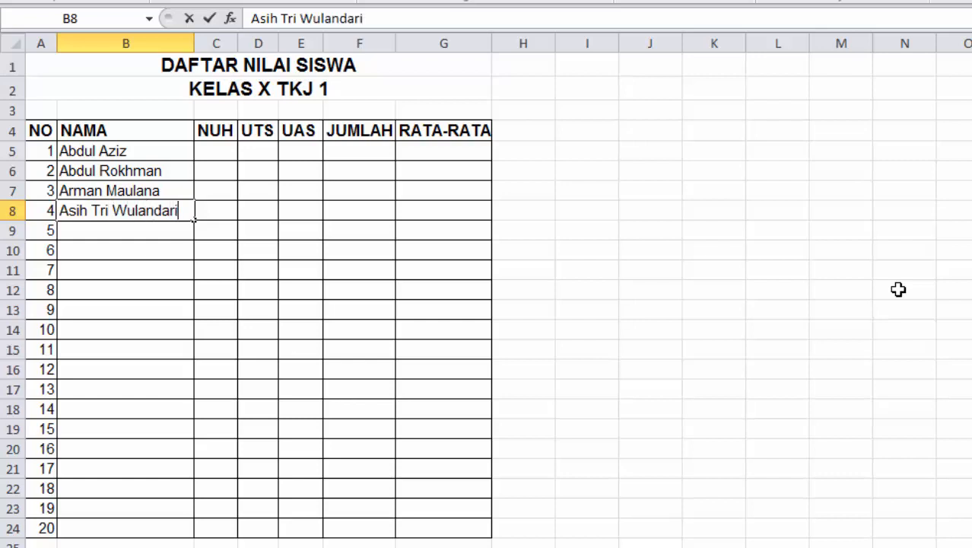
key("Return")
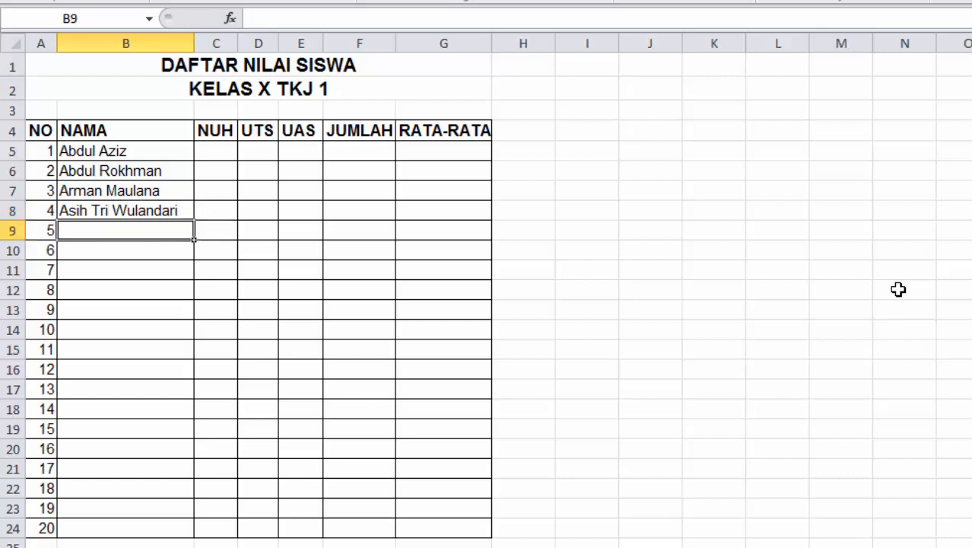
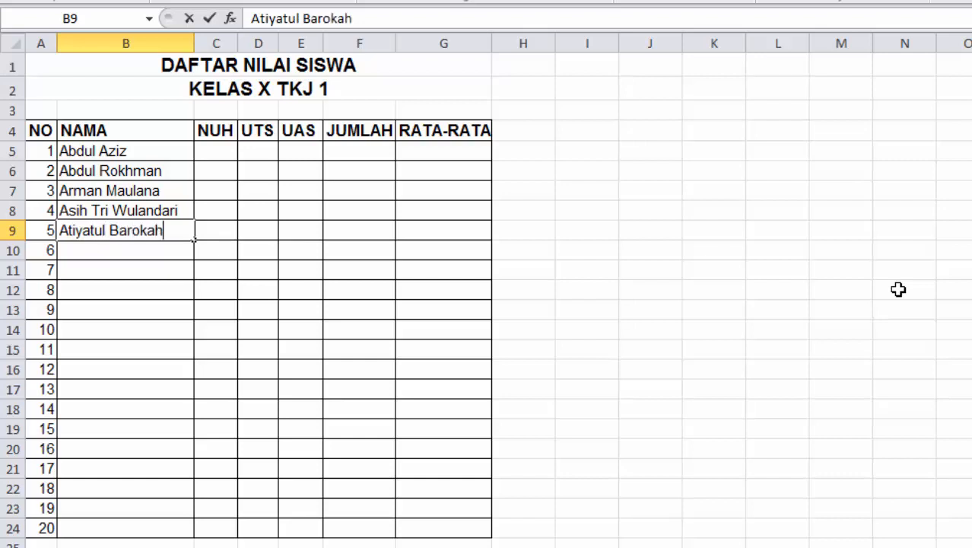
key("Return")
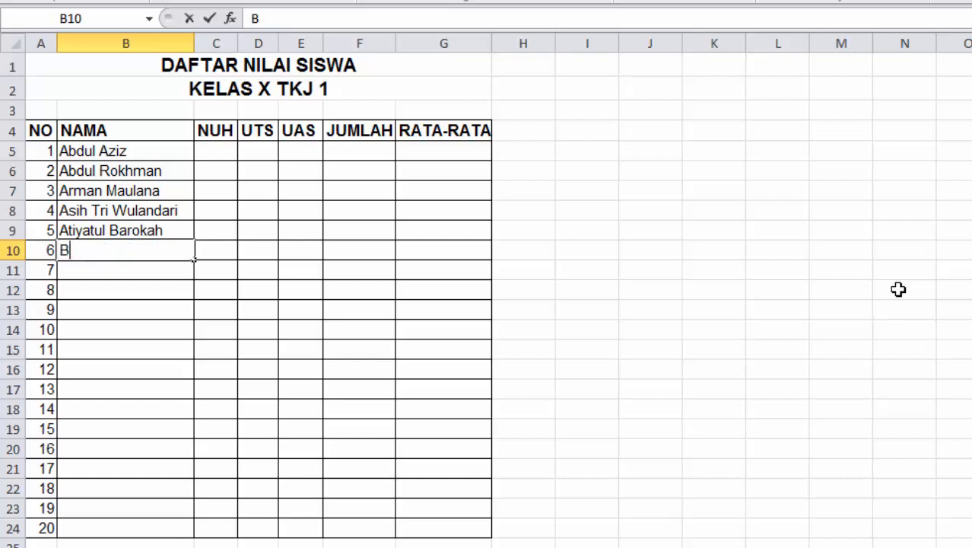
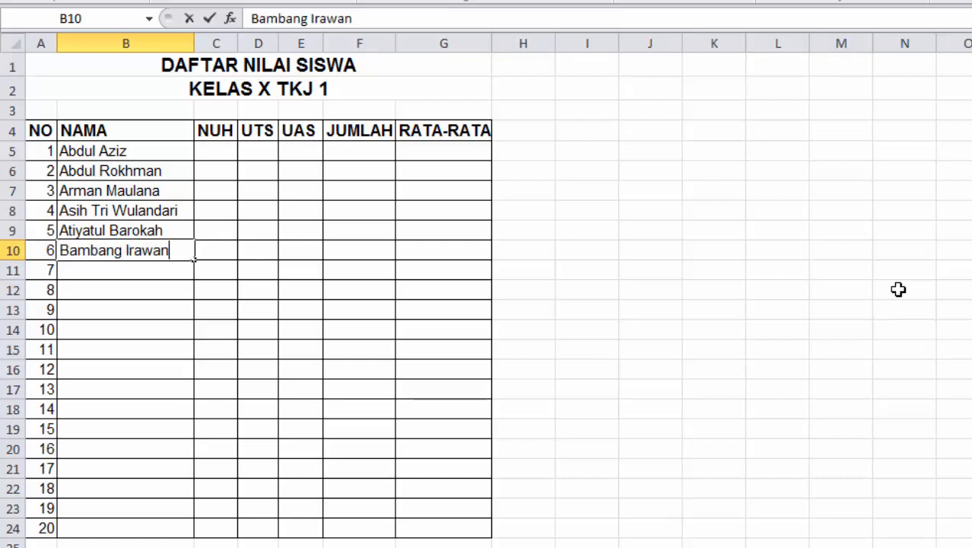
key("Return")
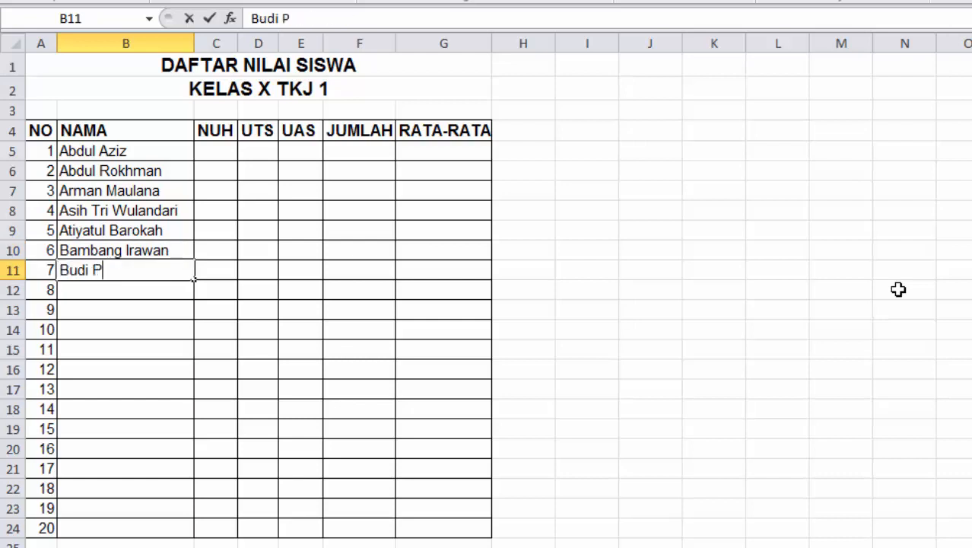
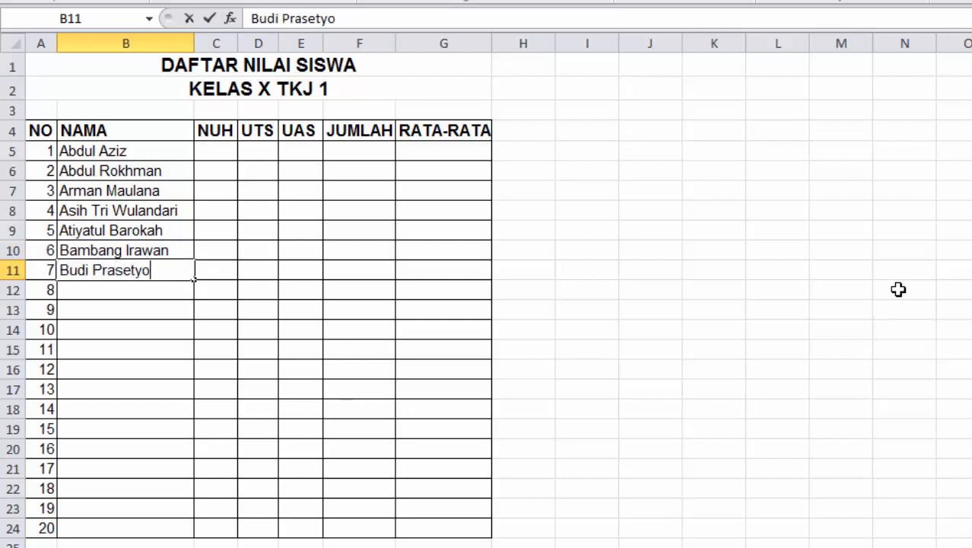
Commit B11 and enter five more student names down B12 through B16
key("Return")
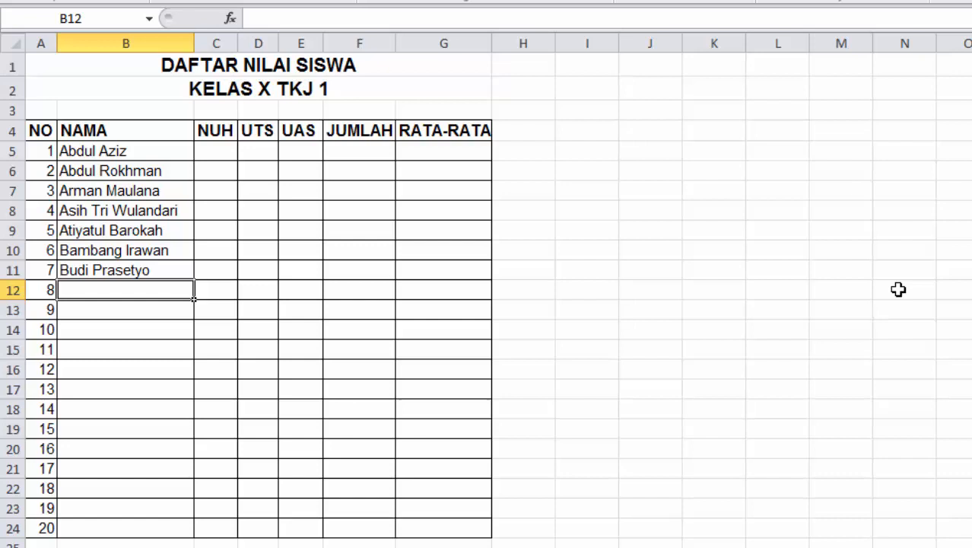
type("F")
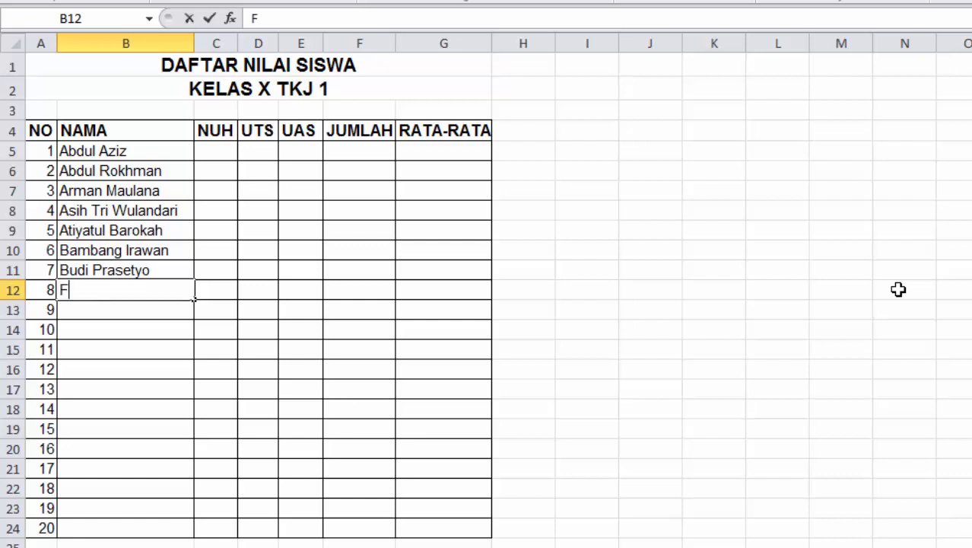
type("atmawati")
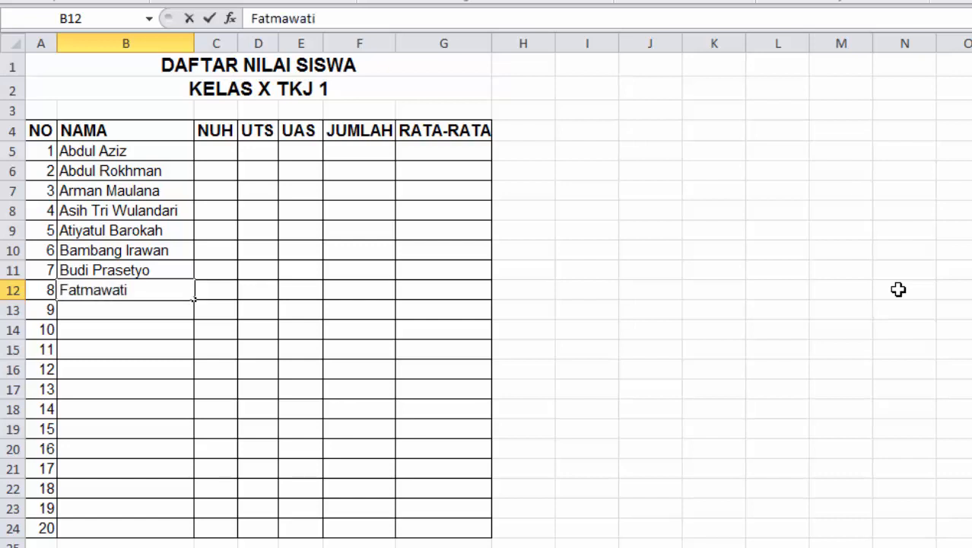
key("Return")
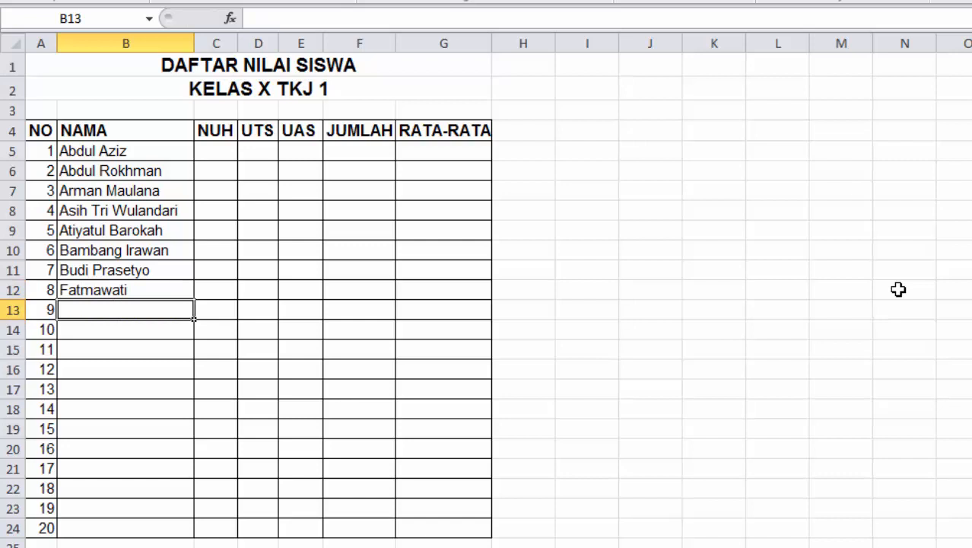
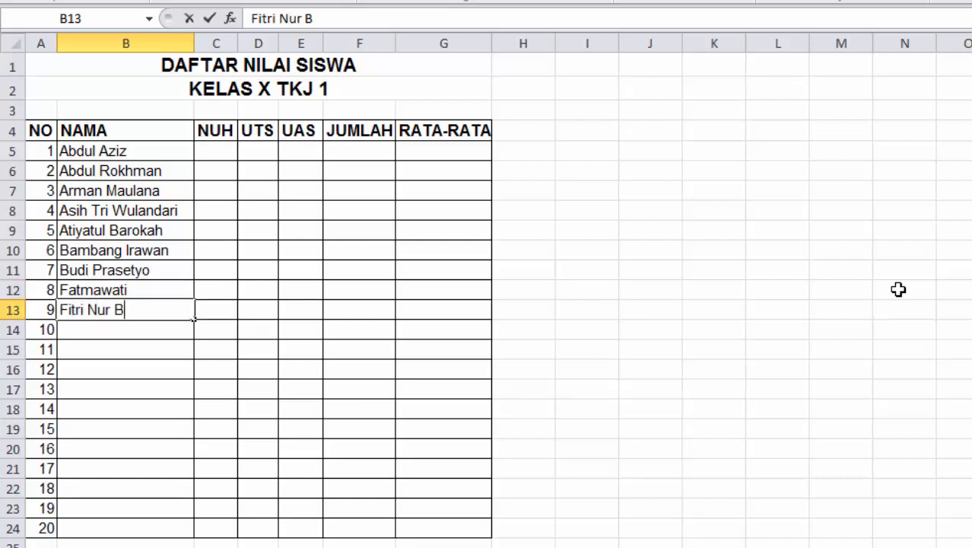
key("Return")
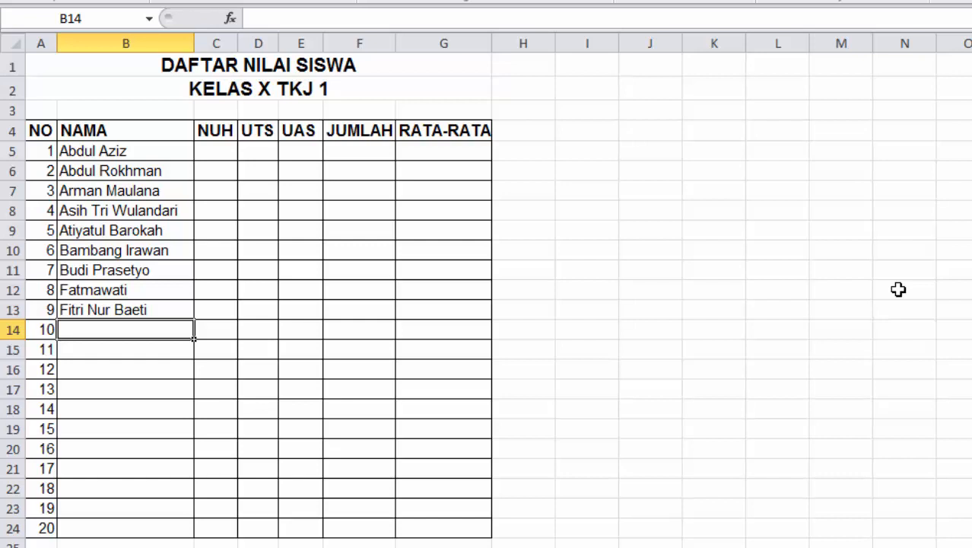
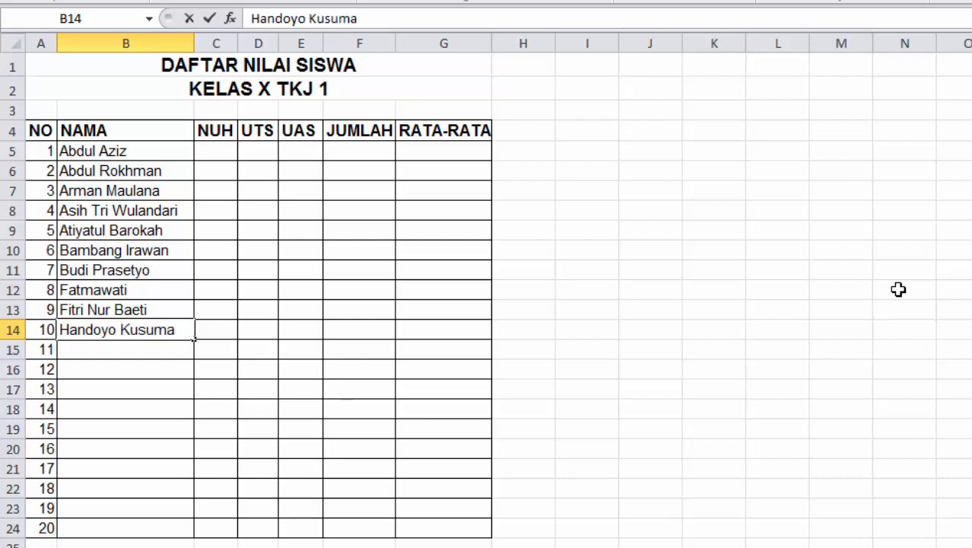
key("Return")
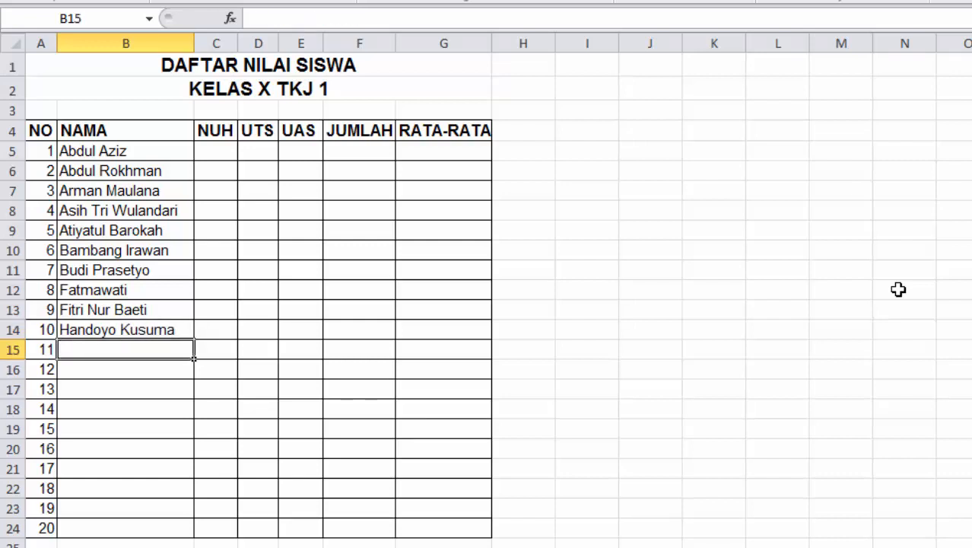
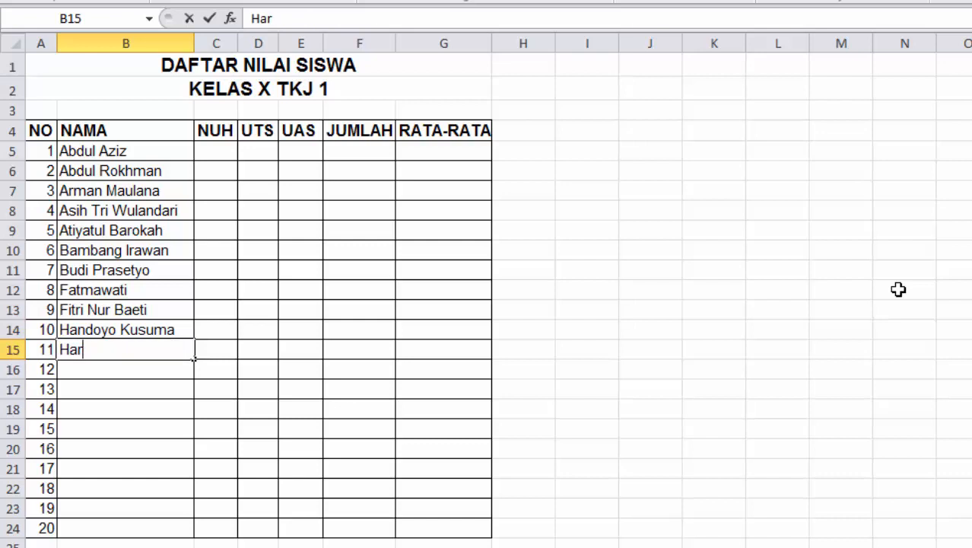
key("Return")
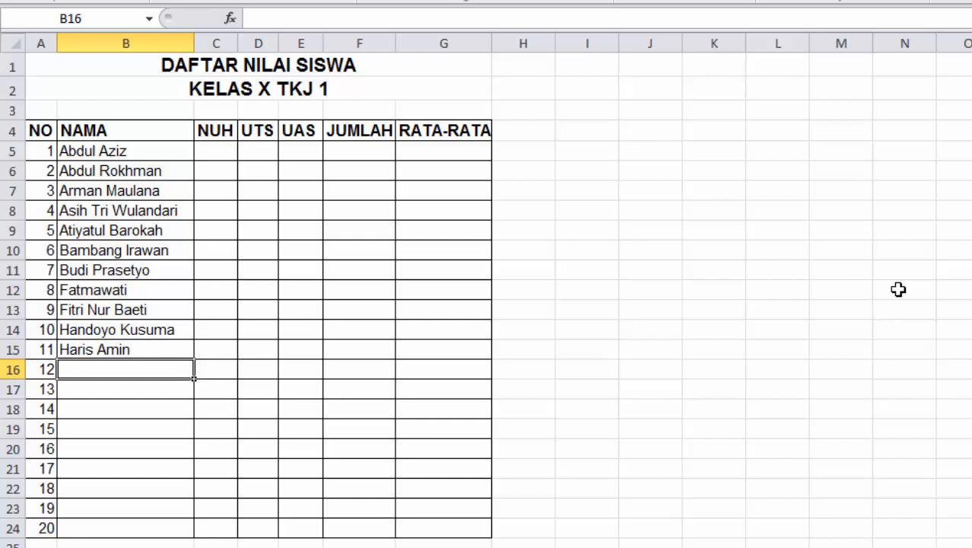
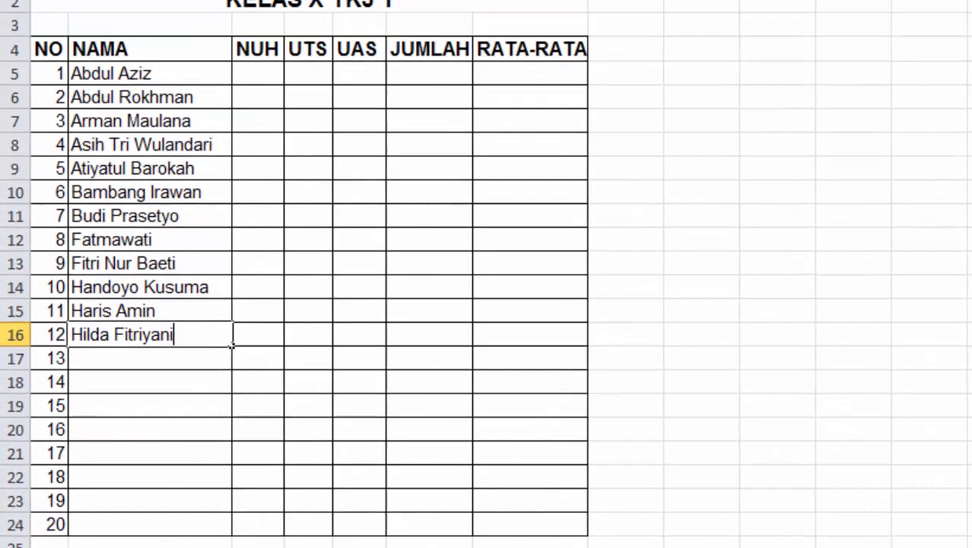
Commit B16, enter three more student names in B17:B19, and begin the sixteenth in B20, correcting a typo
key("Return")
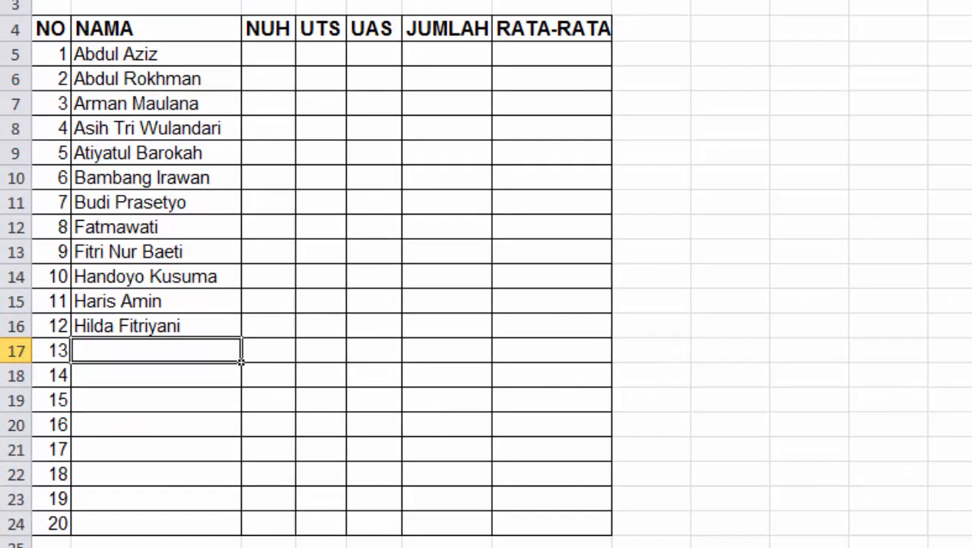
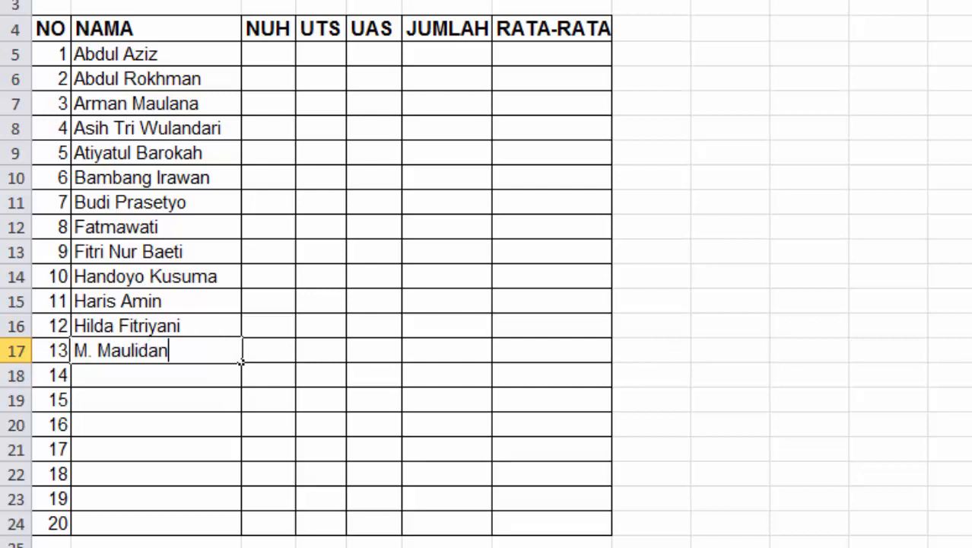
key("Return")
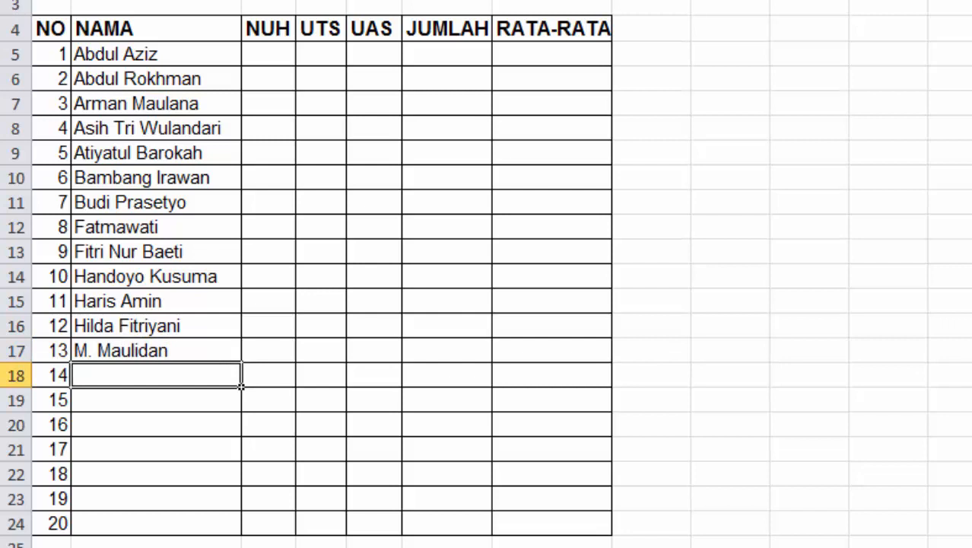
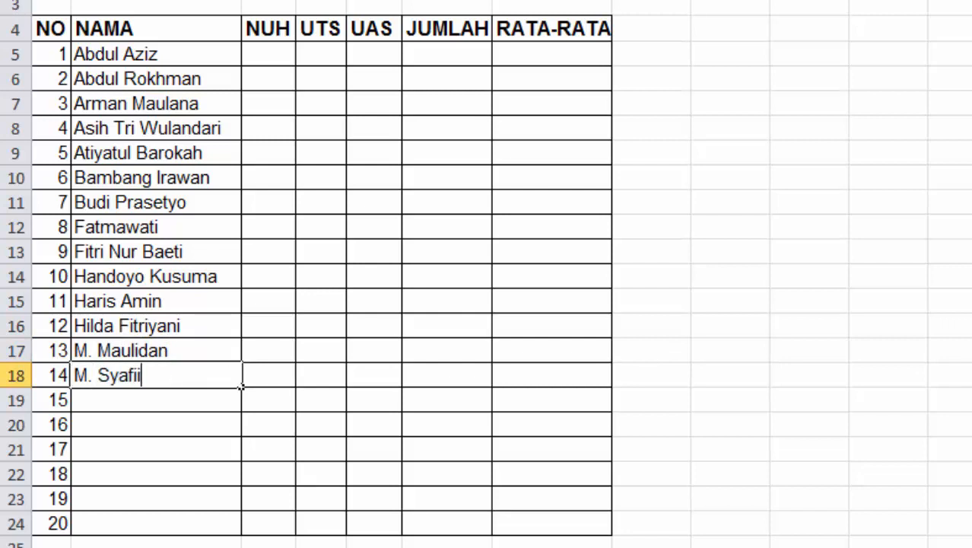
key("Return")
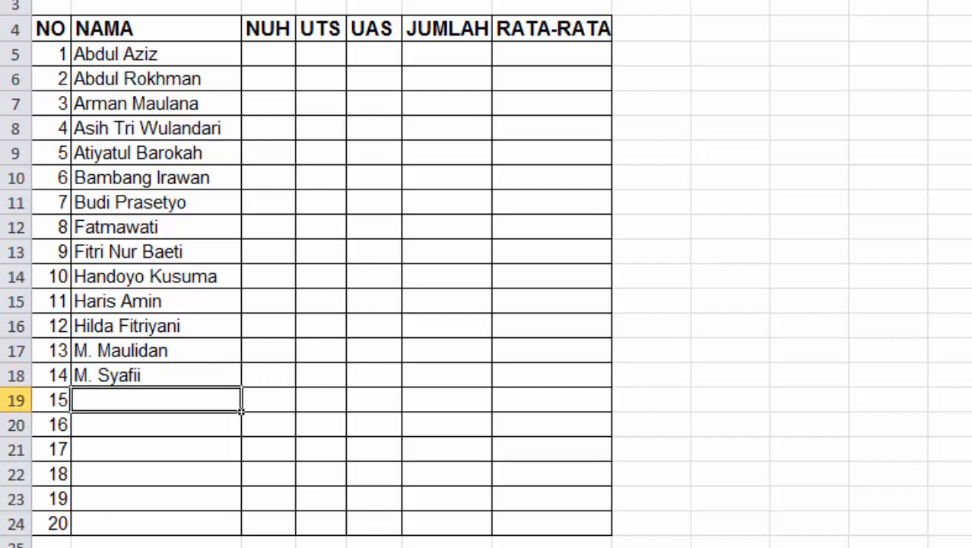
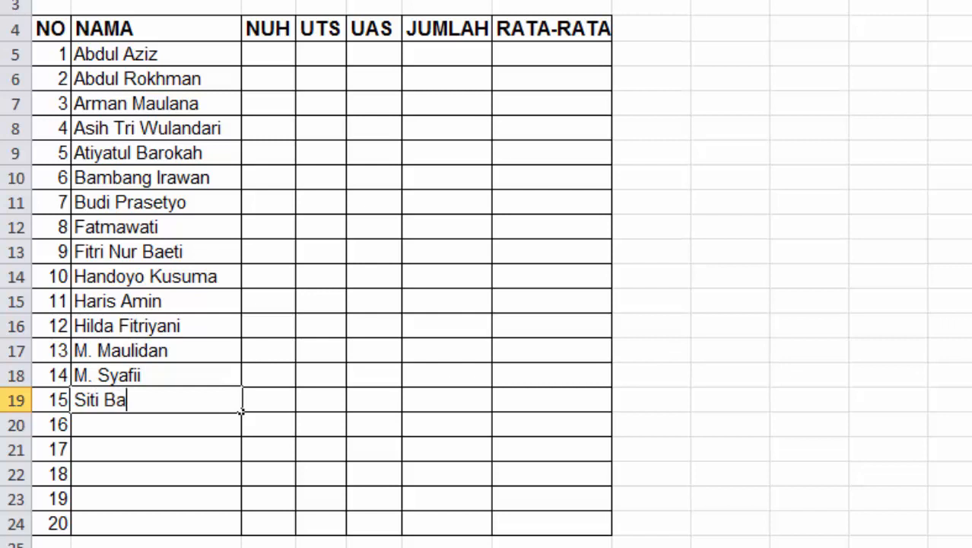
key("Return")
type("Sti")
key("BackSpace")
key("BackSpace")
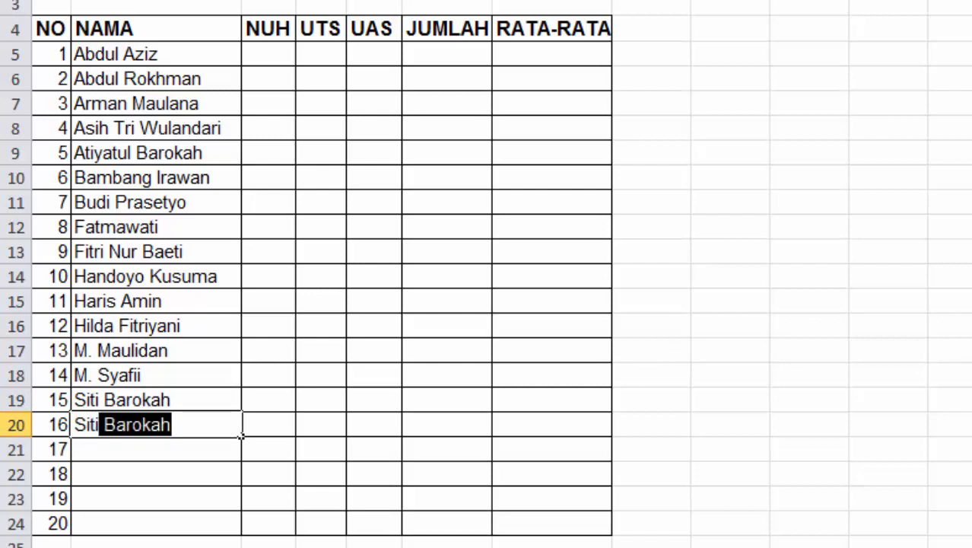
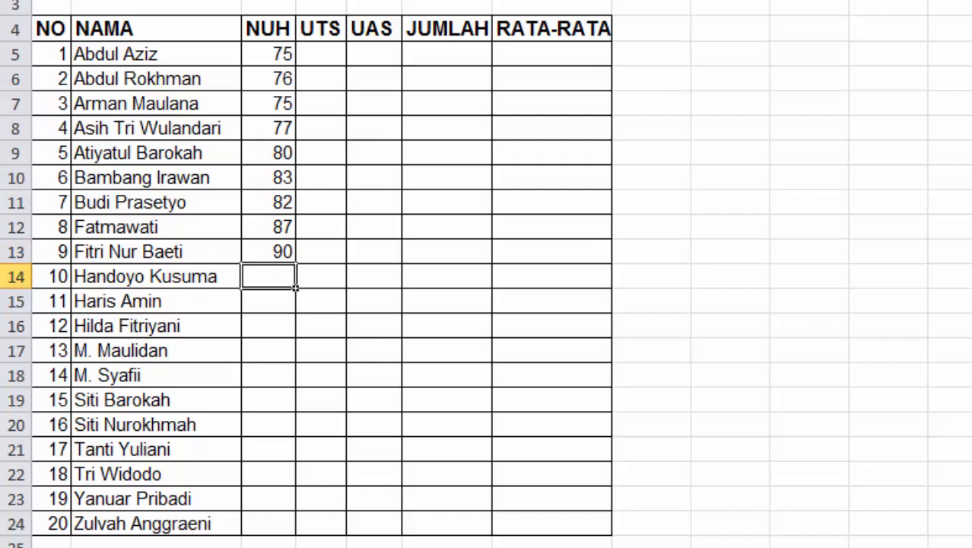
Enter the NUH scores 74, 75, 73, 80, 84 into C14:C18
type("4")
key("Return")
type("75")
key("Return")
type("73")
key("Return")
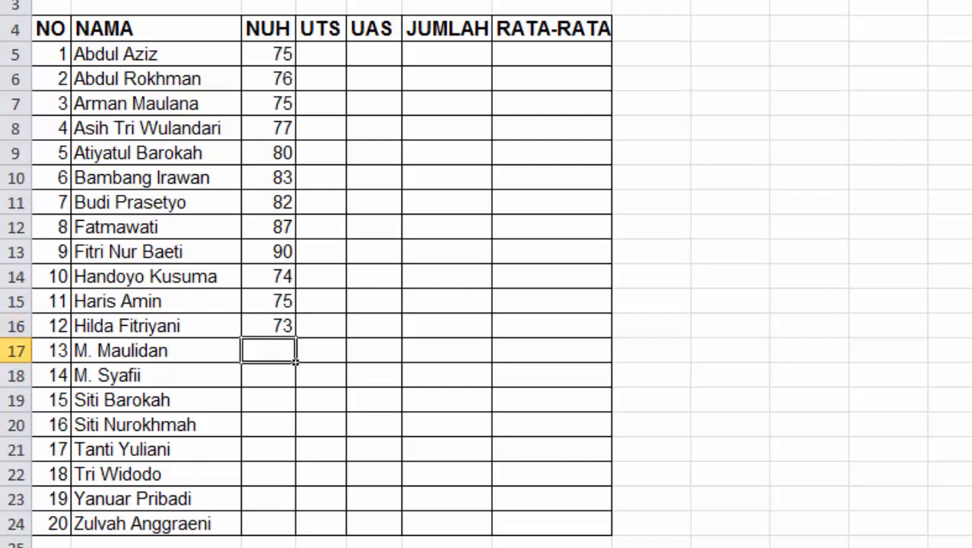
type("80")
key("Return")
type("84")
key("Return")
Enter the NUH scores 86, 75, 78, 90, 86, 78 into C19:C24
type("86")
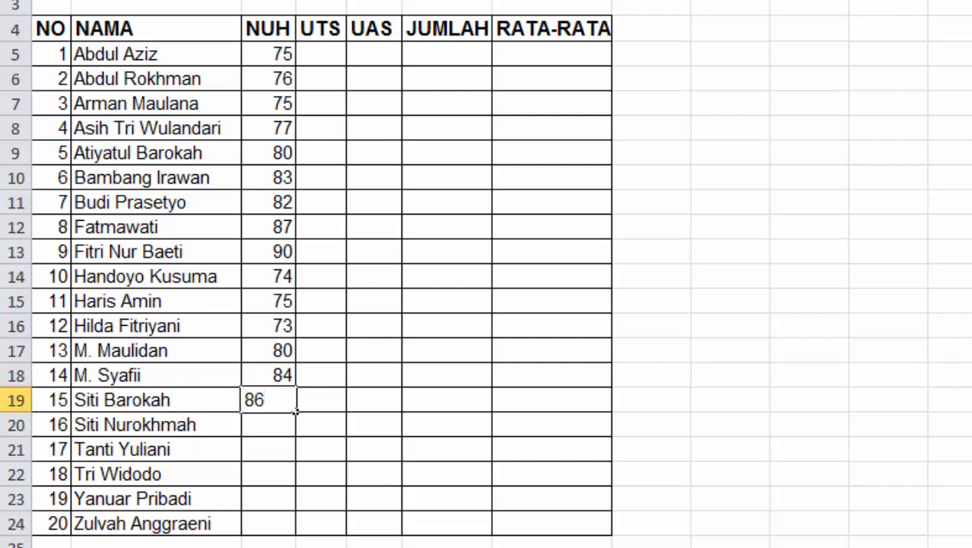
key("Return")
type("75")
key("Return")
type("7")
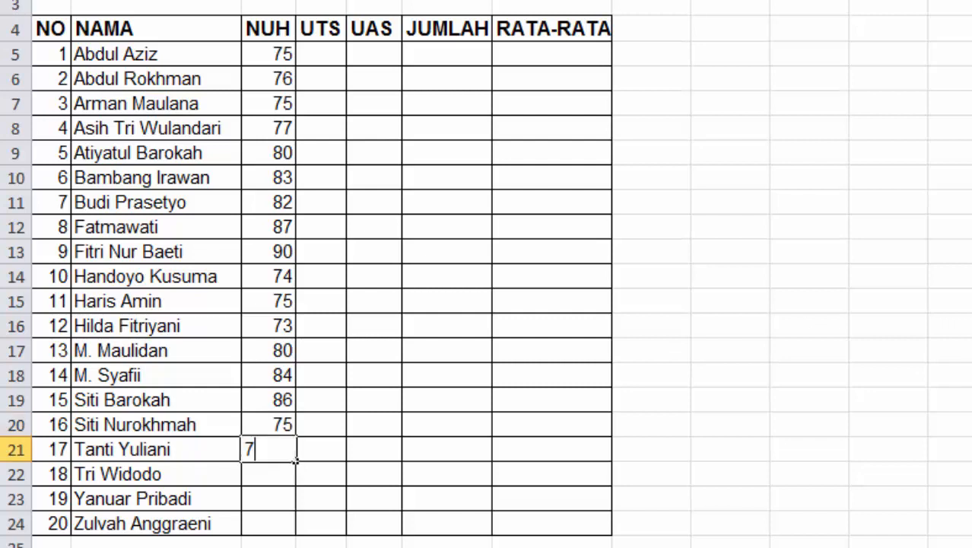
type("8")
key("Return")
type("90")
key("Return")
type("86")
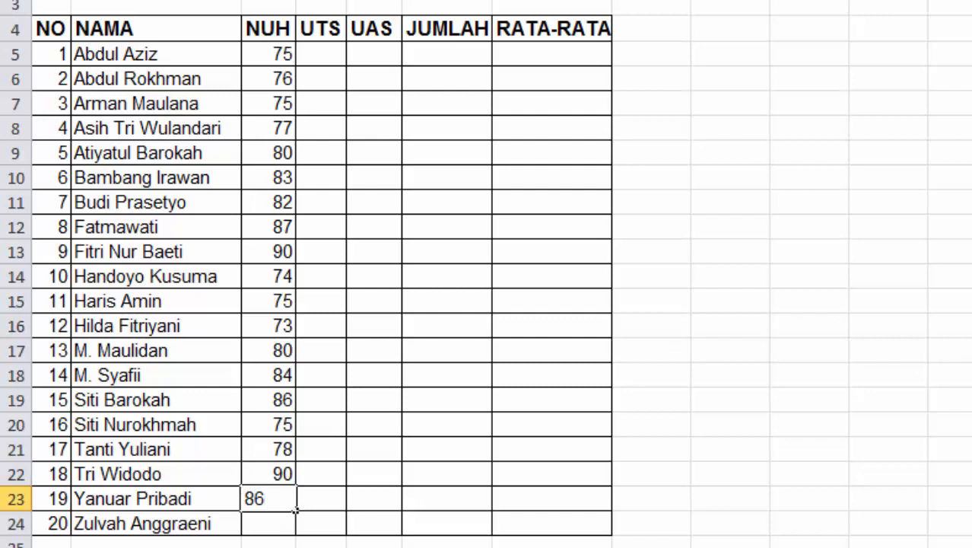
key("Return")
type("78")
key("Right")
key("Up")
key("Up")
key("Up")
key("Up")
key("Up")
key("Up")
key("Up")
key("Up")
key("Up")
key("Up")
key("Up")
key("Up")
key("Up")
key("Up")
key("Up")
key("Up")
key("Up")
key("Up")
key("Up")
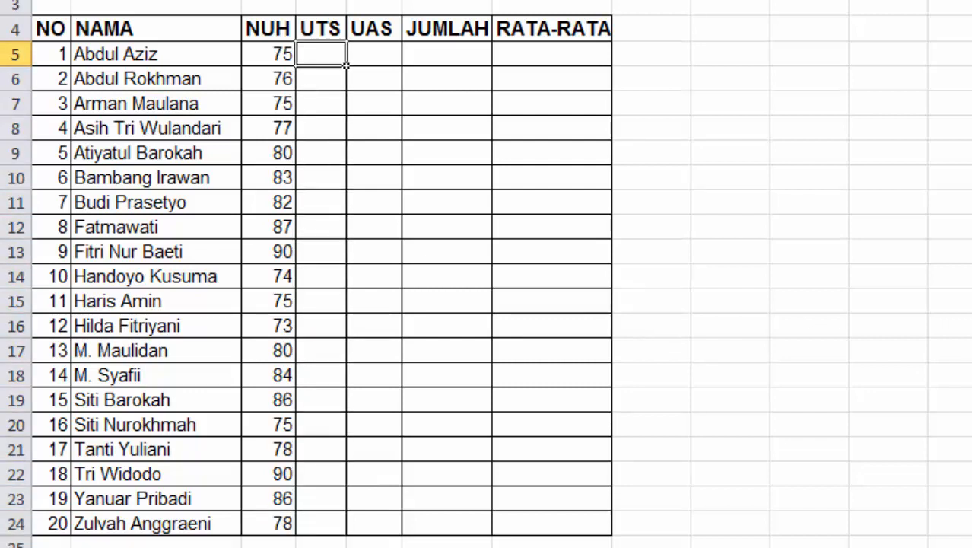
Enter the UTS scores 76, 77, 76, 77, 83, 85, 80, 85, 88, 76 into D5:D14
type("76")
key("Return")
type("77")
key("Return")
type("76")
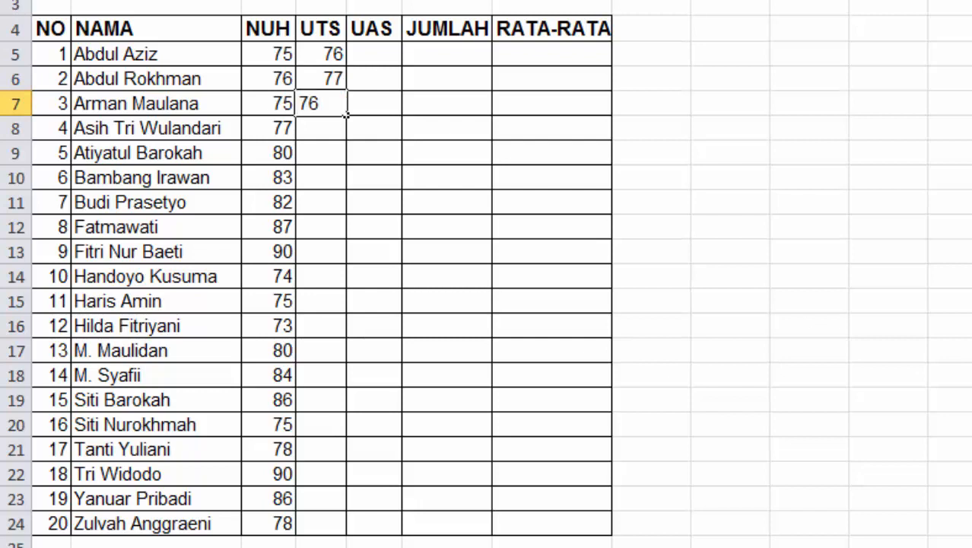
key("Return")
type("77")
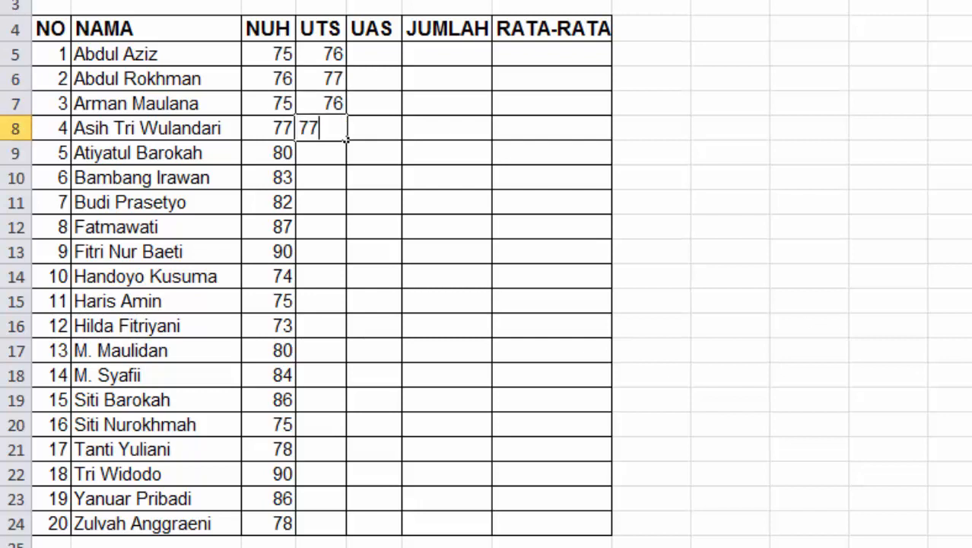
key("Return")
type("83")
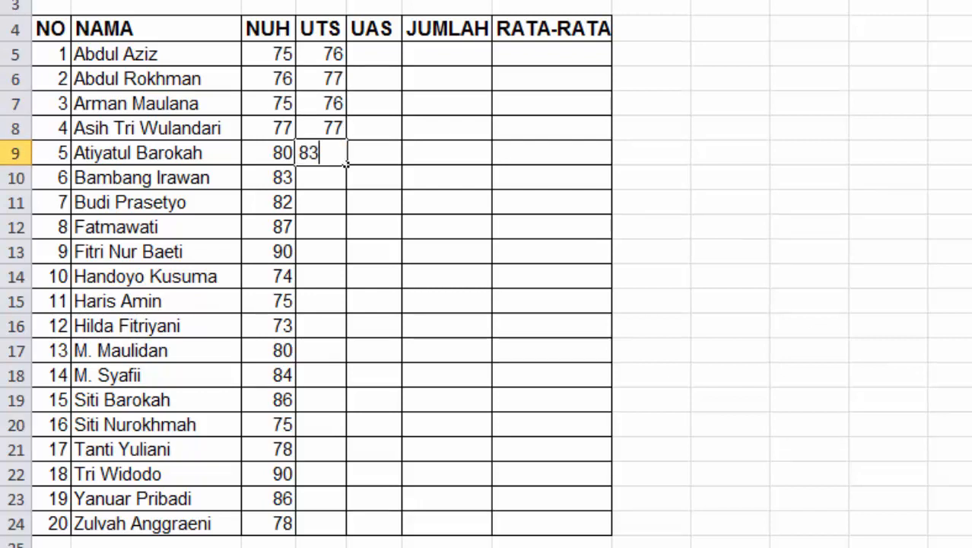
key("Return")
type("85")
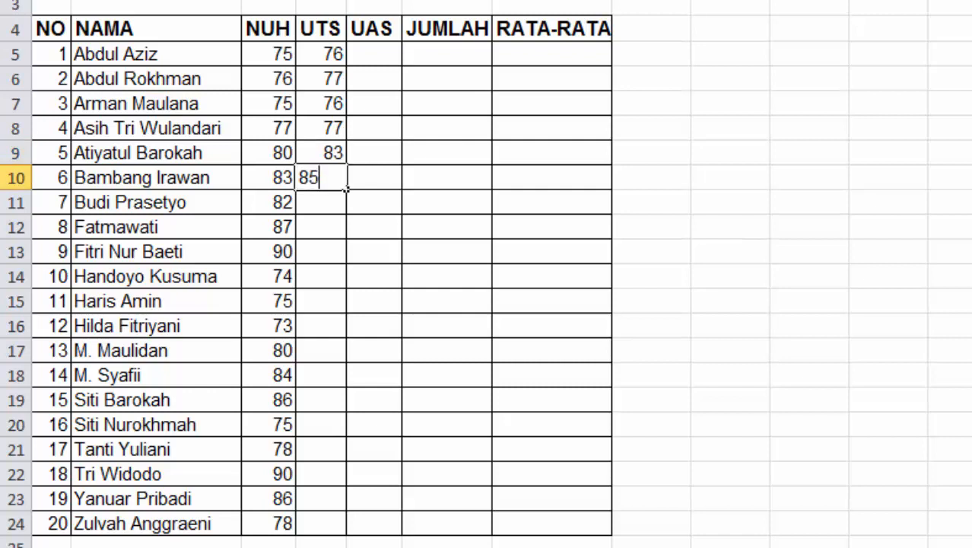
key("Return")
type("80")
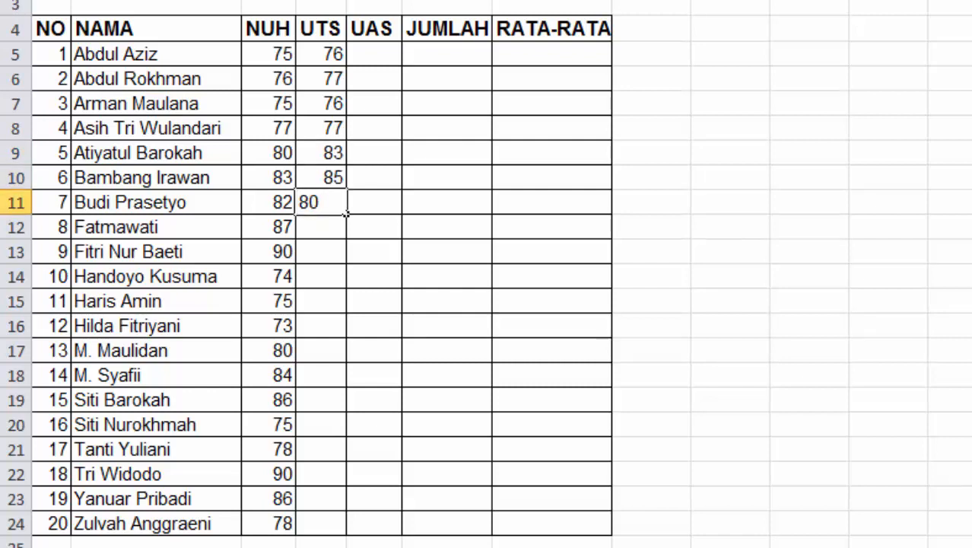
key("Return")
type("85")
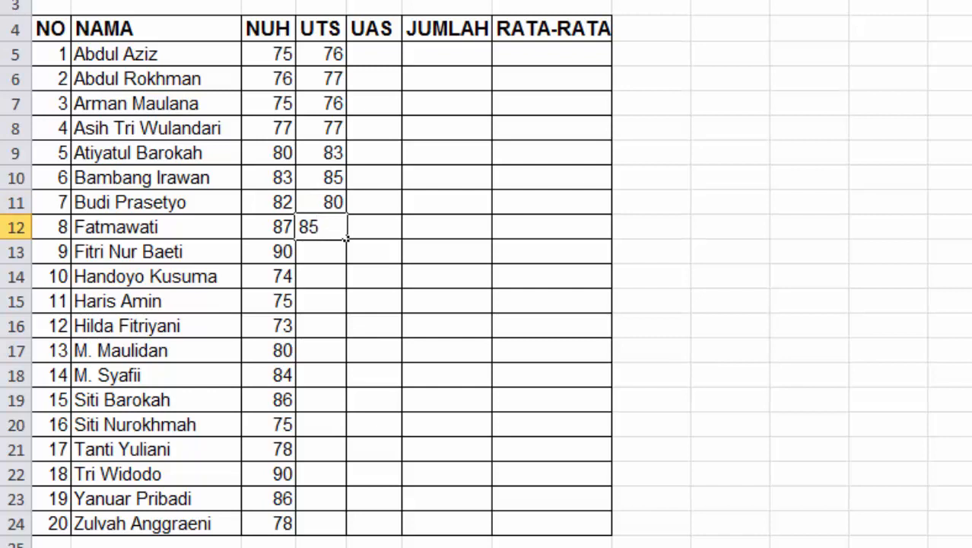
key("Return")
type("88")
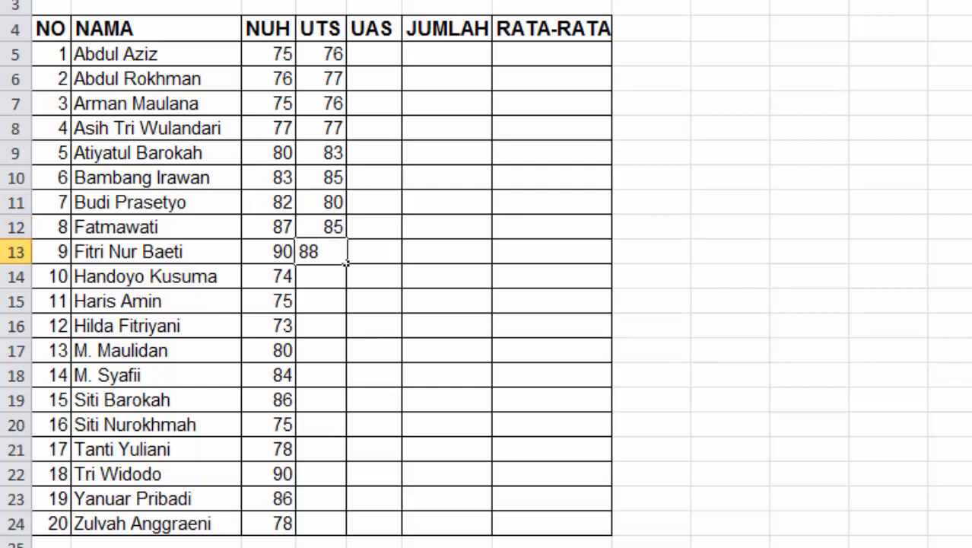
key("Return")
type("76")
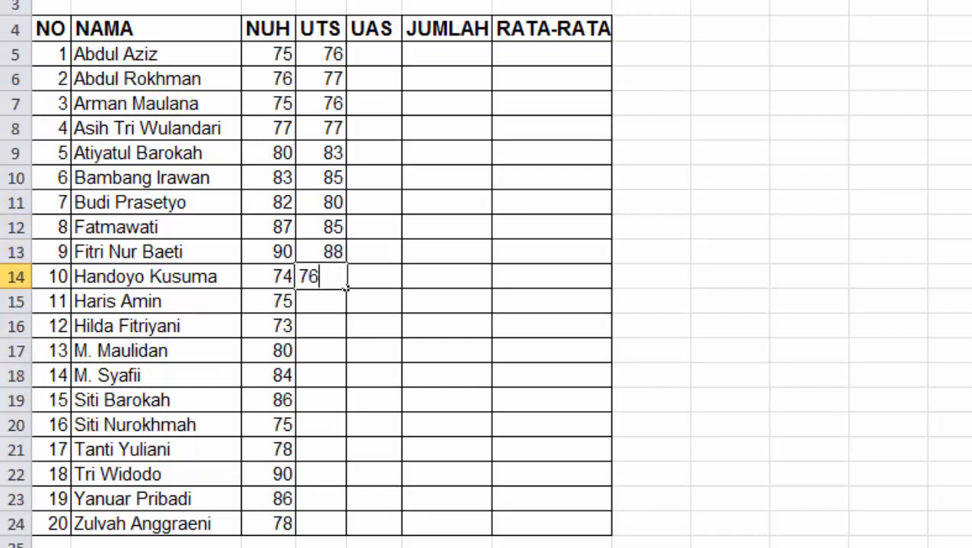
key("Return")
Enter the UTS scores 76, 73, 78, 86, 88, 78, 80, 92, 88, 80 into D15:D24
type("76")
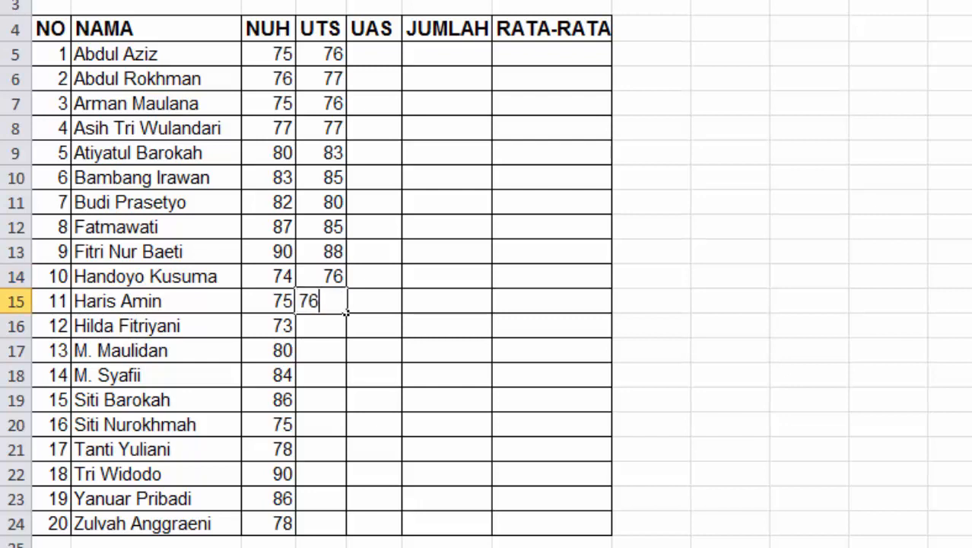
key("Return")
type("73")
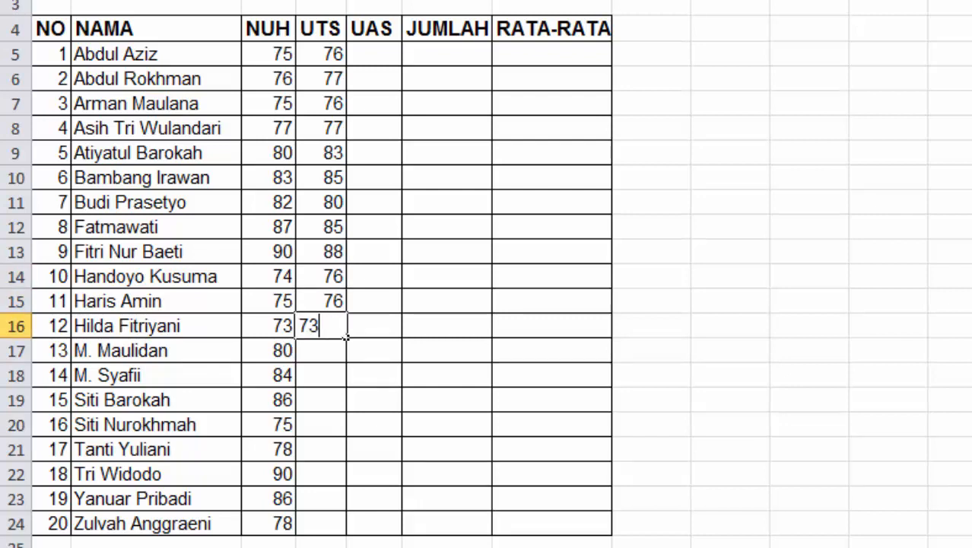
key("Return")
type("7")
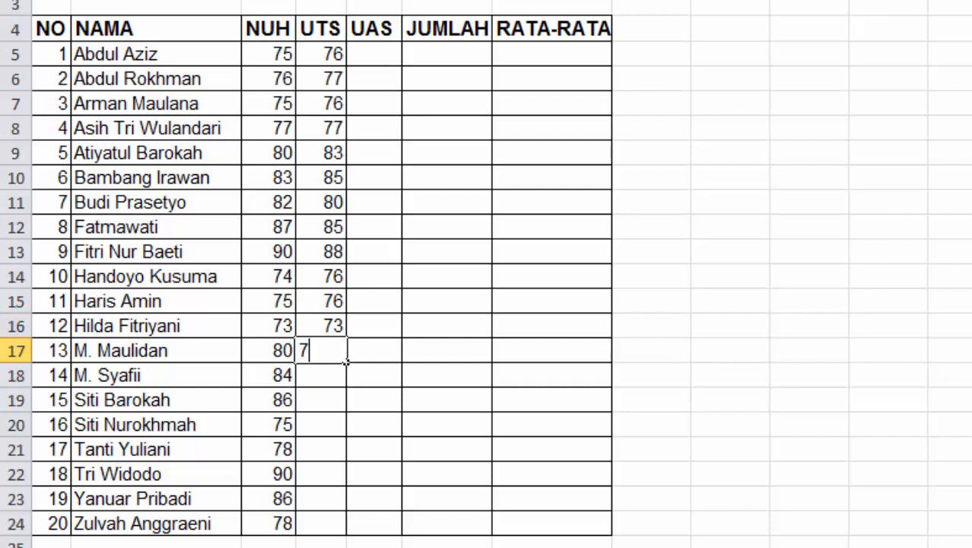
type("8")
key("Return")
type("86")
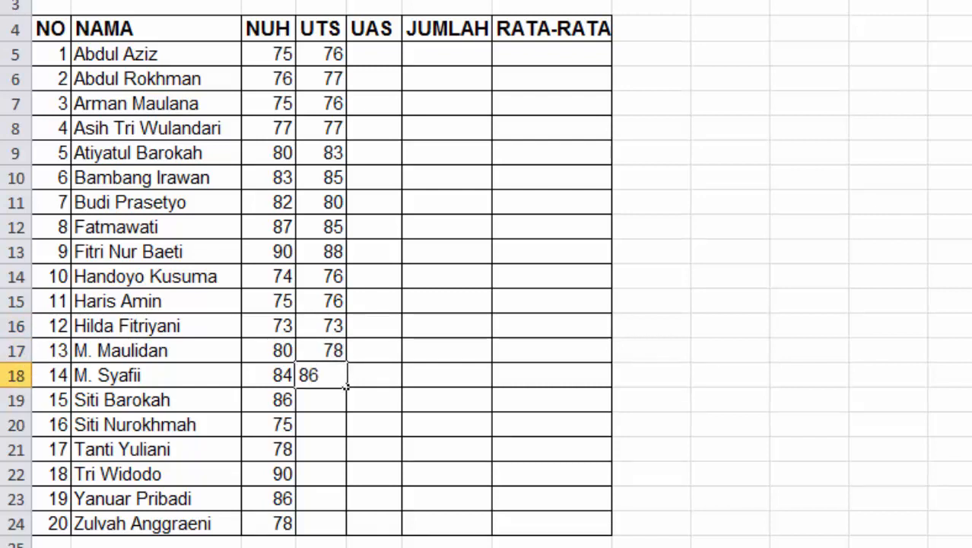
key("Return")
type("88")
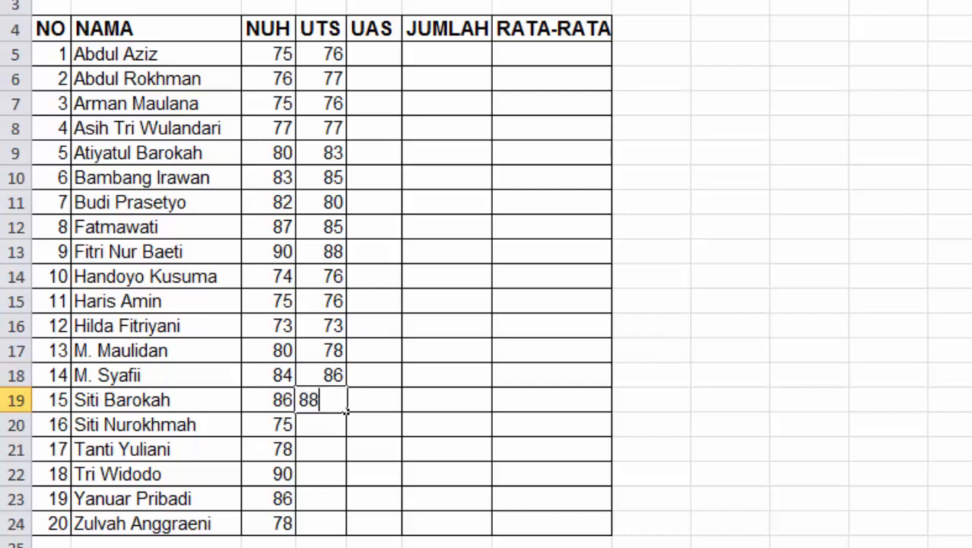
key("Return")
type("78")
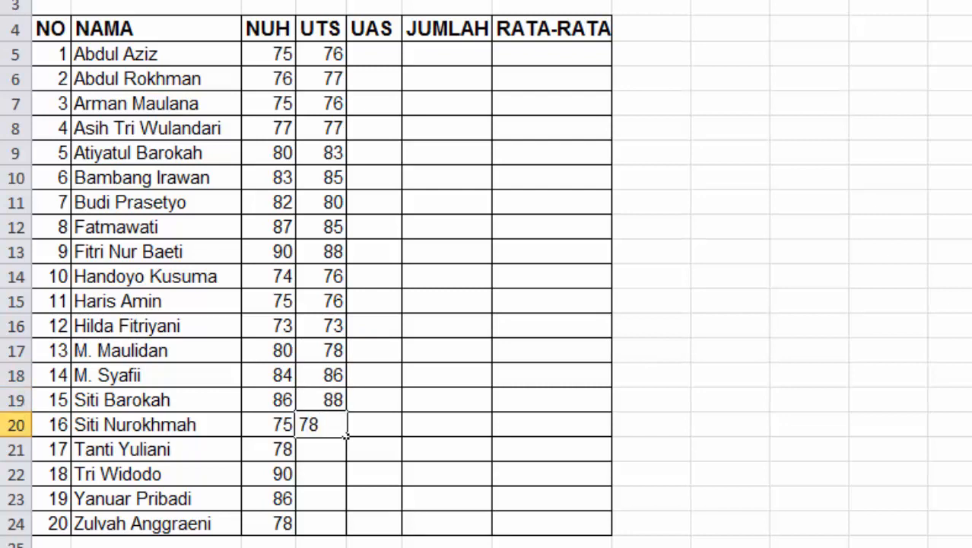
key("Return")
type("80")
key("Return")
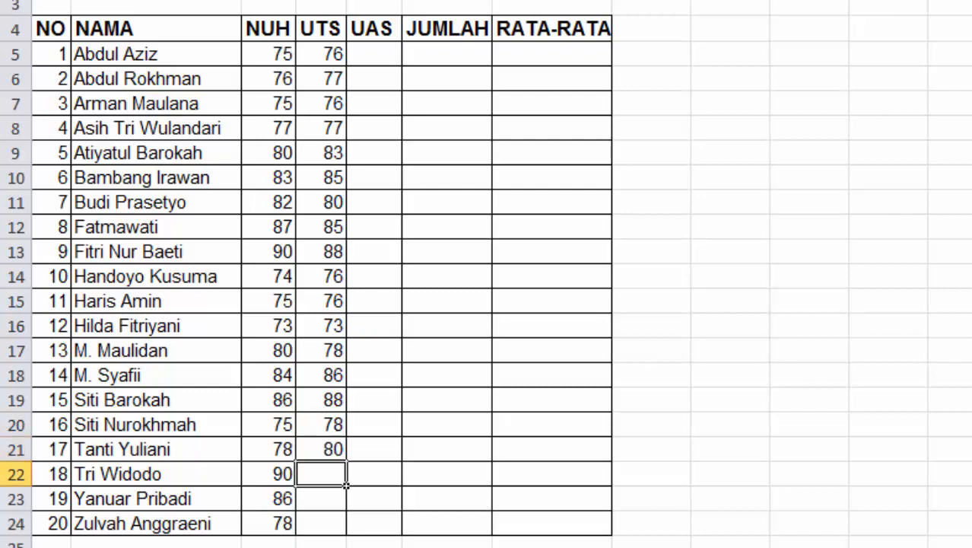
type("92")
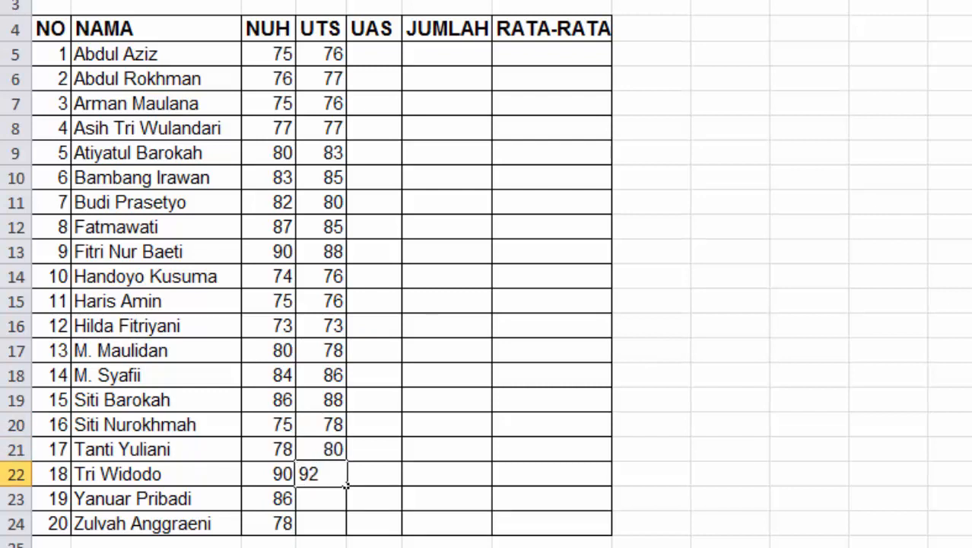
key("Return")
type("88")
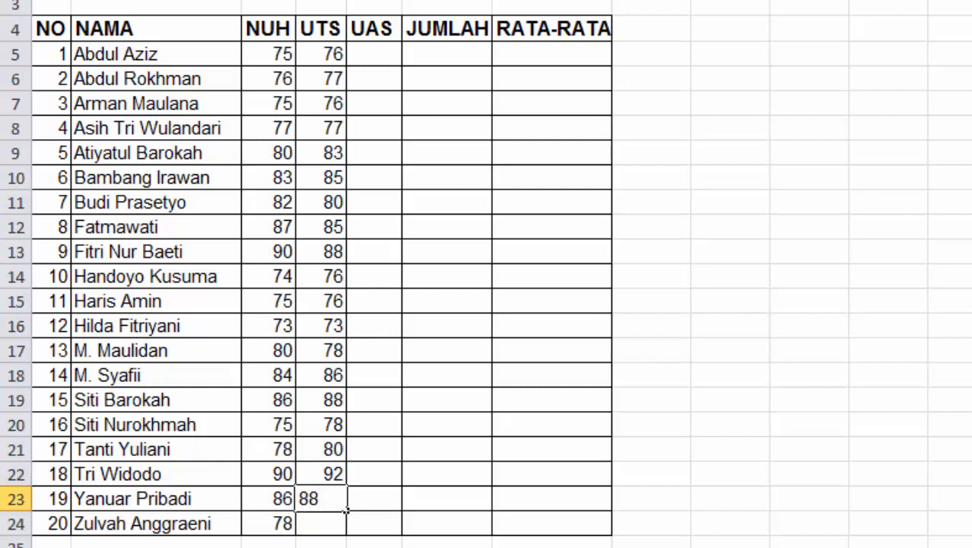
key("Return")
type("80")
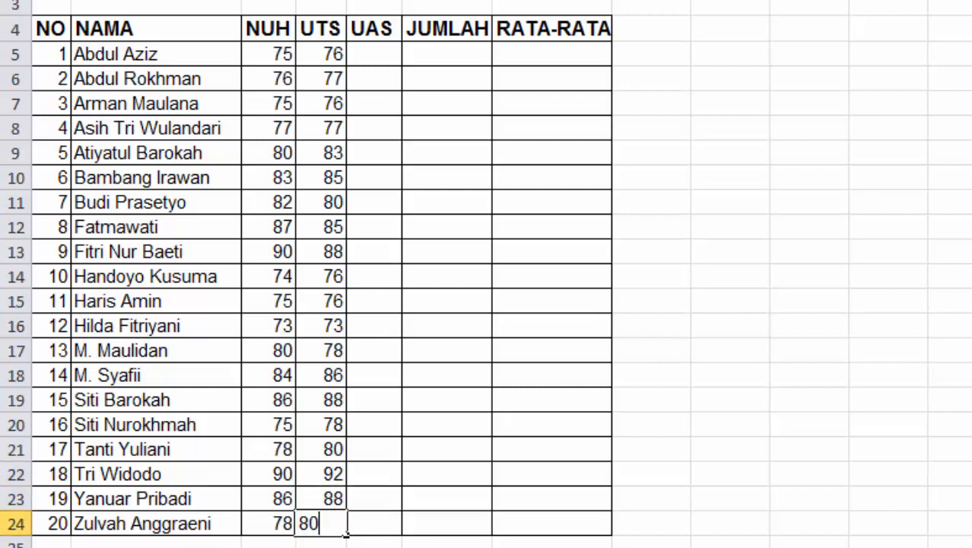
key("Right")
key("Up")
key("Up")
key("Up")
key("Up")
key("Up")
key("Up")
key("Up")
key("Up")
key("Up")
key("Up")
key("Up")
key("Up")
key("Up")
key("Up")
key("Up")
key("Up")
key("Up")
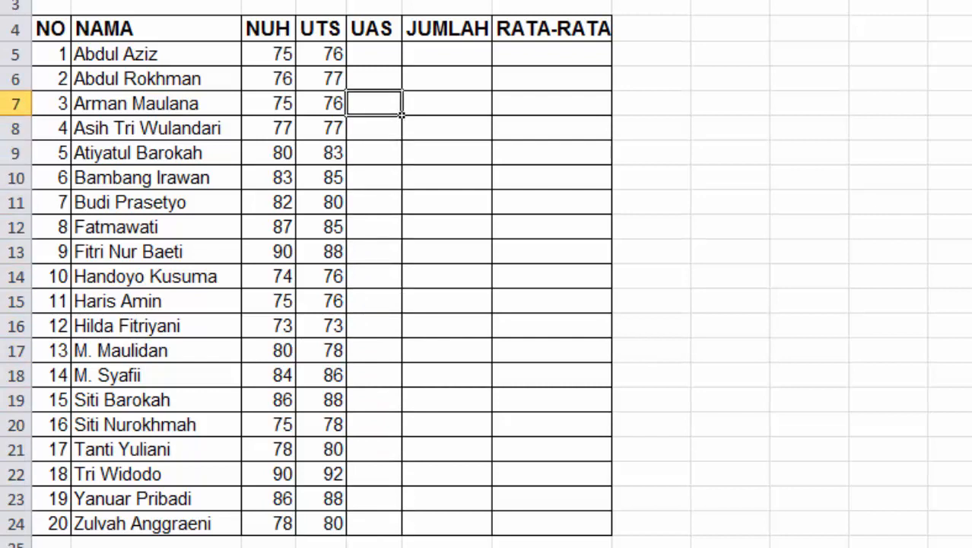
Enter the UAS scores 78, 77, 77, 80, 85, 85, 83, 87, 85, 80 into E5:E14
key("Up")
key("Up")
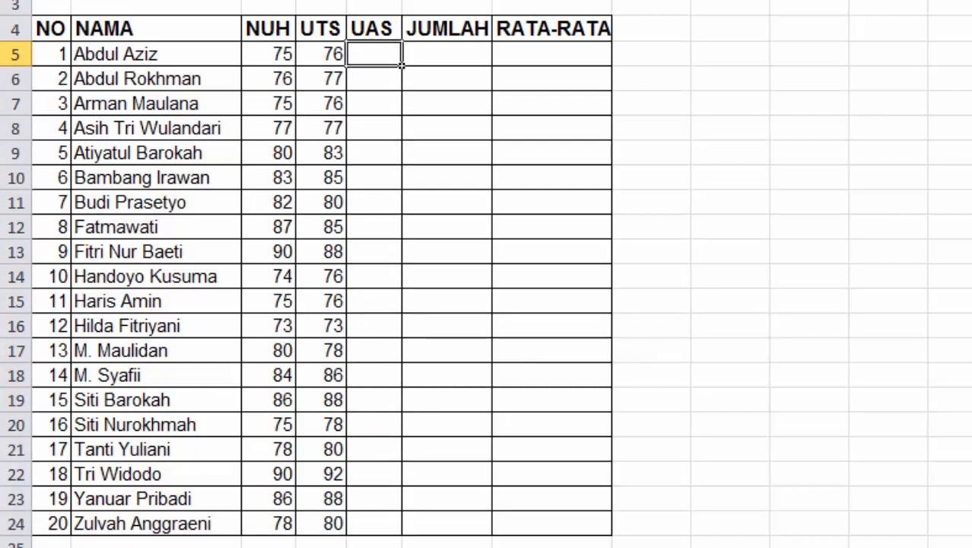
type("78")
key("Return")
type("77")
key("Return")
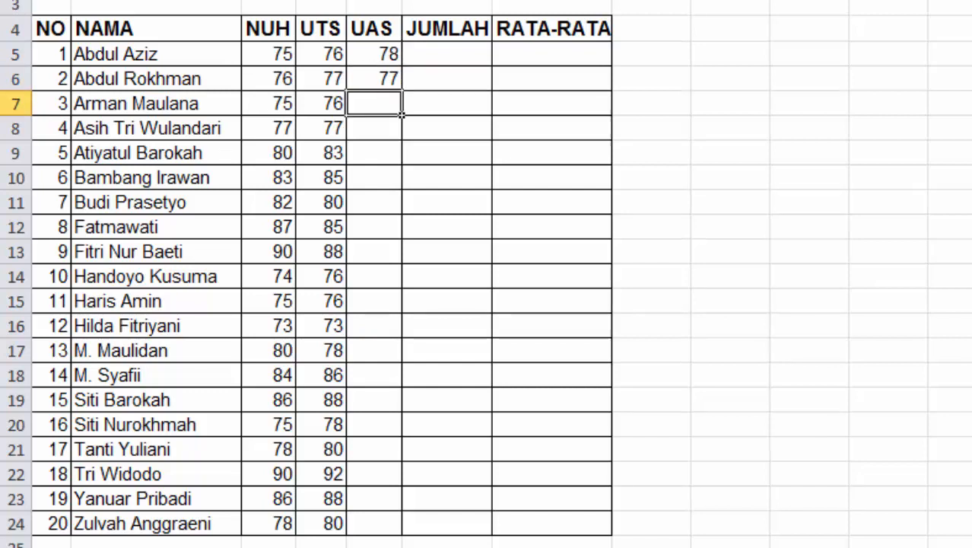
type("77")
key("Return")
type("80")
key("Return")
type("85")
key("Return")
type("85")
key("Return")
type("83")
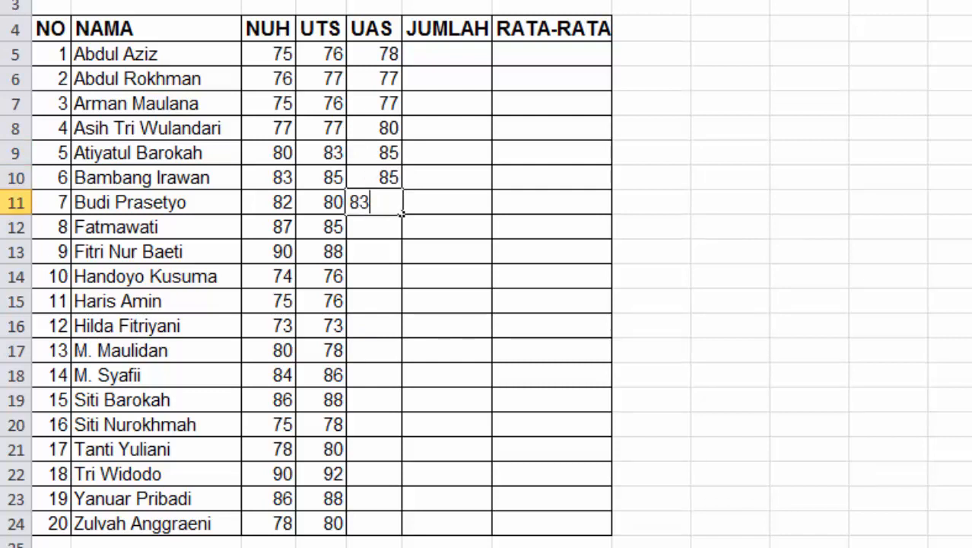
key("Return")
type("87")
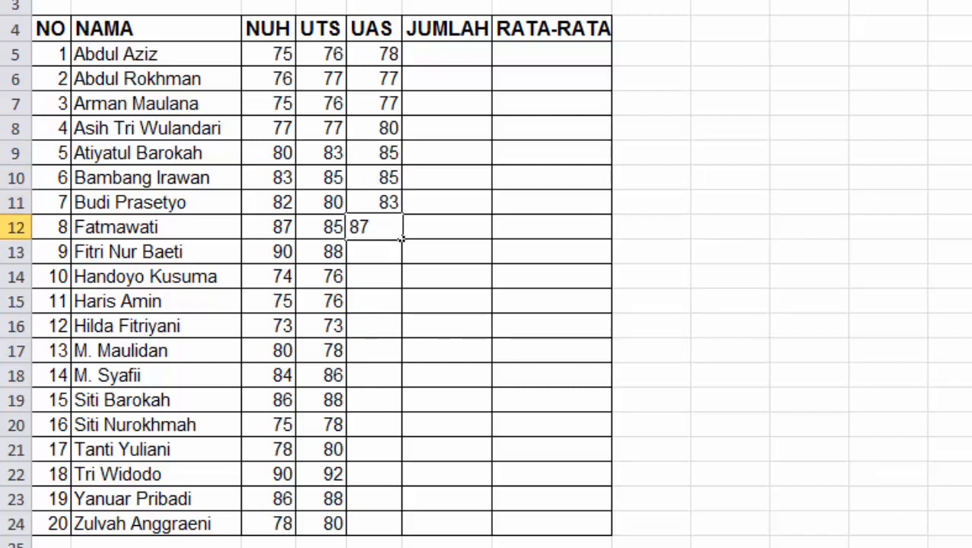
key("Return")
type("85")
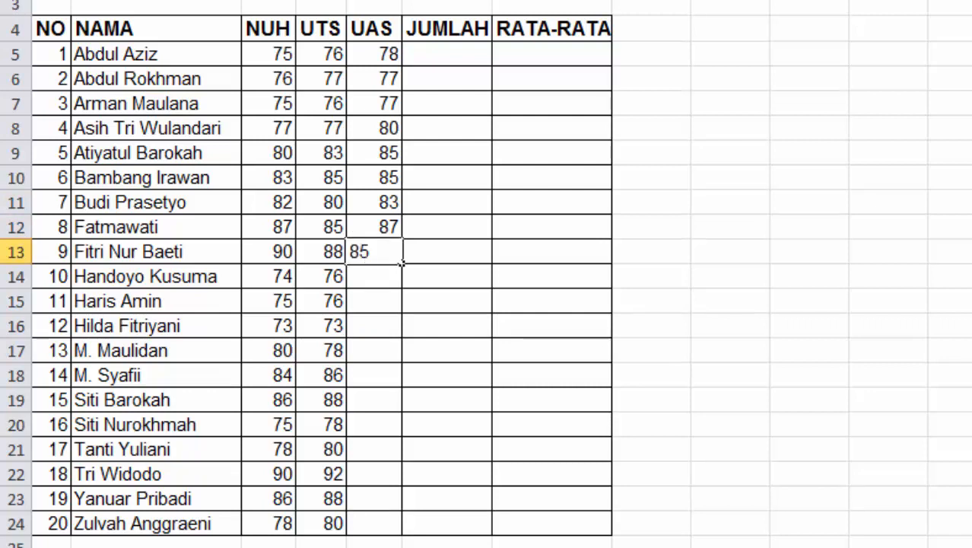
key("Return")
type("80")
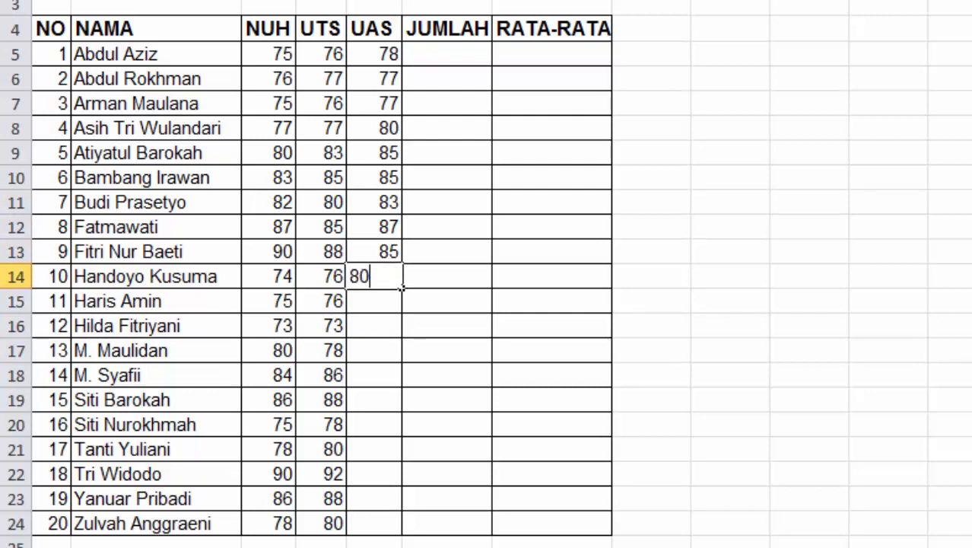
key("Return")
Enter the UAS scores 80, 76, 80, 85, 88, 80, 82, 88, 87, 80 into E15:E24
type("80")
key("Return")
type("76")
key("Return")
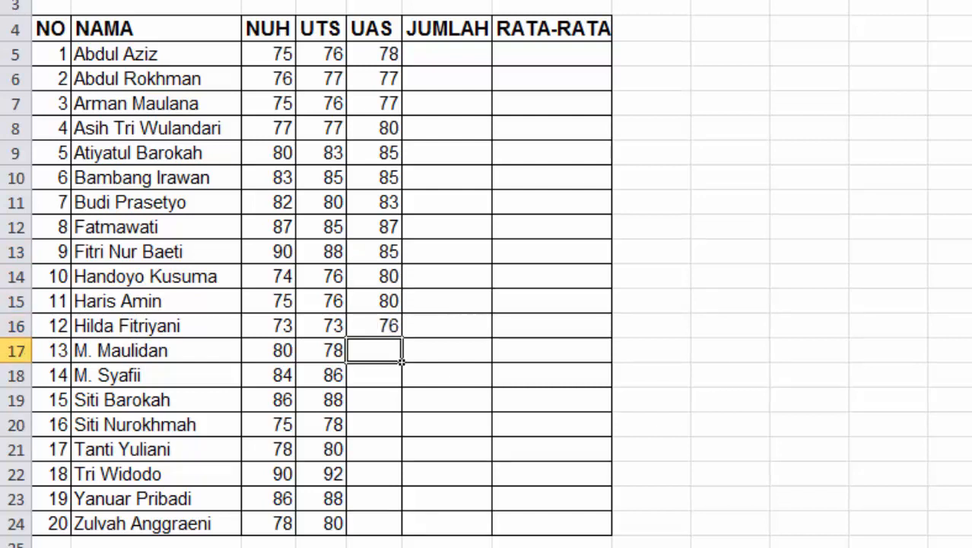
type("80")
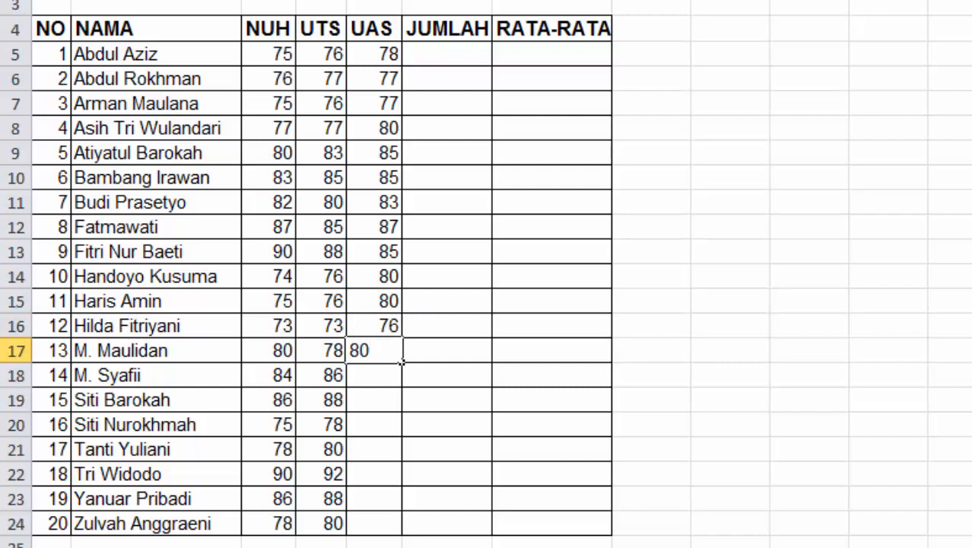
key("Return")
type("85")
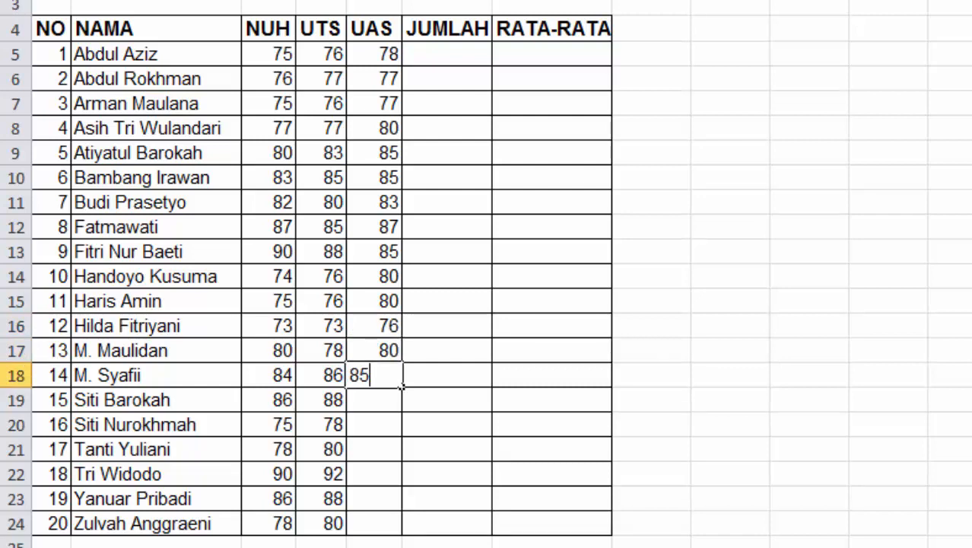
key("Return")
type("88")
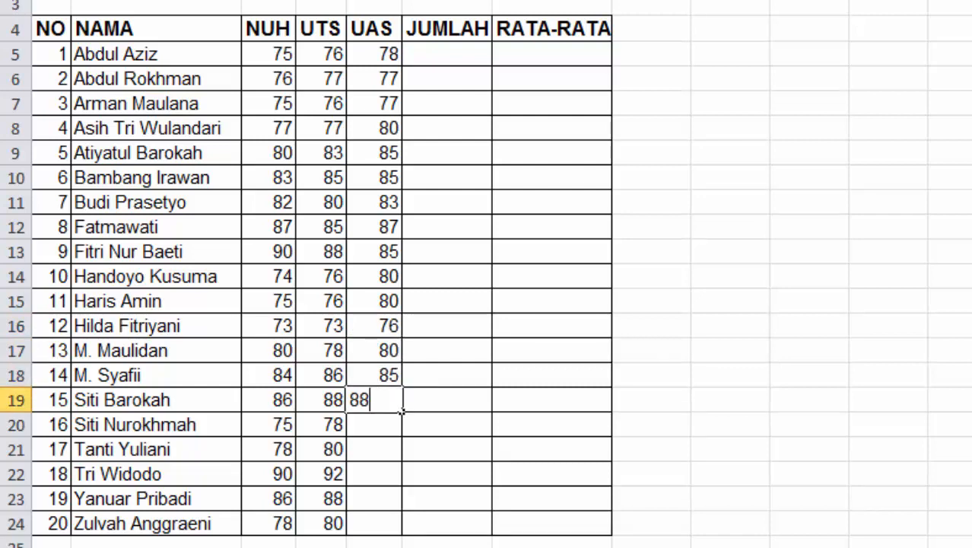
key("Return")
type("80")
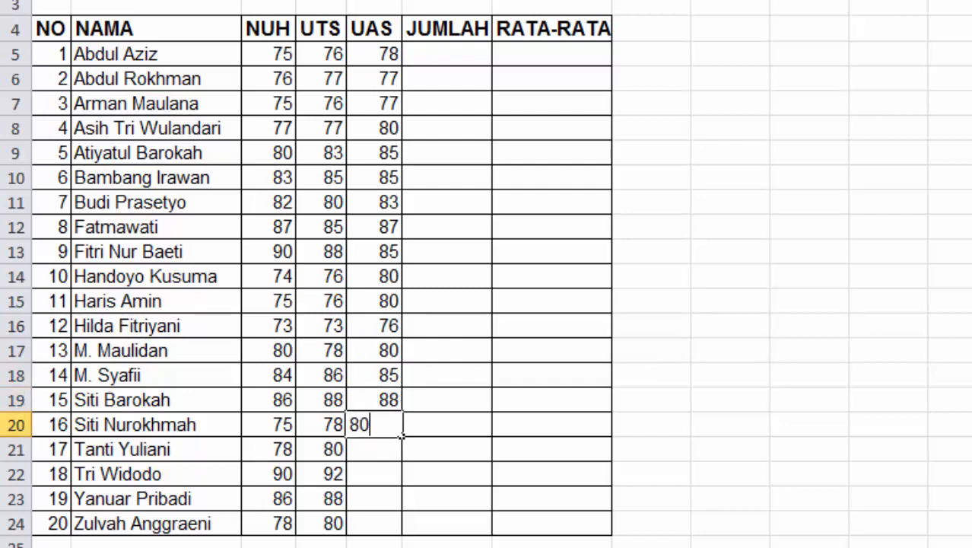
key("Return")
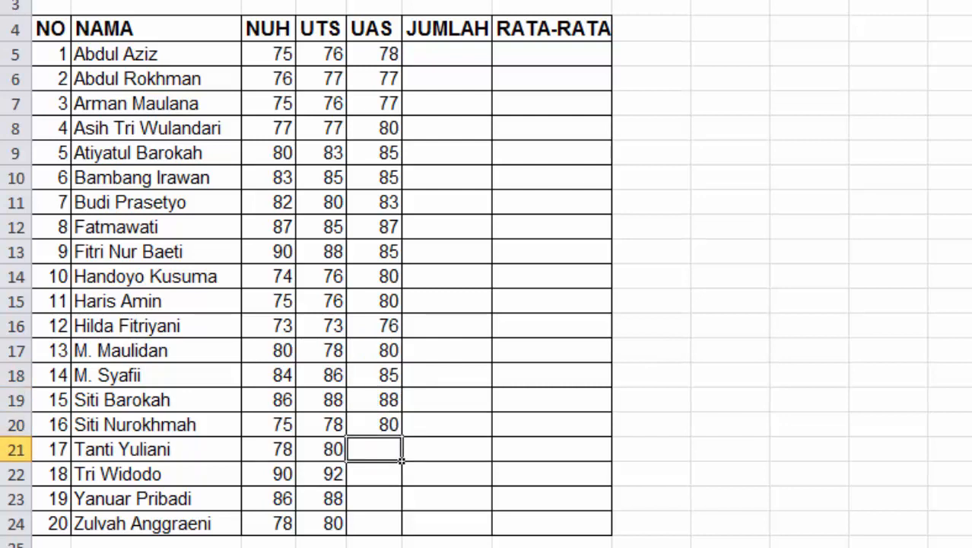
type("82")
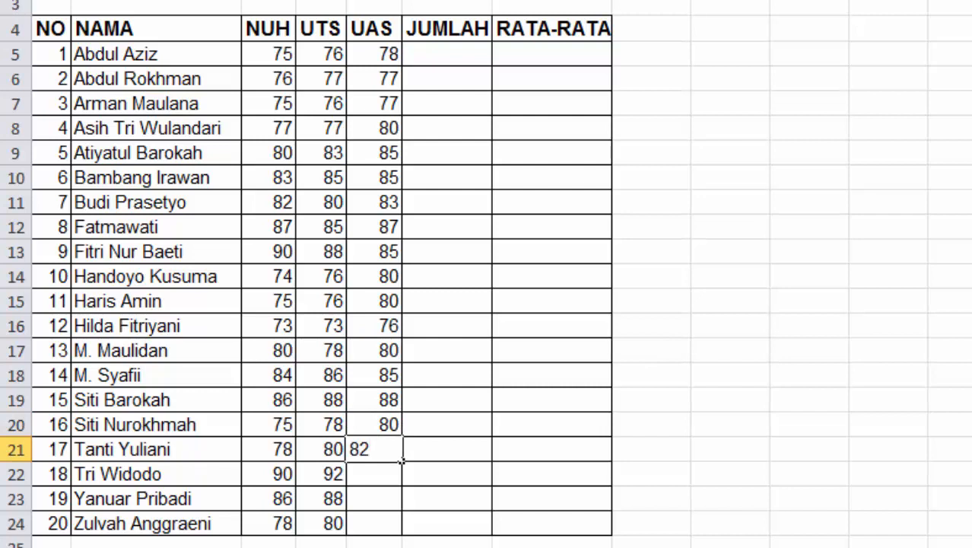
key("Return")
type("88")
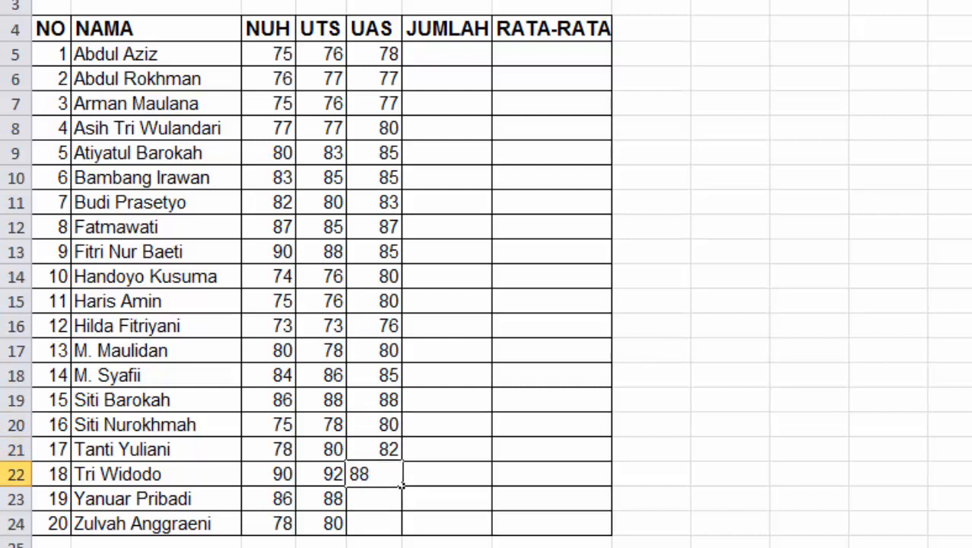
key("Return")
type("87")
key("Return")
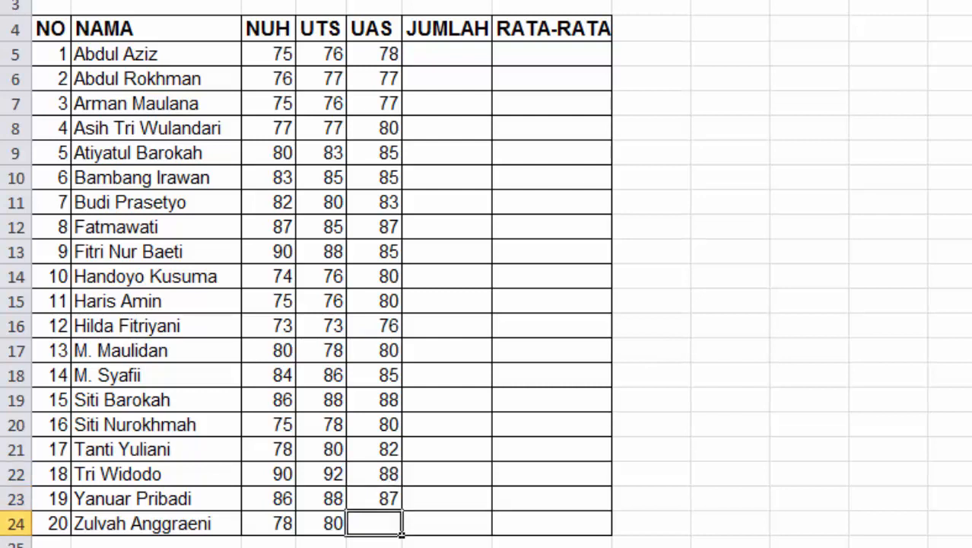
type("80")
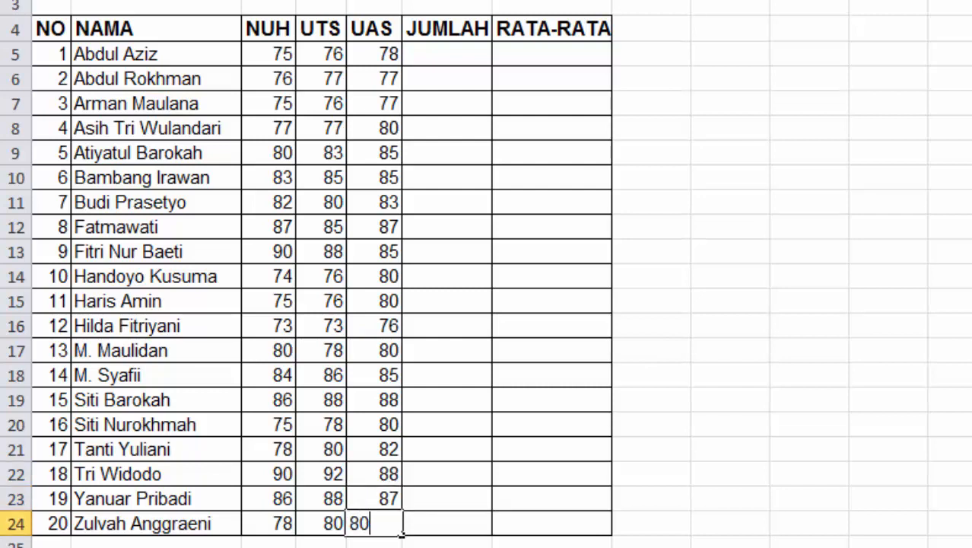
key("Tab")
key("Up")
key("Up")
key("Up")
key("Up")
key("Up")
key("Up")
key("Up")
key("Up")
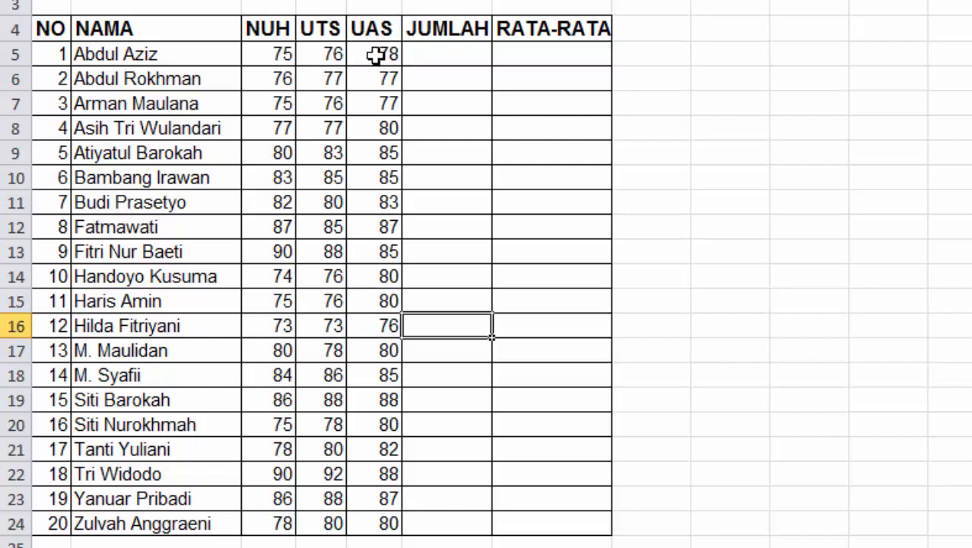
Enter =SUM(C5:E5) in F5 so the first student's JUMLAH shows 229
left_click(445, 49)
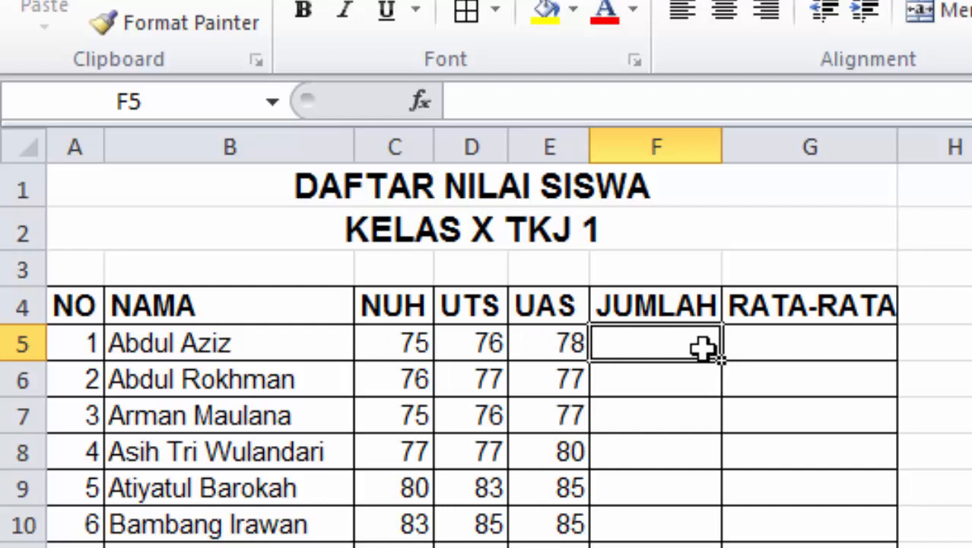
type("=")
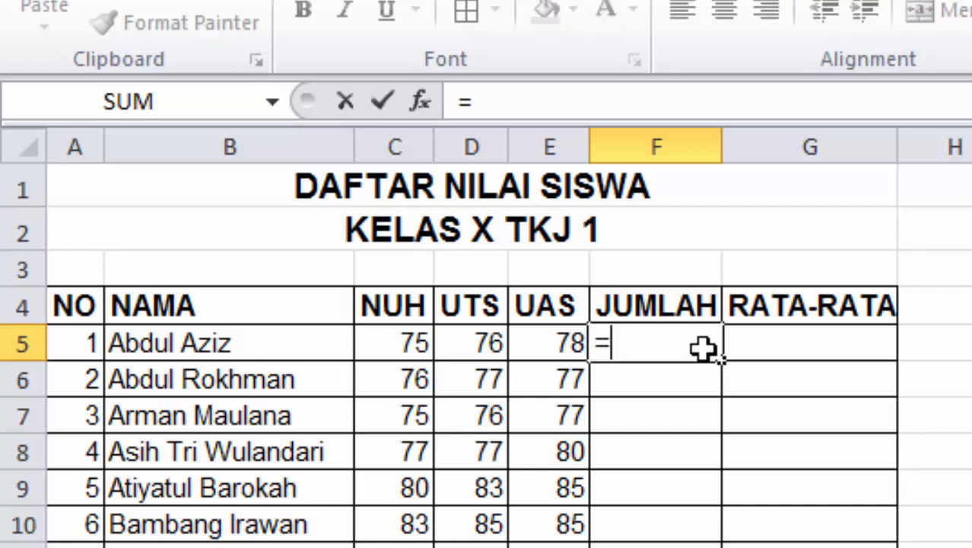
type("su")
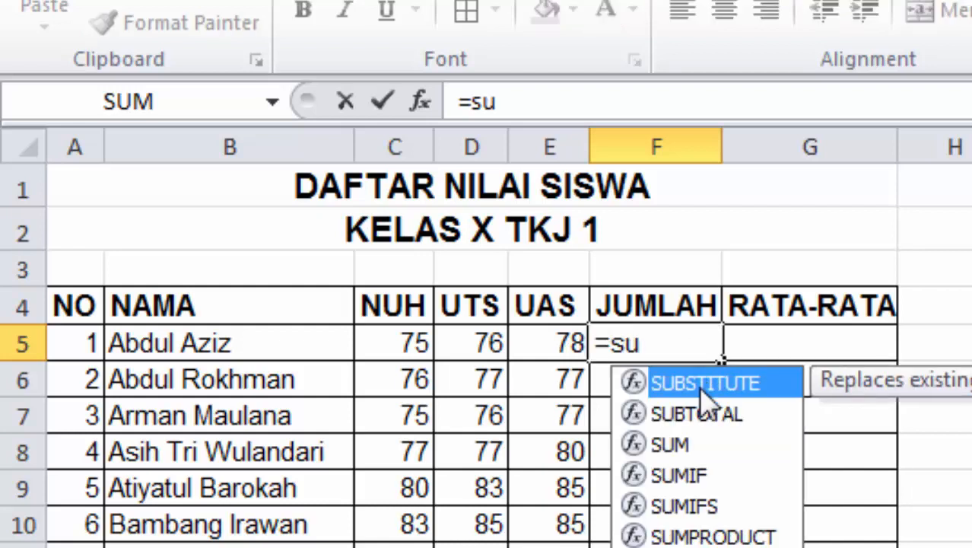
double_click(692, 447)
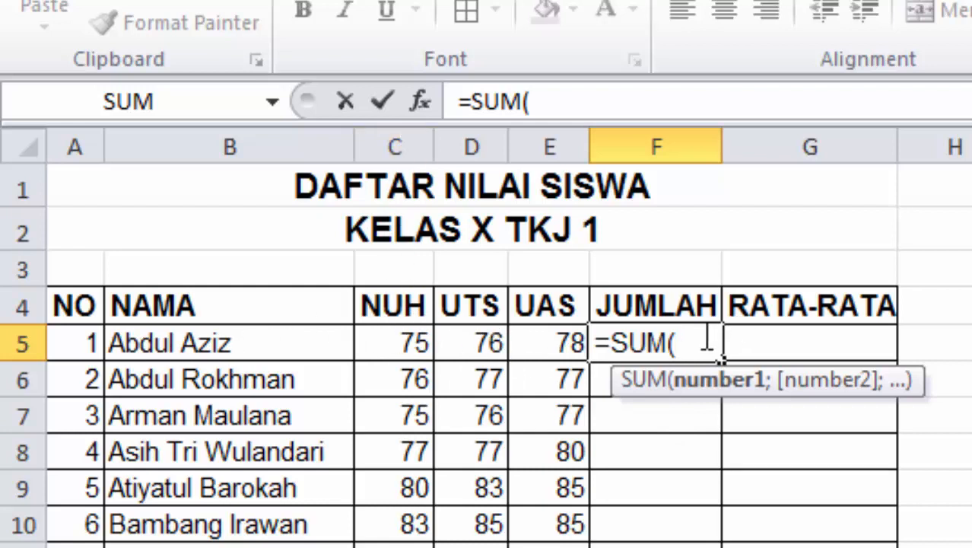
type("C5")
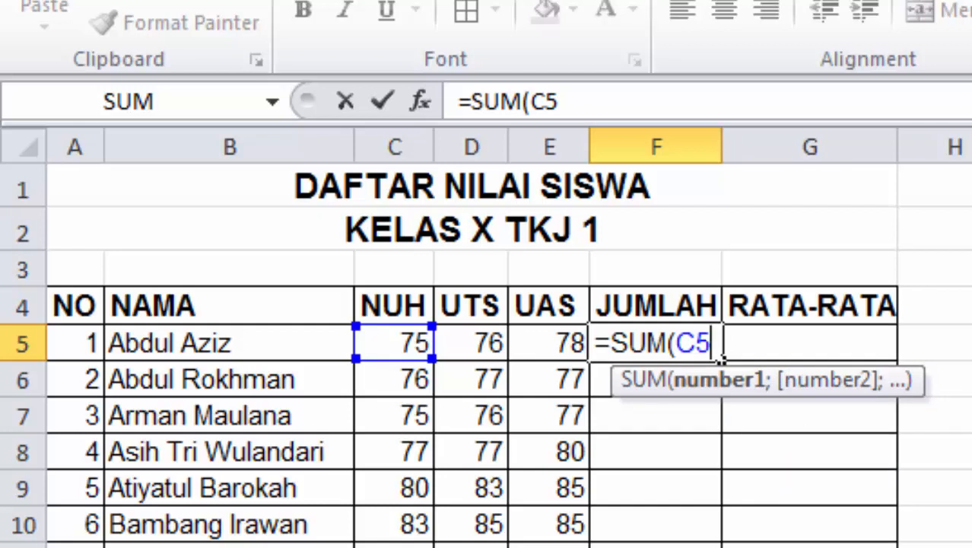
type(";")
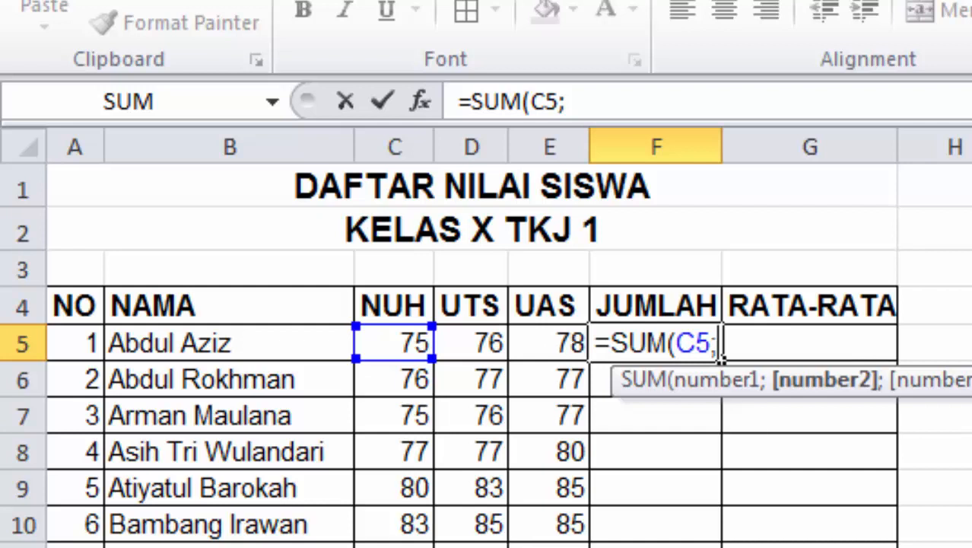
key("BackSpace")
type(":")
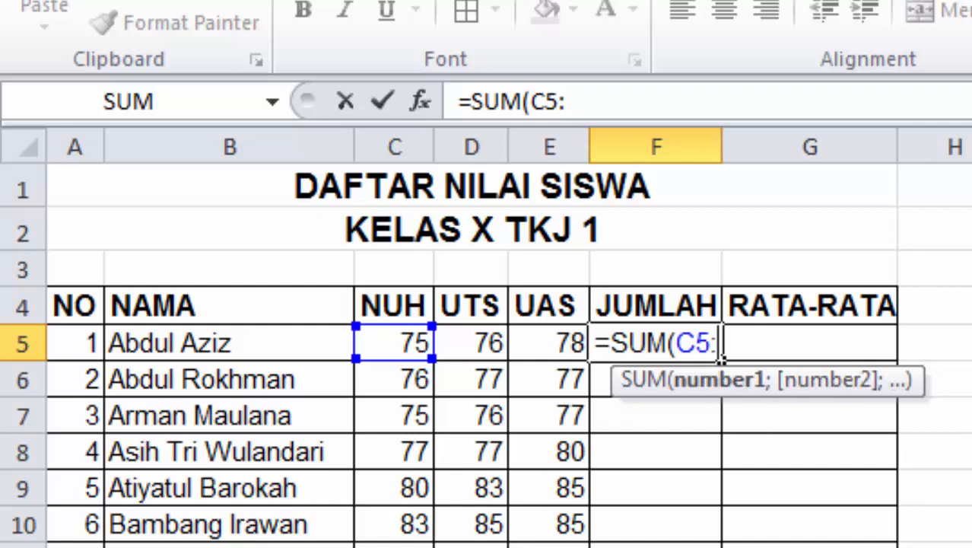
type("E5")
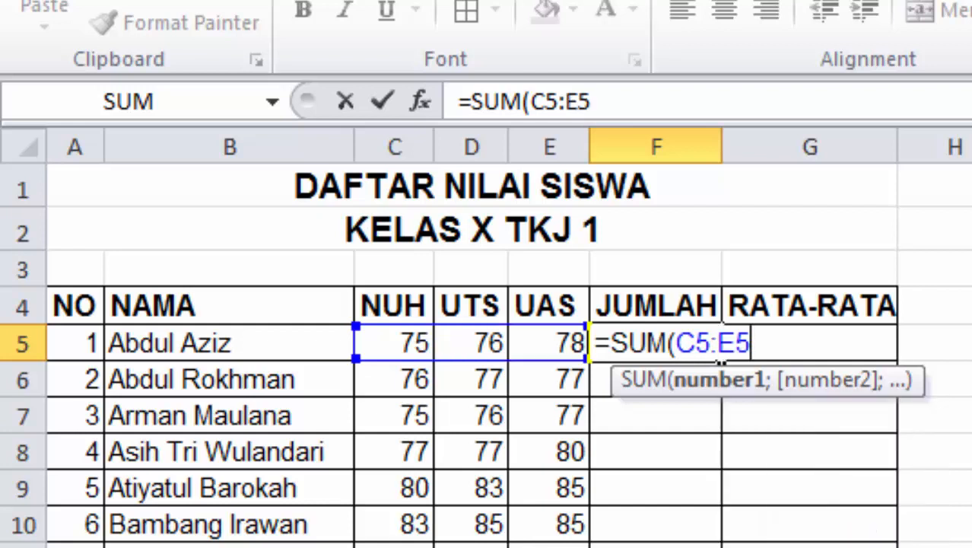
type(")")
key("Return")
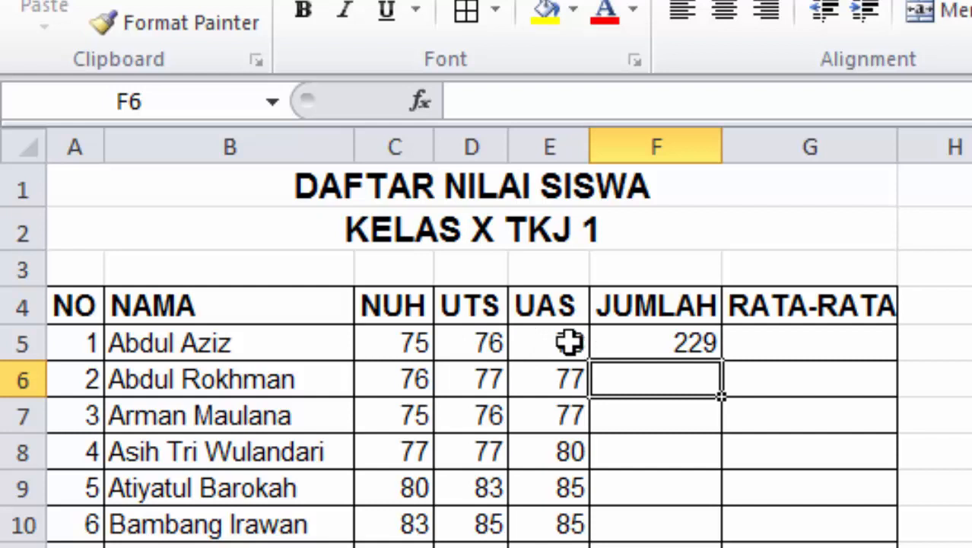
left_click(795, 343)
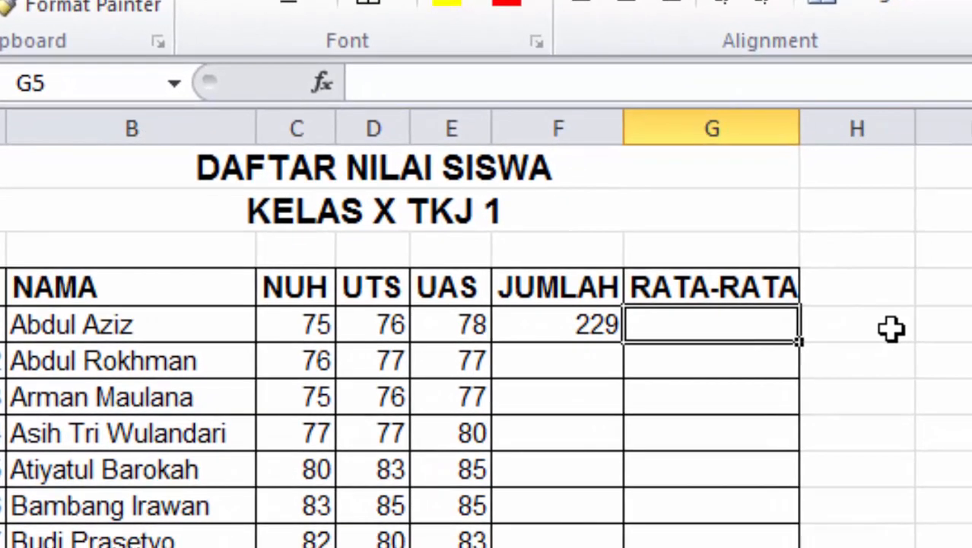
Enter =AVERAGE(C5:E5) in G5, giving the first student an average of 76,33333333
type("=av")
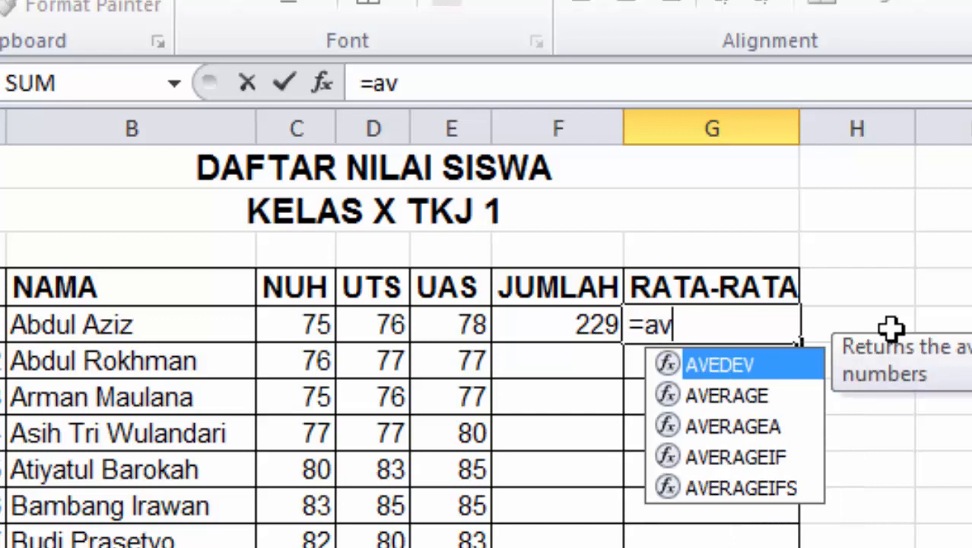
double_click(765, 397)
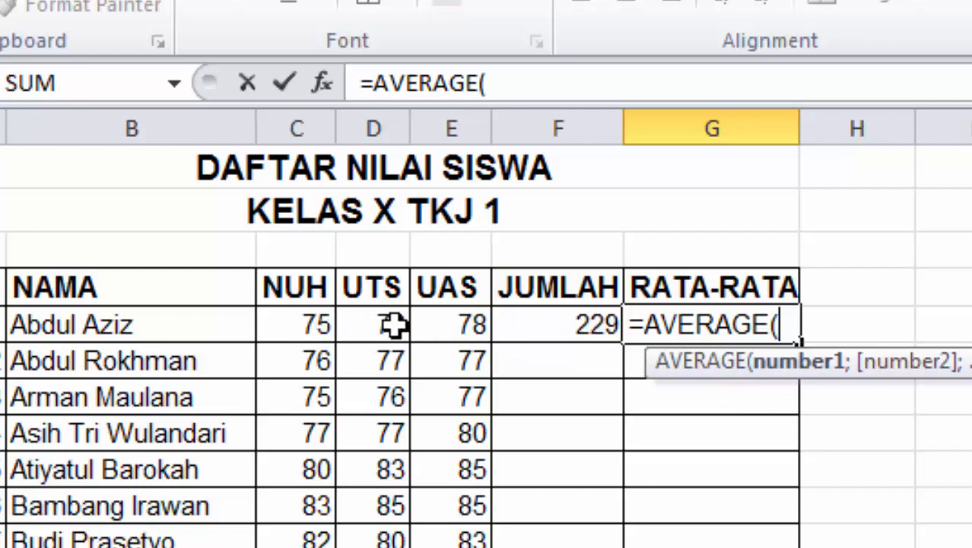
left_click_drag(286, 324, 451, 321)
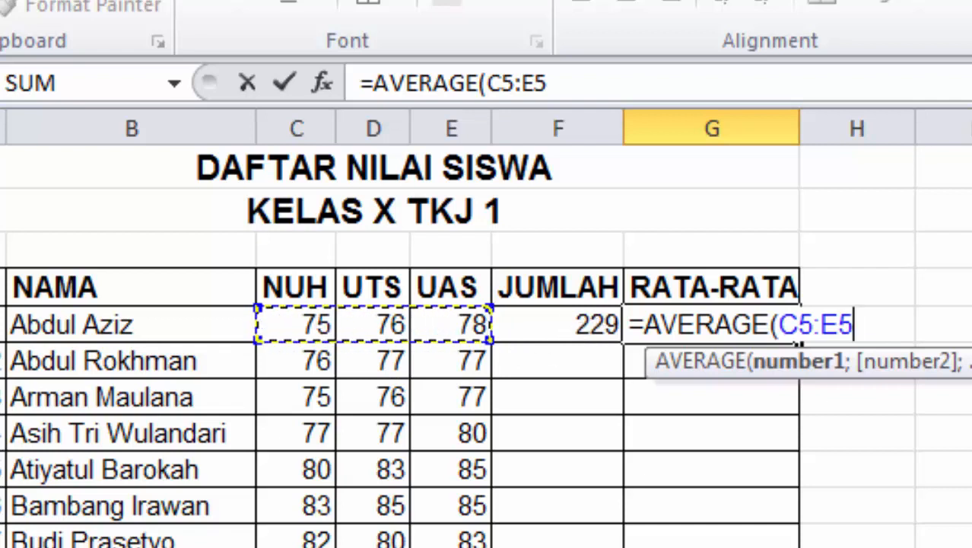
type(")")
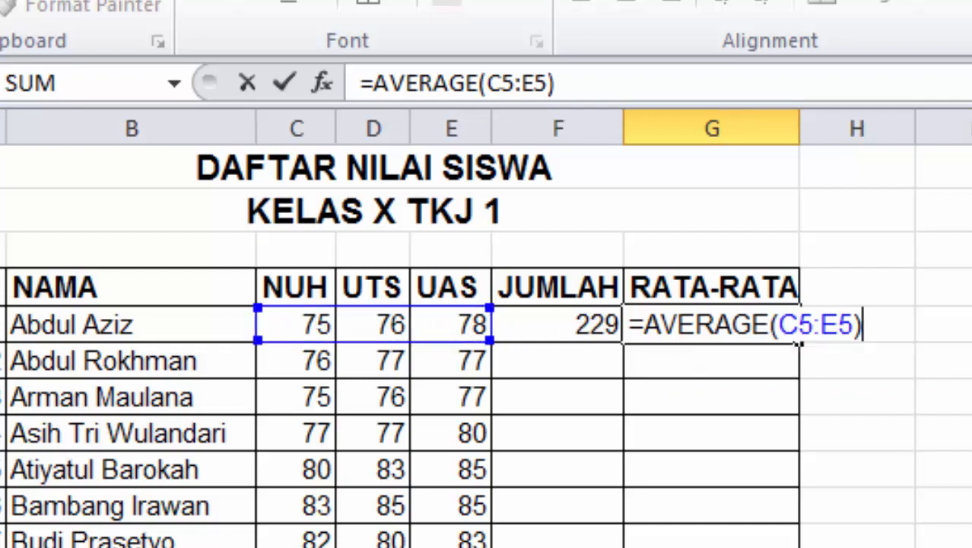
key("Return")
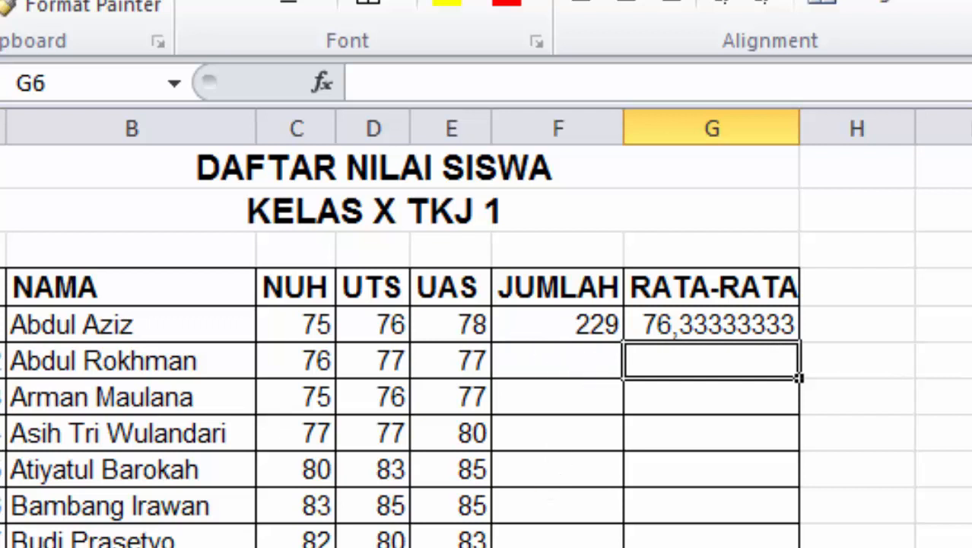
Fill the F5:G5 SUM and AVERAGE formulas down to row 24, then check the copied formulas
left_click_drag(529, 321, 754, 323)
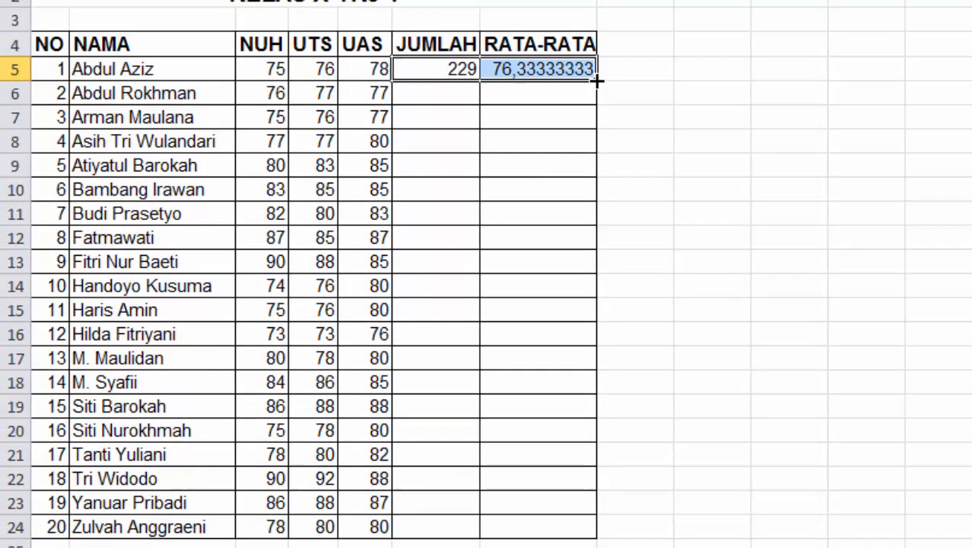
left_click_drag(597, 80, 588, 529)
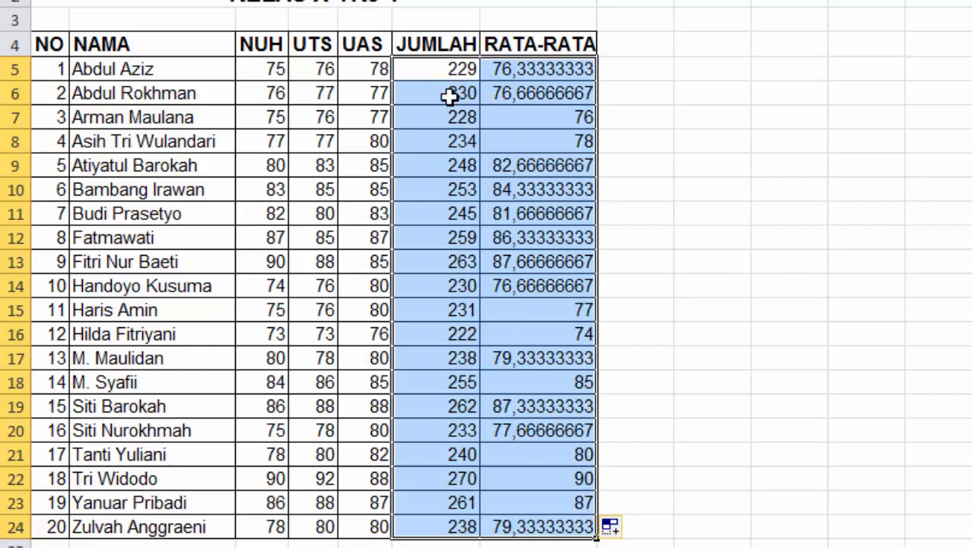
left_click(447, 70)
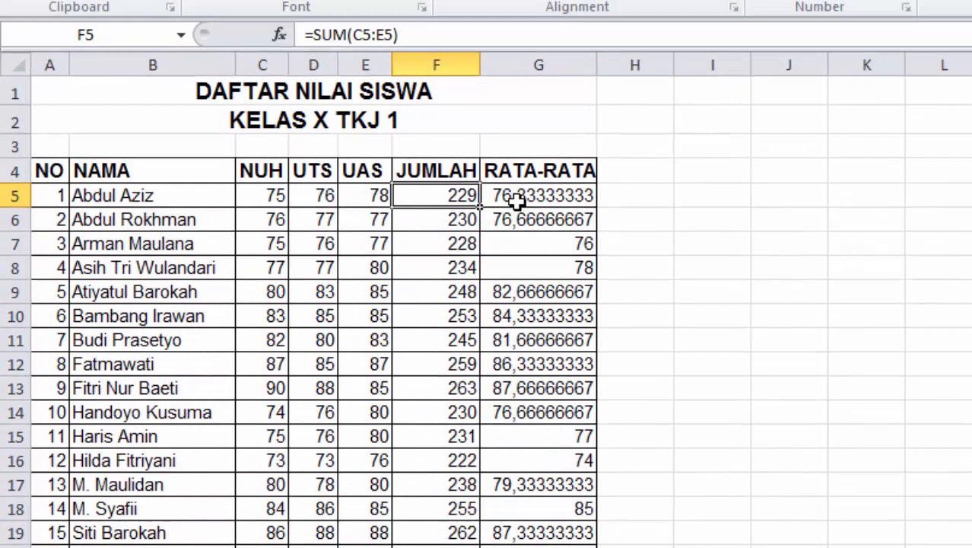
left_click(516, 199)
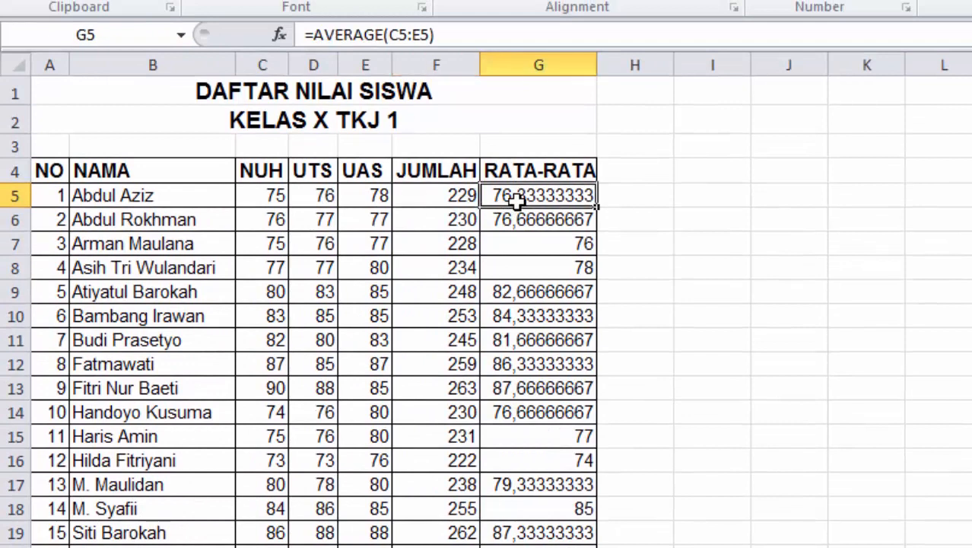
left_click(440, 219)
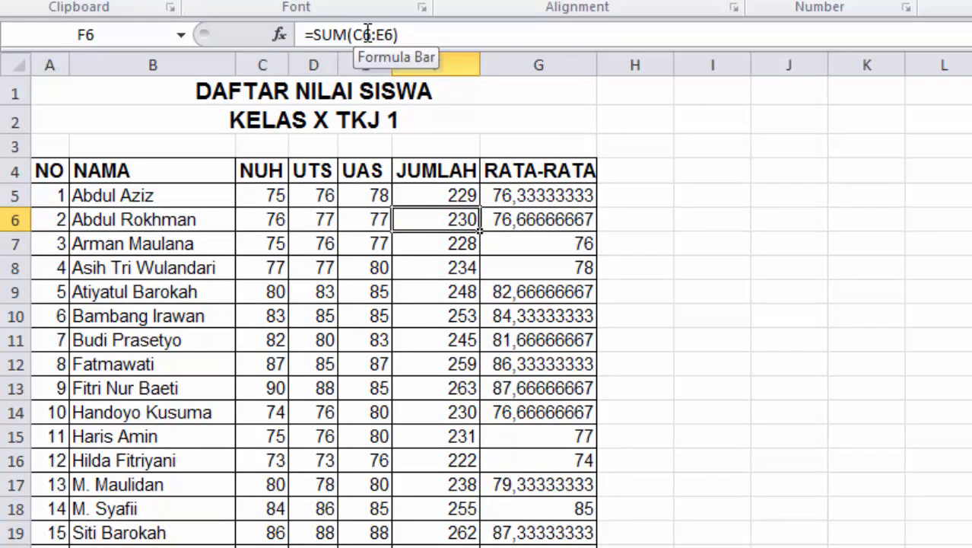
left_click(510, 219)
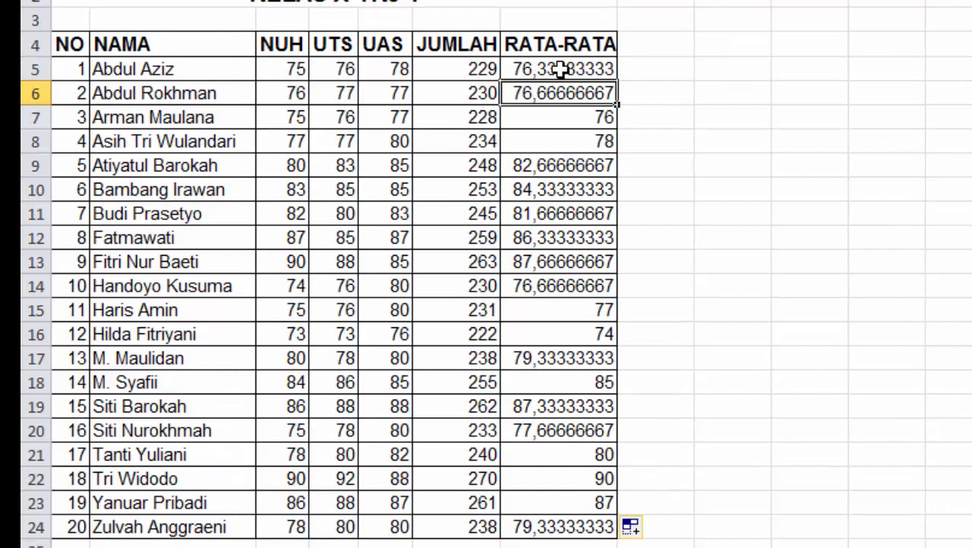
left_click_drag(560, 68, 549, 524)
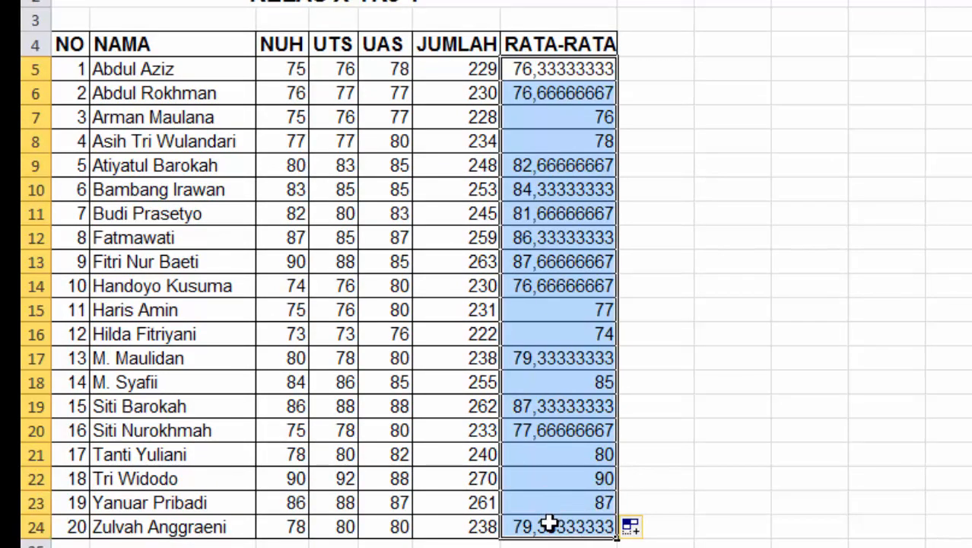
Format G5:G24 as Number with 2 decimal places, so the averages show 76,33 through 79,33
right_click(552, 71)
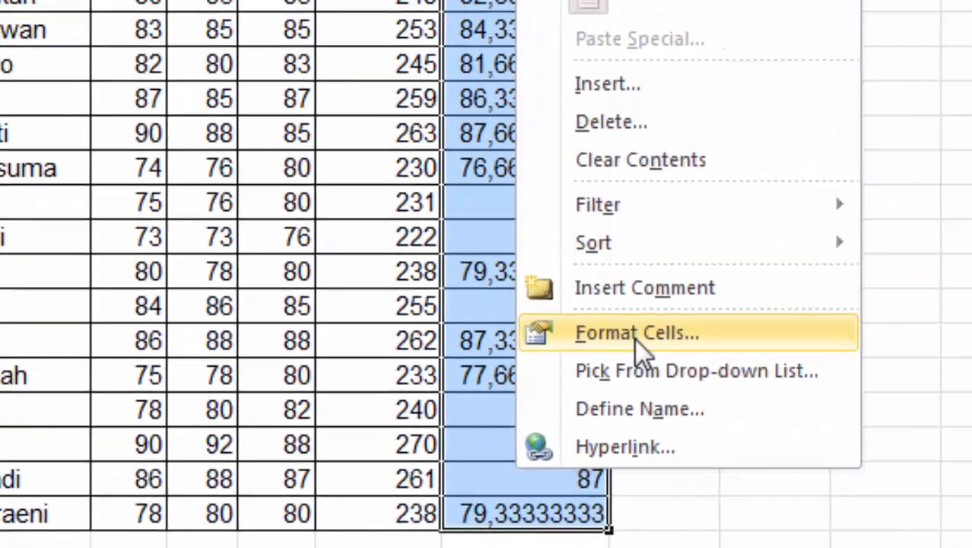
left_click(640, 402)
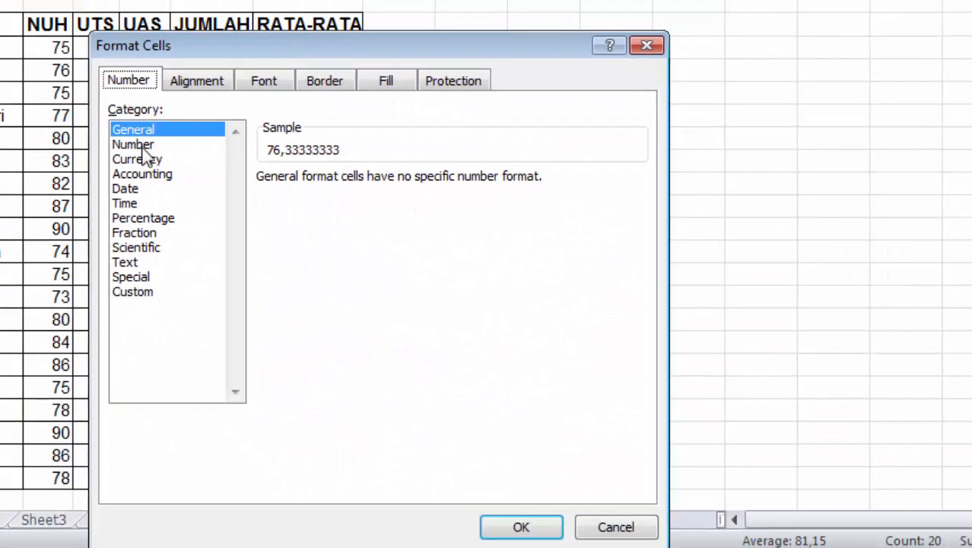
left_click(135, 144)
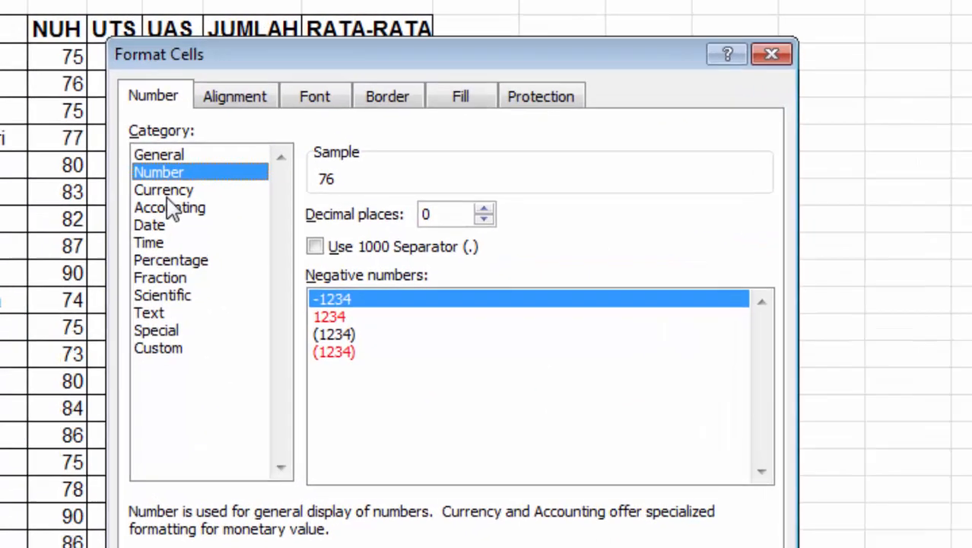
left_click(137, 159)
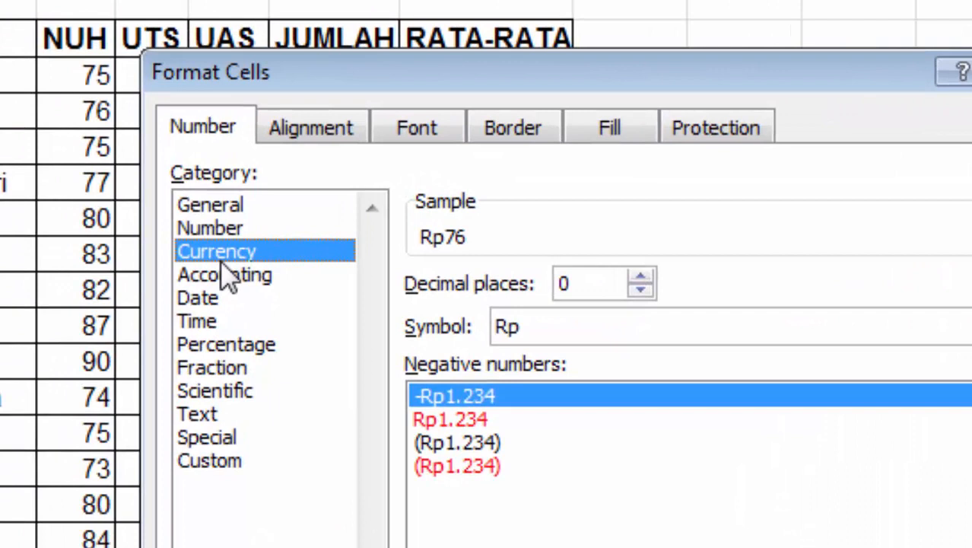
left_click(221, 232)
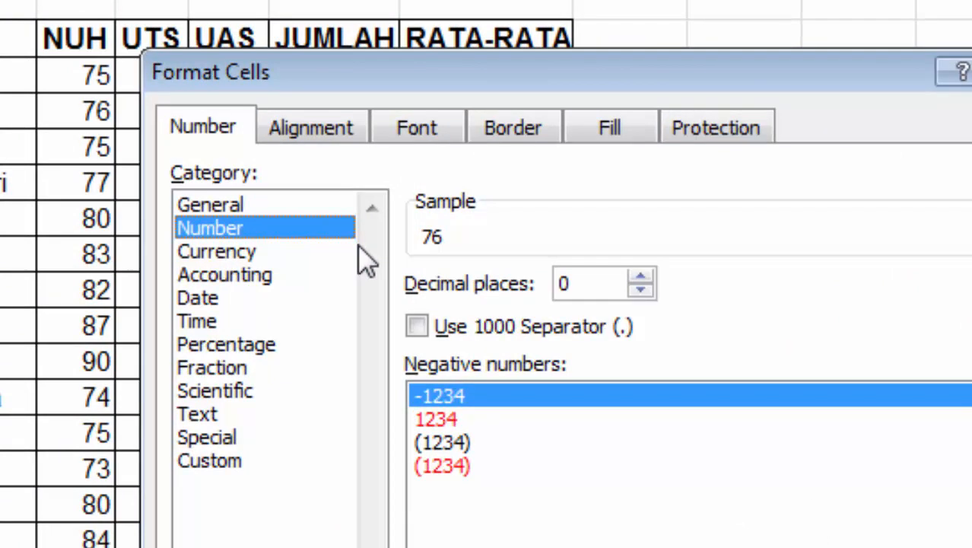
left_click(641, 277)
left_click(641, 277)
left_click(594, 281)
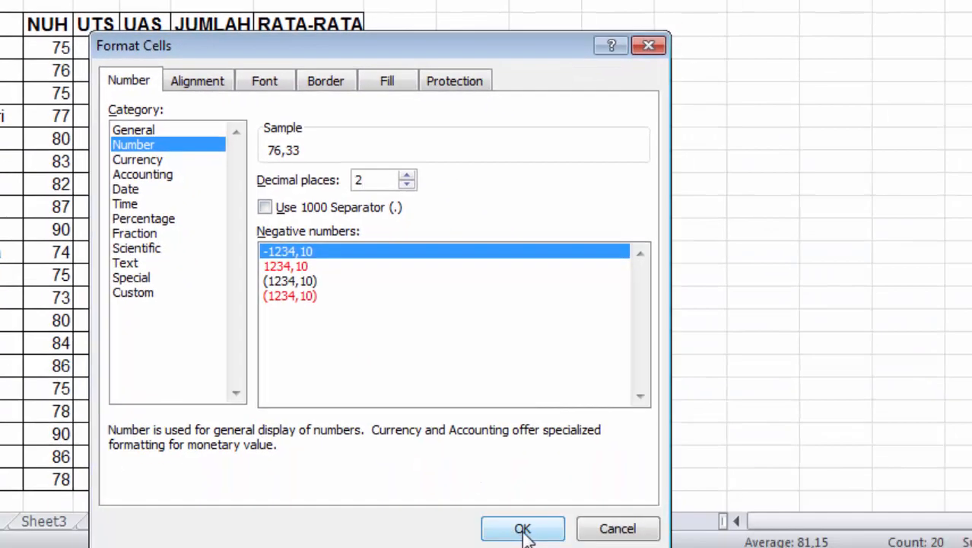
left_click(523, 530)
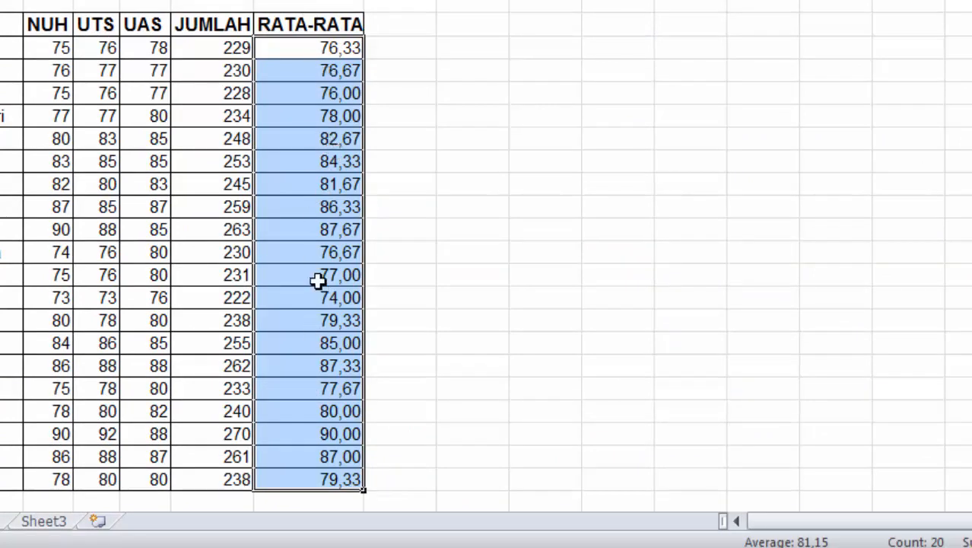
left_click(346, 275)
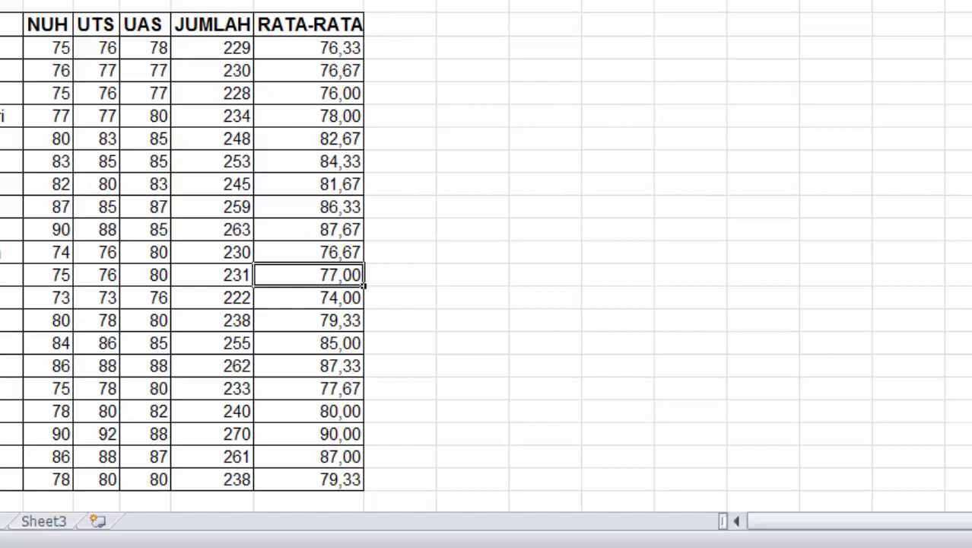
Merge A25 through F25 into a single cell and set its font to Arial
scroll(445, 457, "down", 2)
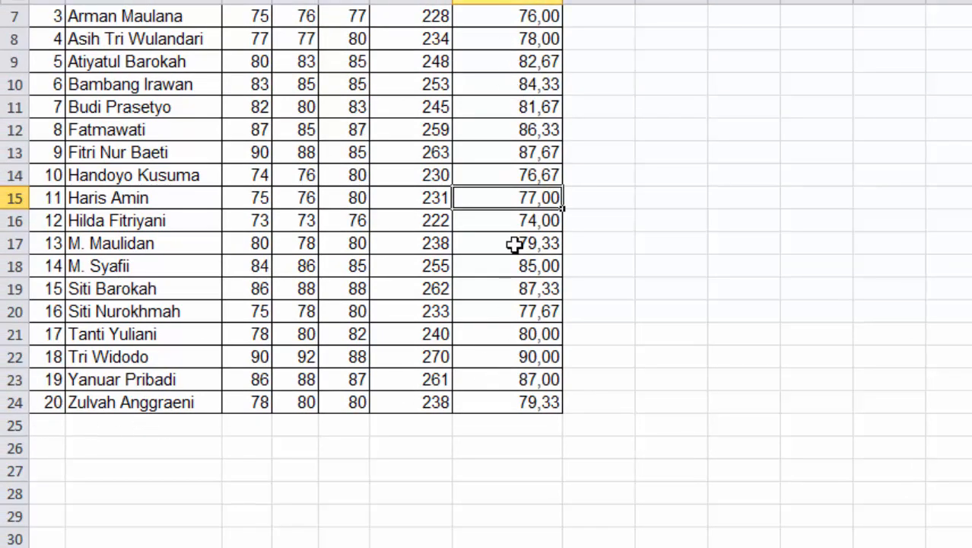
left_click_drag(43, 430, 397, 430)
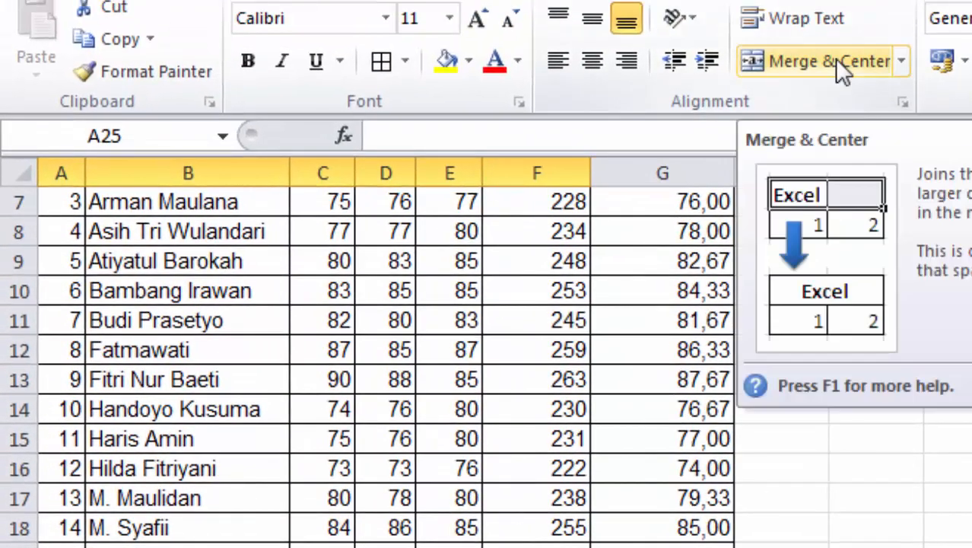
left_click(900, 62)
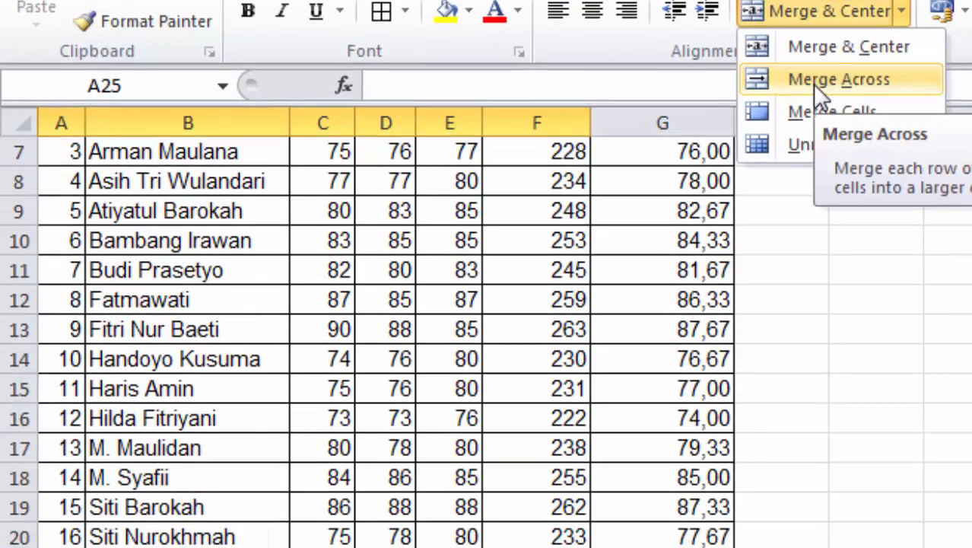
left_click(818, 131)
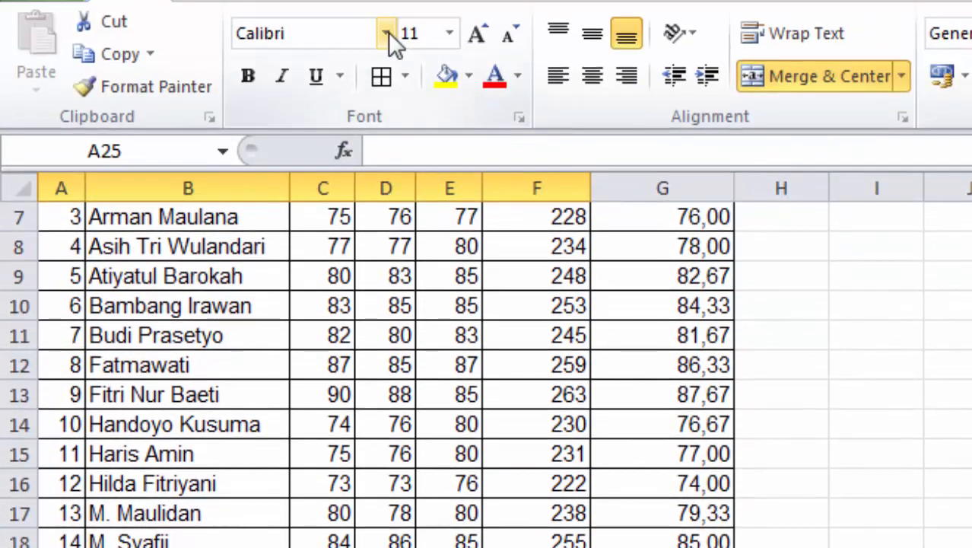
left_click(388, 32)
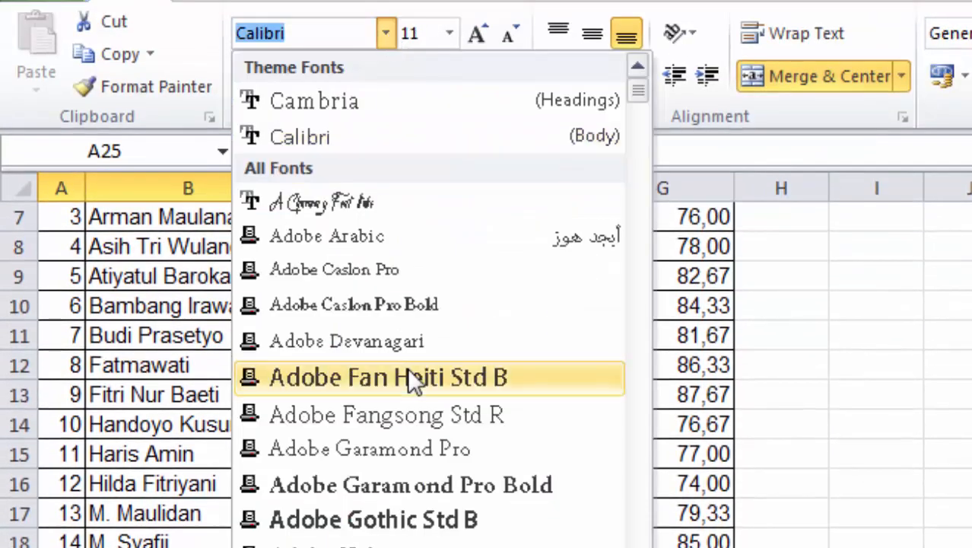
type("Arial")
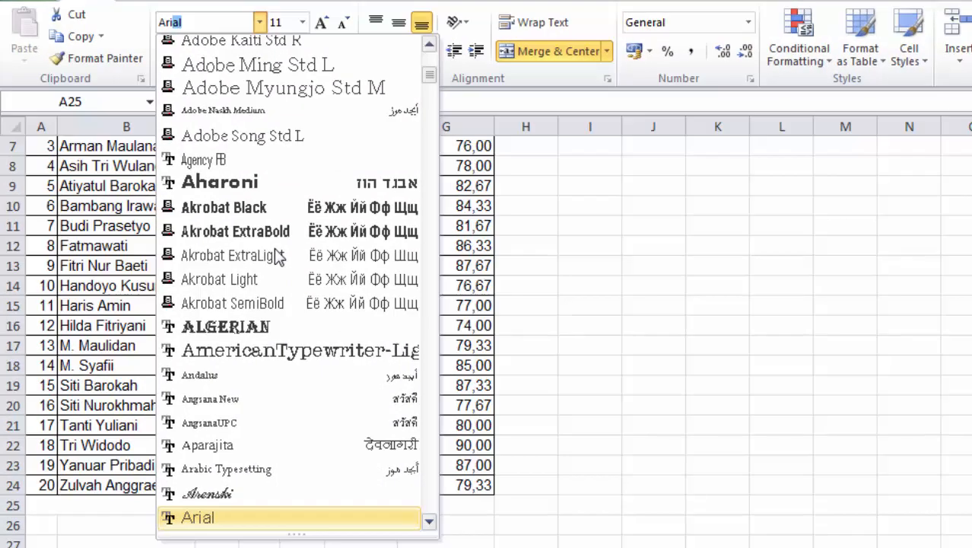
left_click(220, 519)
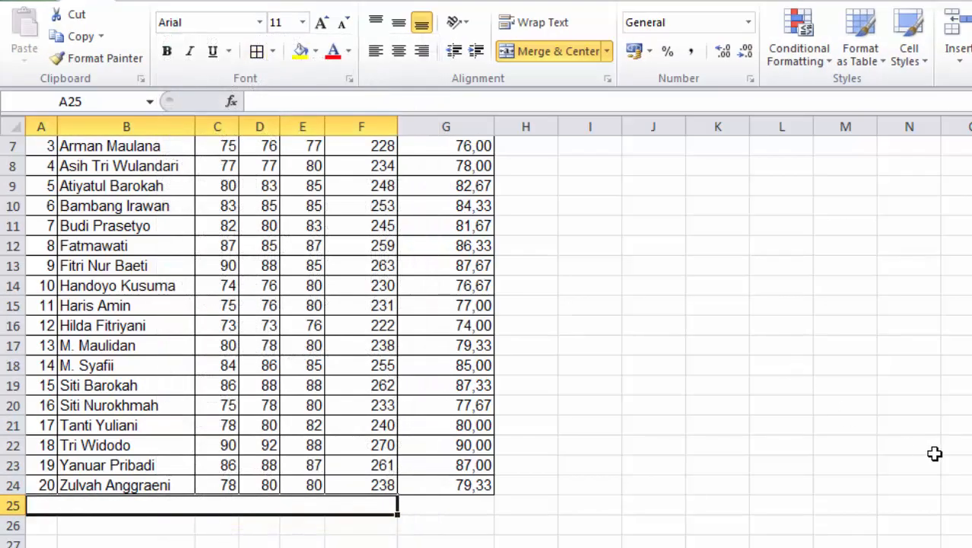
Enter the label 'Nilai Rata-rata' in the merged cell and start selecting row 26
type("n")
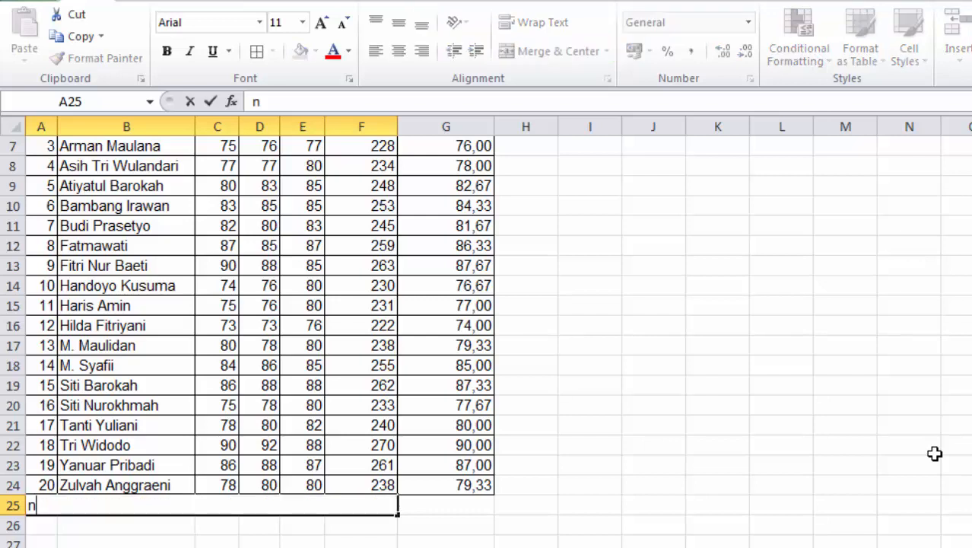
type("ila")
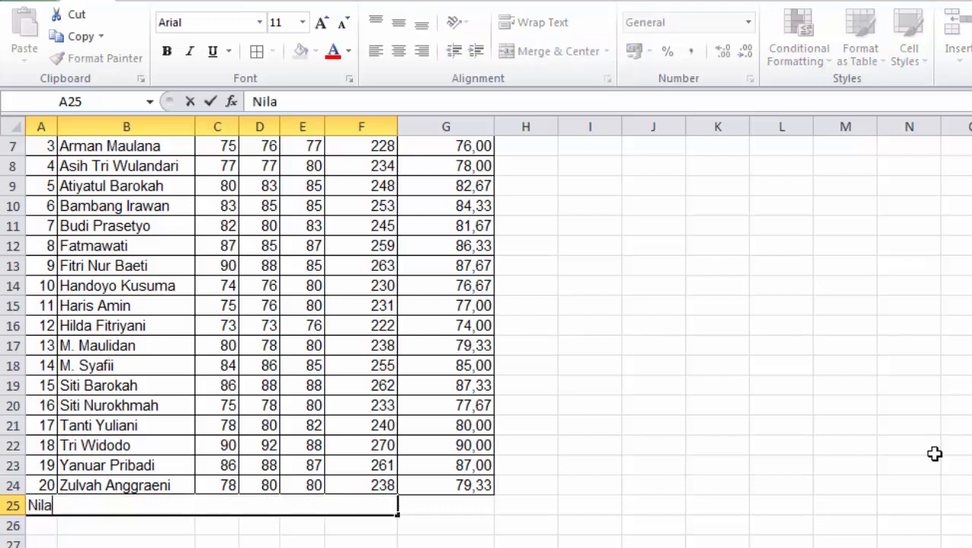
type("i Rata-rata")
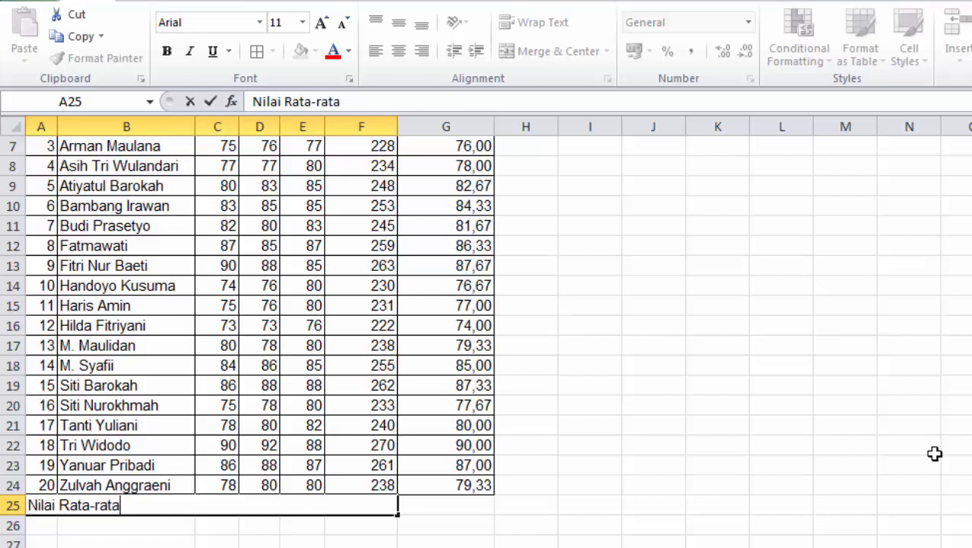
key("Return")
key("shift+Right")
key("shift+Right")
key("shift+Right")
key("shift+Right")
key("shift+Right")
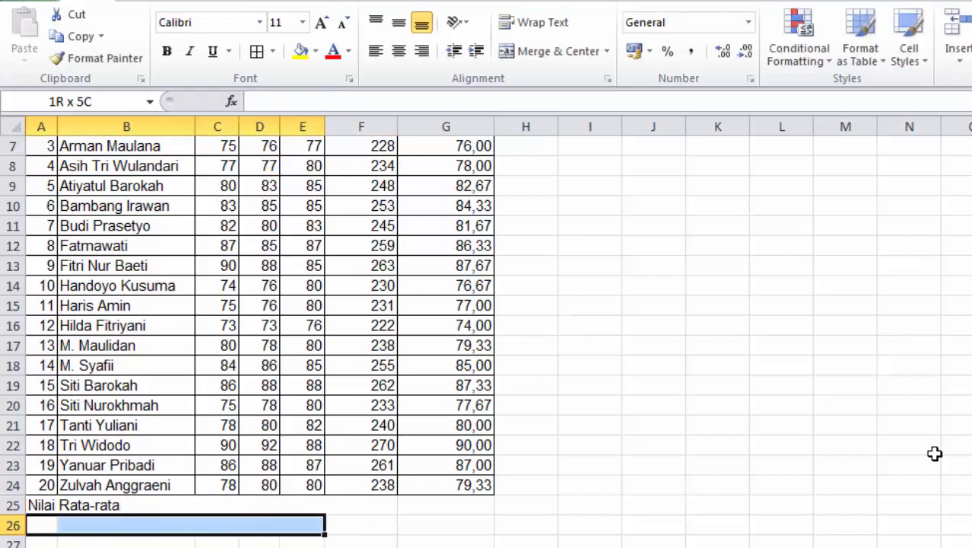
Merge row 26 across A to F and label it 'Nilai Tertinggi'
left_click(608, 52)
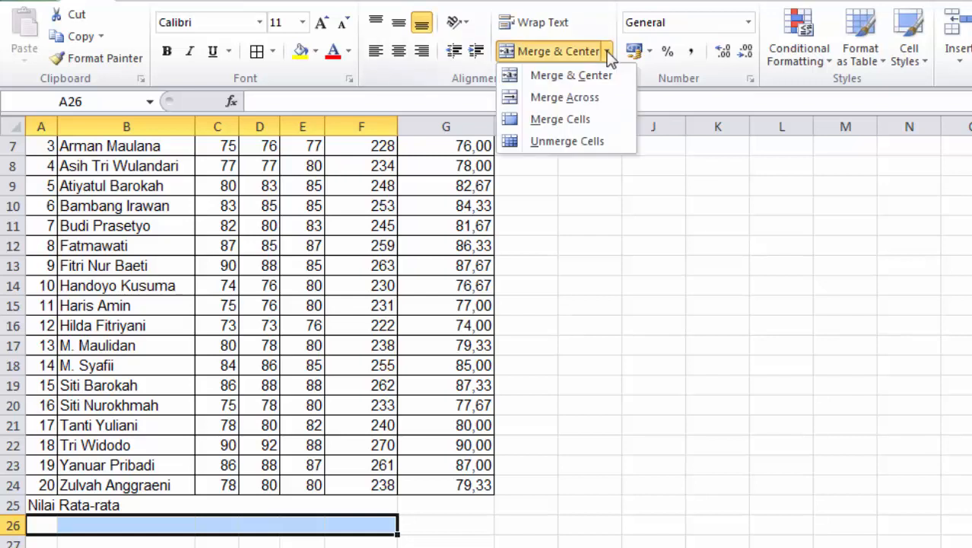
left_click(588, 99)
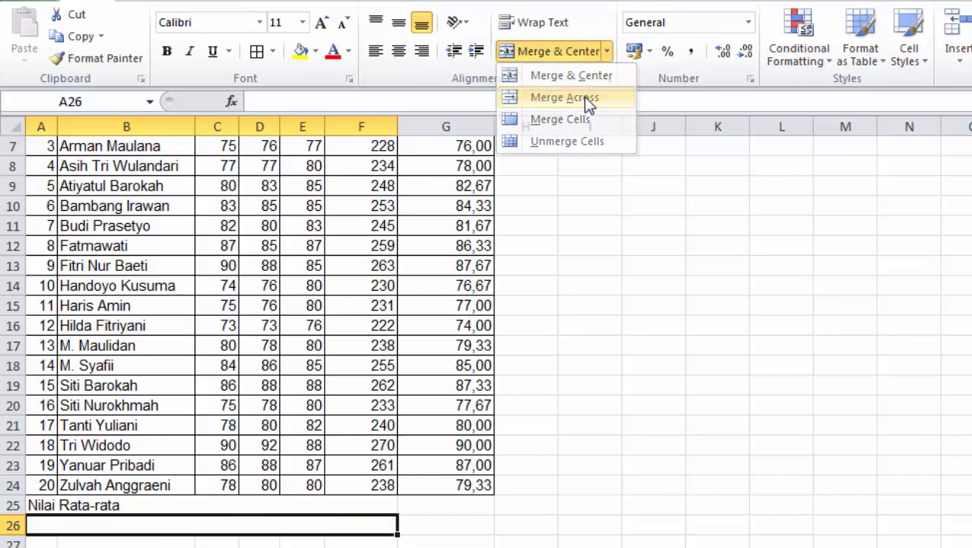
type("N")
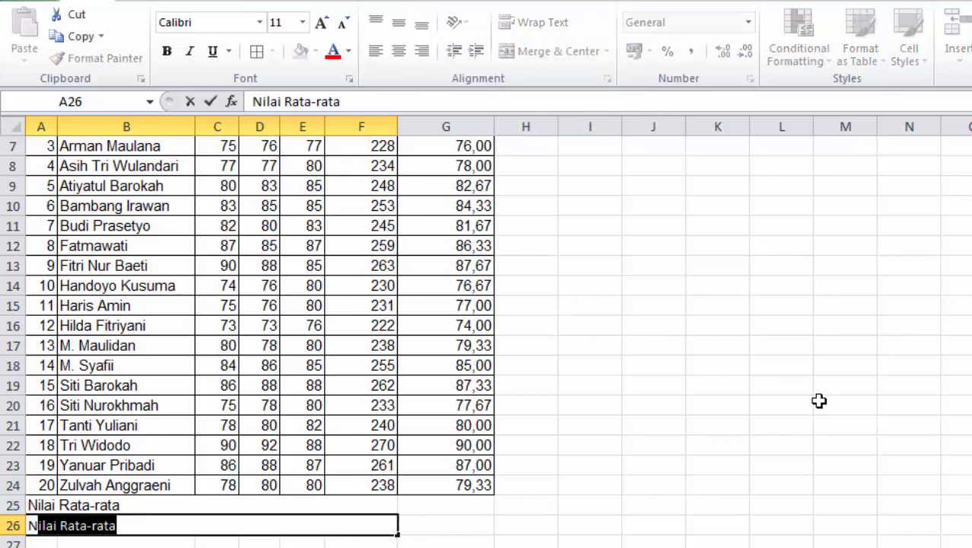
type("ilai Tert")
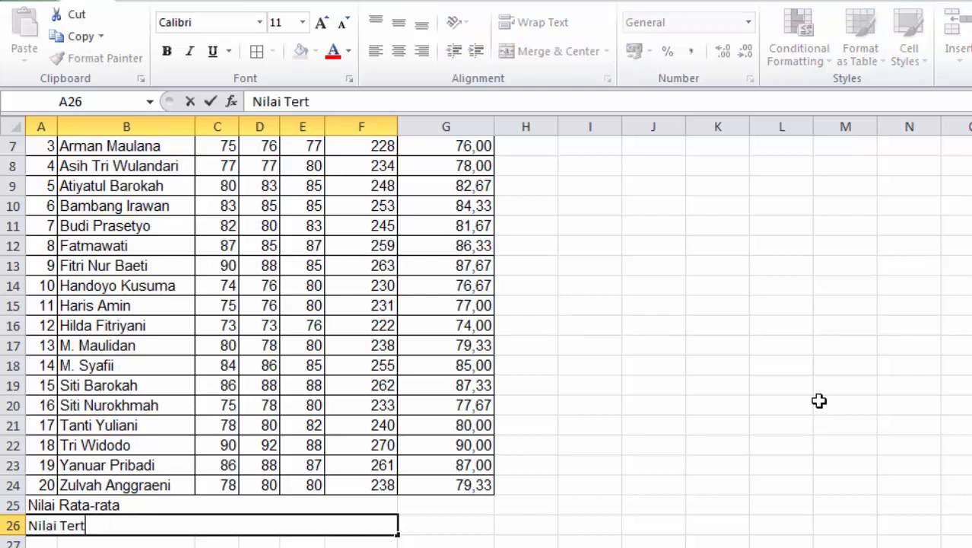
type("inggi")
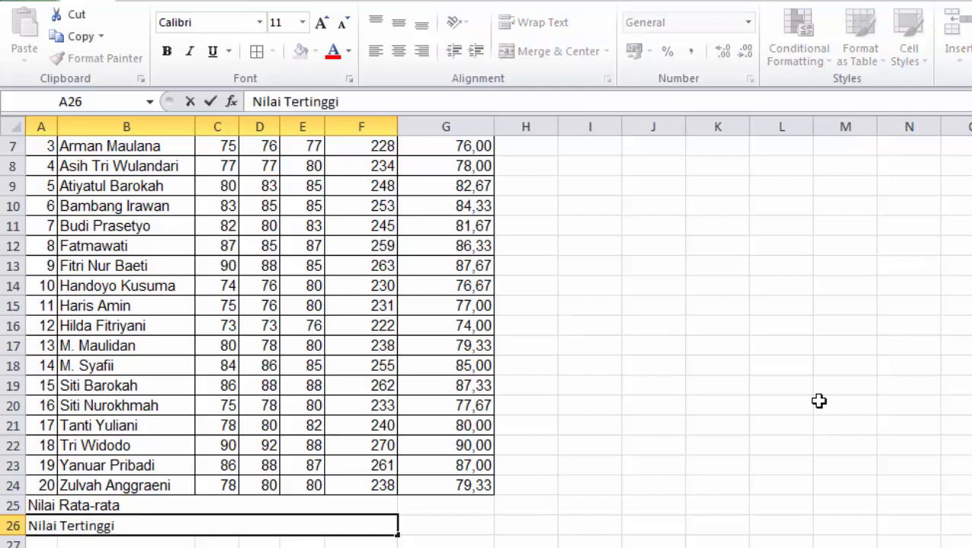
key("Return")
Merge row 27 across A to F and label it 'Nilai Terrendah'
key("shift+Right")
key("shift+Right")
key("shift+Right")
key("shift+Right")
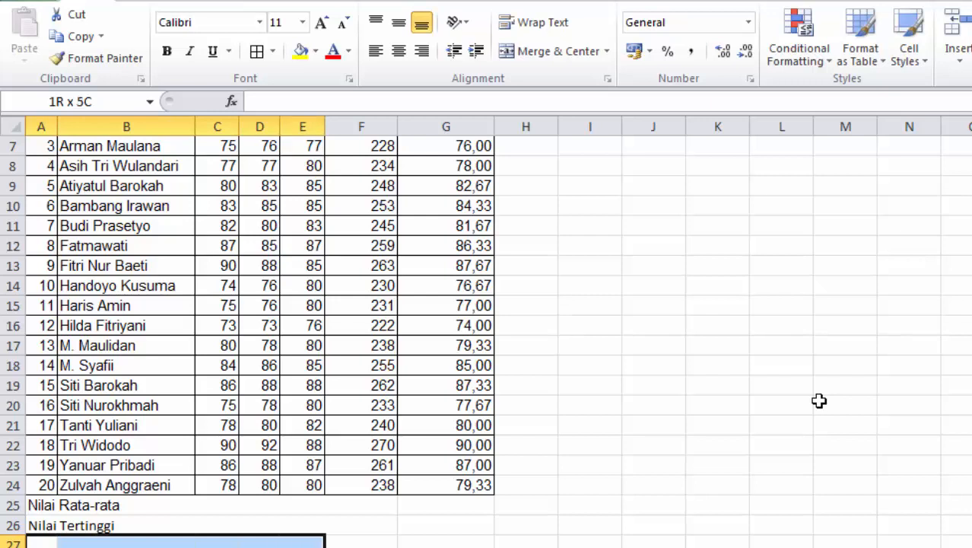
key("shift+Right")
left_click(608, 51)
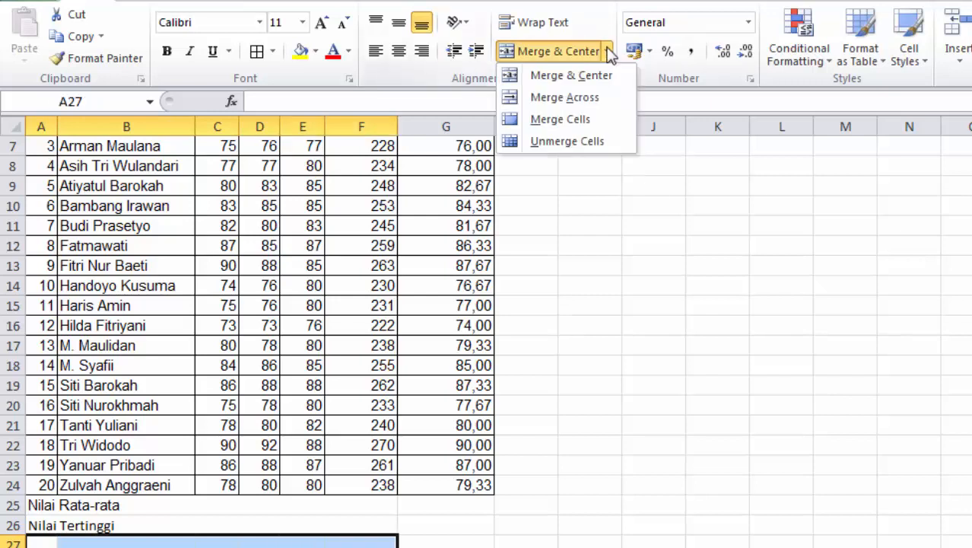
left_click(603, 96)
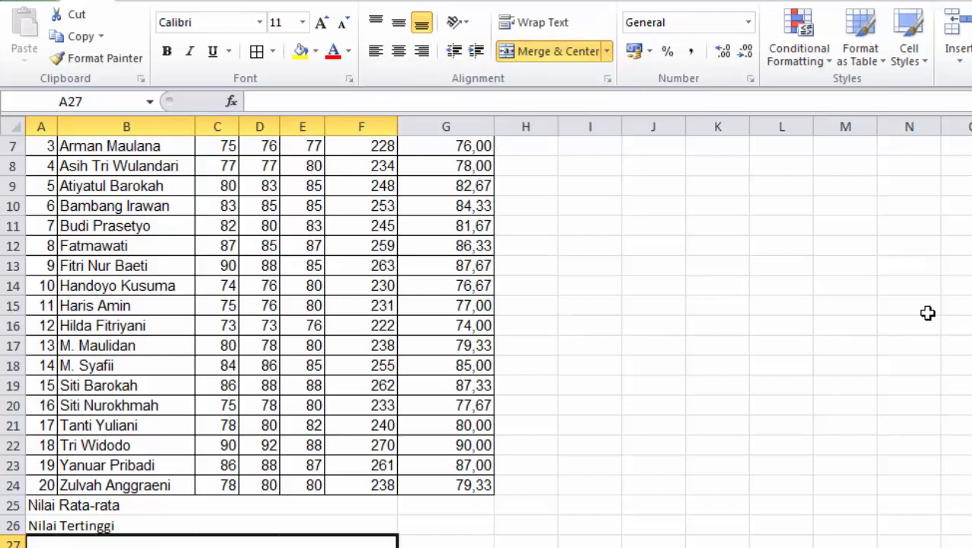
type("Nil")
type("ai Terr")
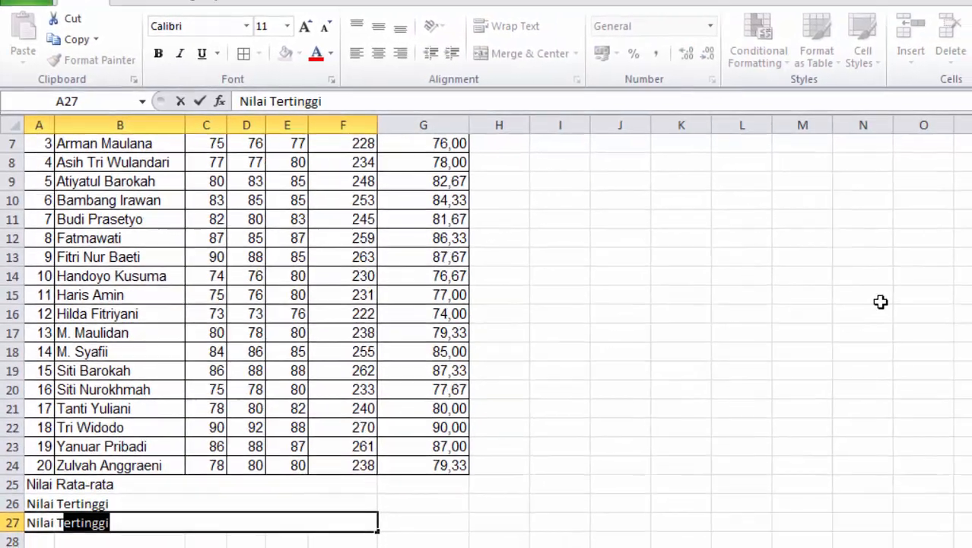
type("endah")
key("Up")
key("Up")
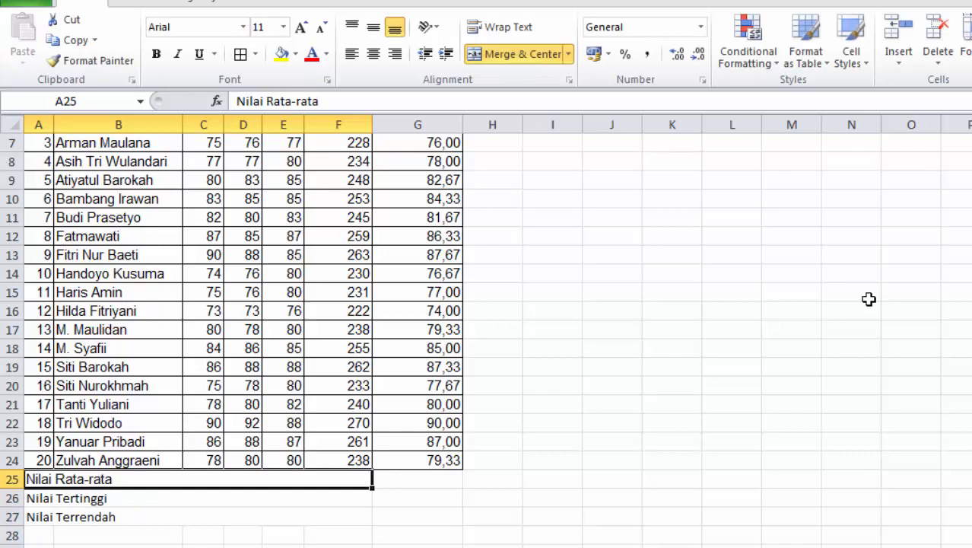
key("shift+Down")
key("shift+Down")
Set the summary rows to Arial and give A25:G27 all borders
left_click(243, 28)
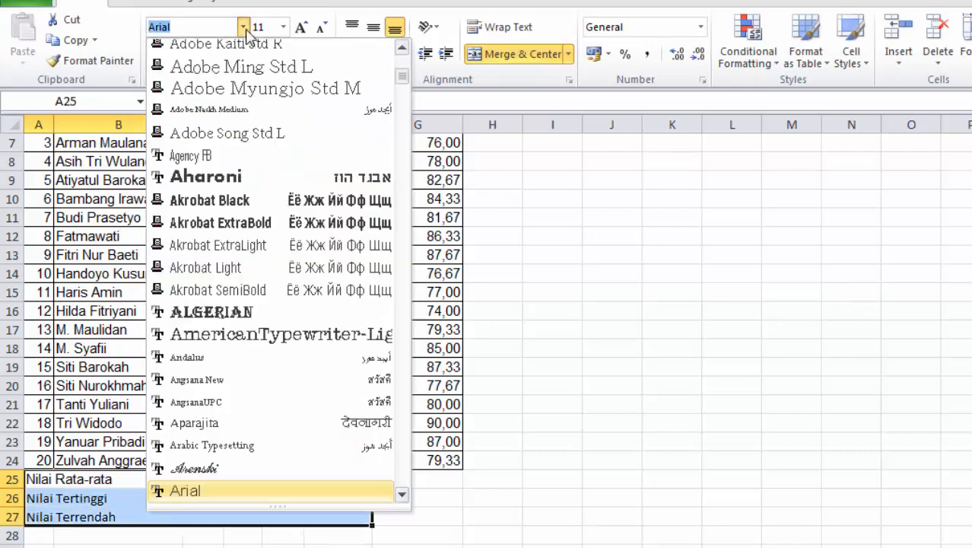
left_click(217, 493)
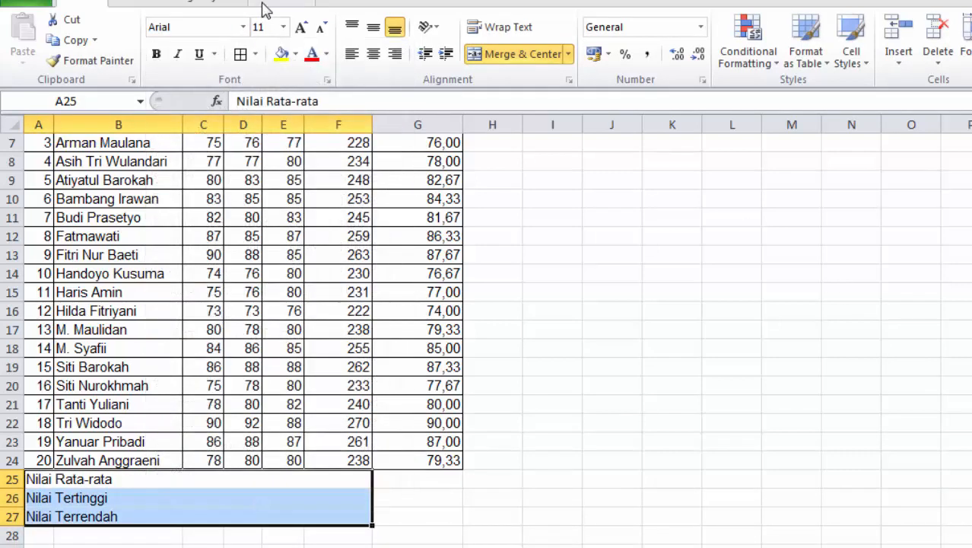
left_click(408, 478, "shift")
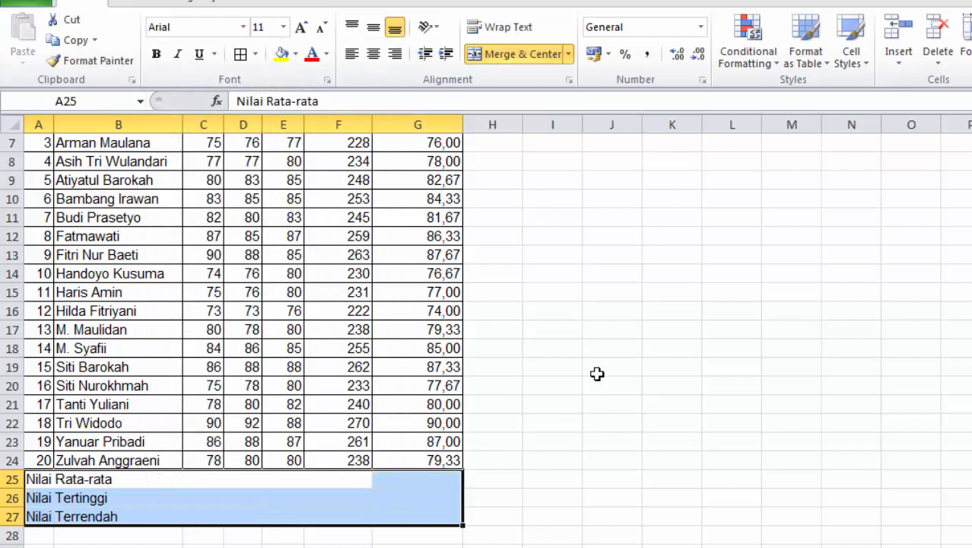
left_click(240, 59)
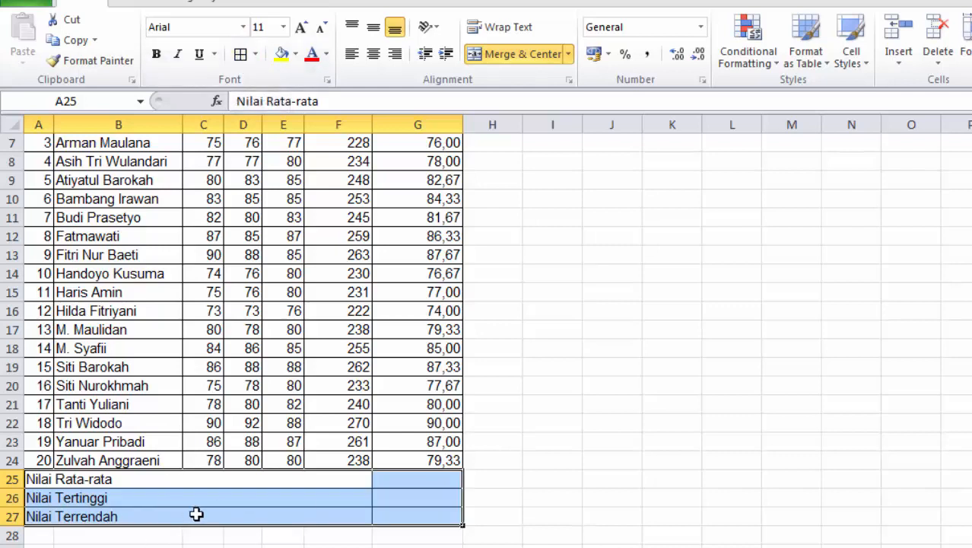
left_click(624, 478)
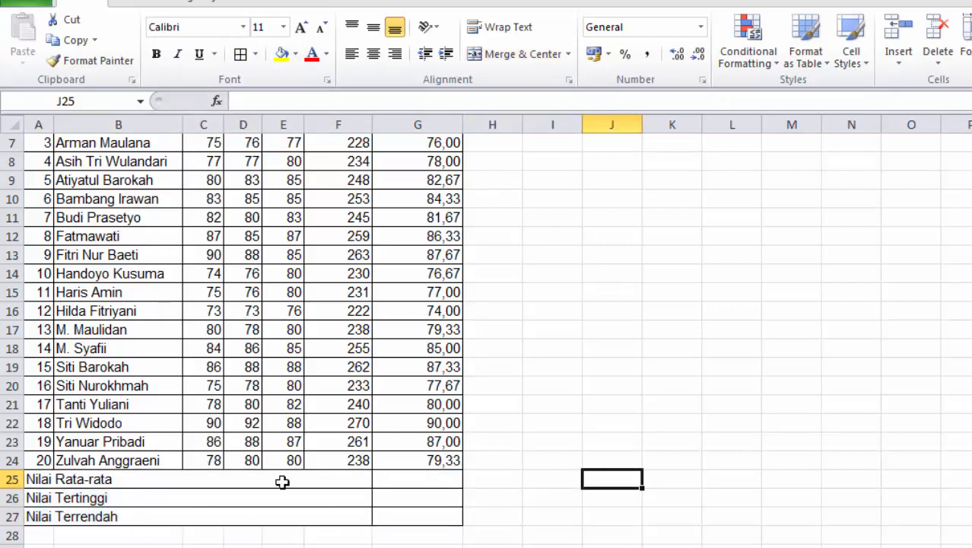
Make the summary labels in A25:G27 bold
left_click_drag(42, 479, 423, 513)
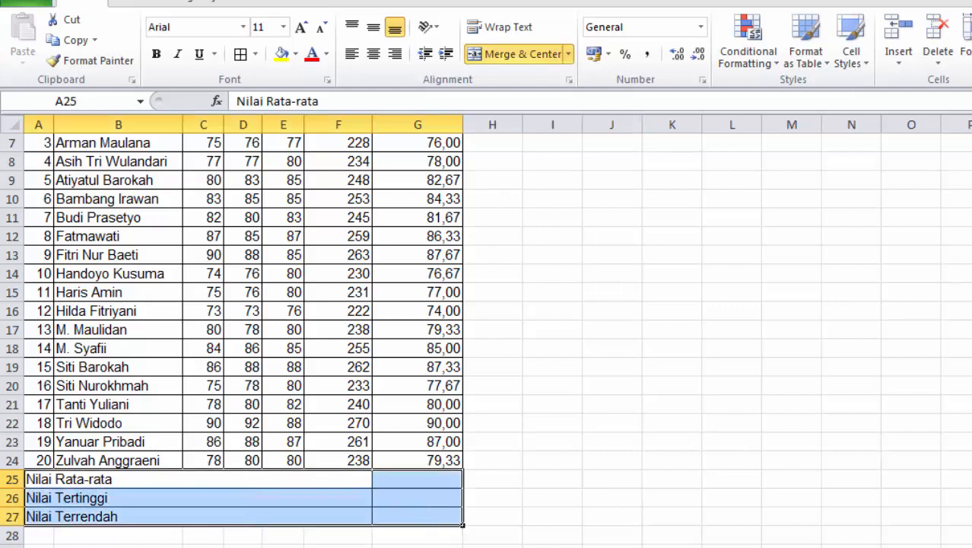
left_click(156, 54)
left_click(716, 405)
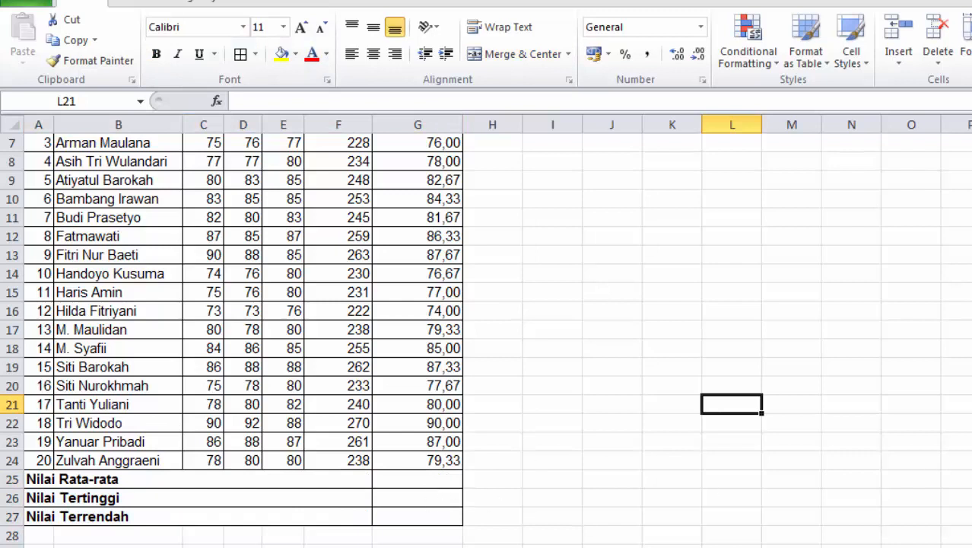
scroll(381, 342, "up", 2)
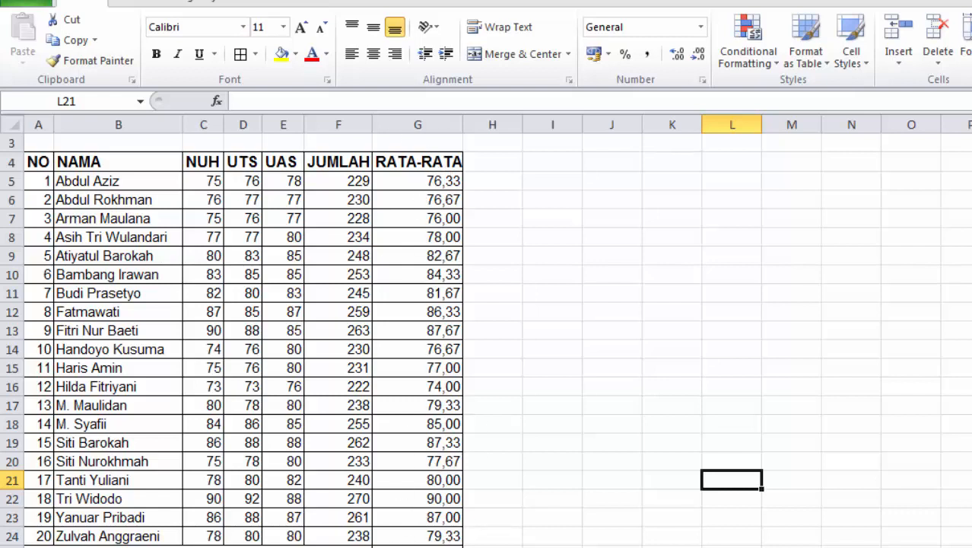
Enter =AVERAGE(G5:G24) in G25 to get the class average of 81,15
left_click(387, 543)
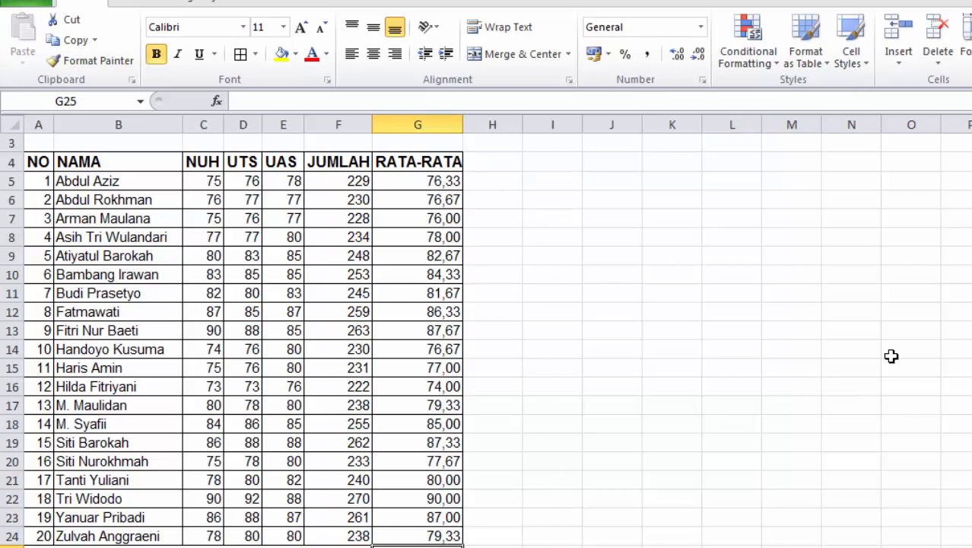
type("=av")
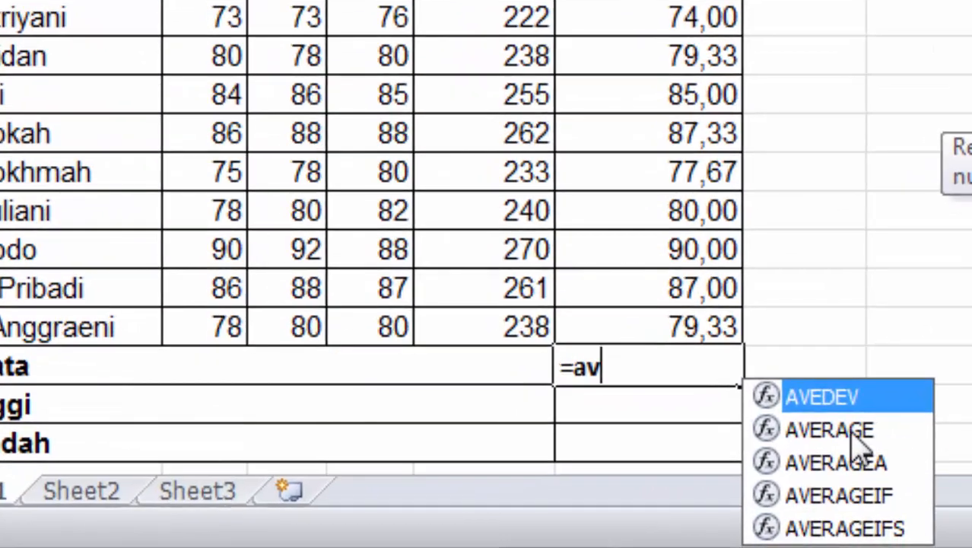
double_click(850, 430)
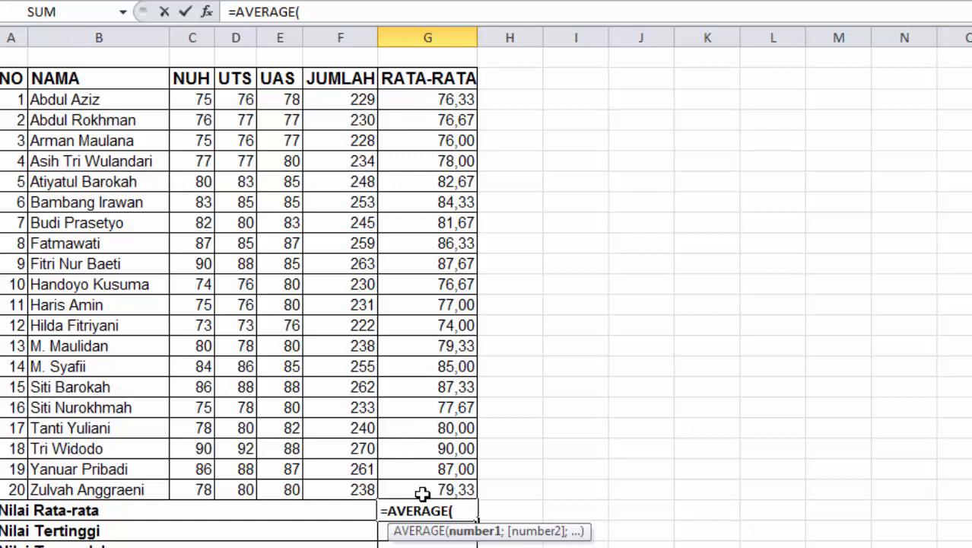
left_click_drag(426, 97, 414, 491)
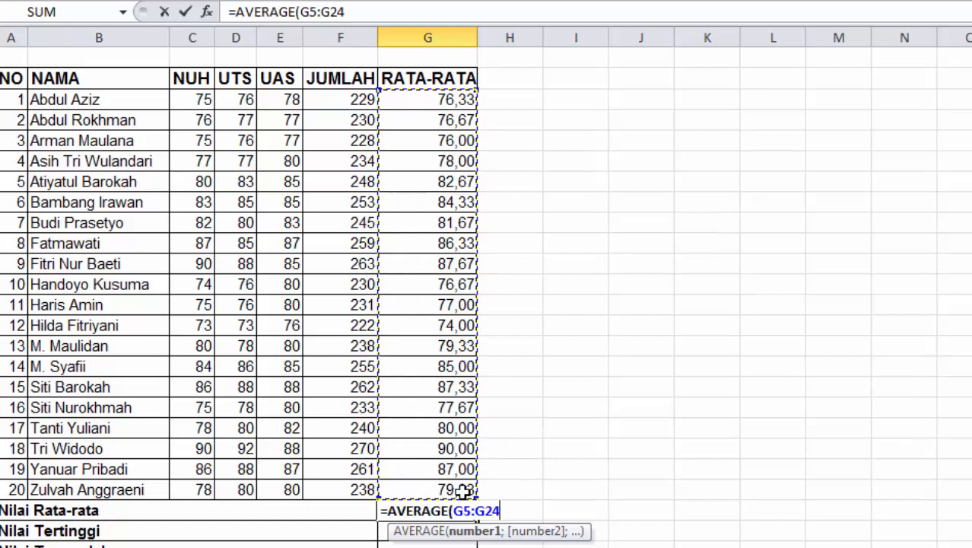
type(")")
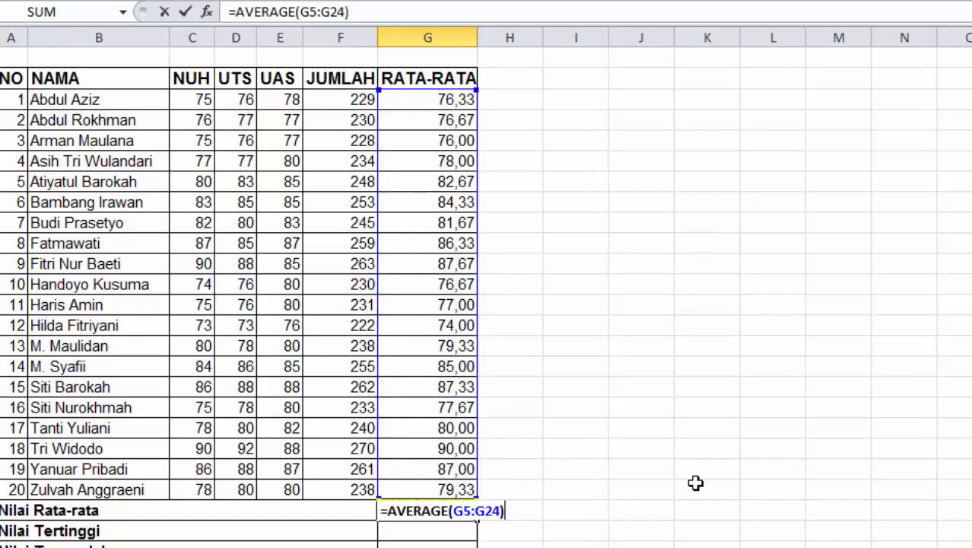
key("Return")
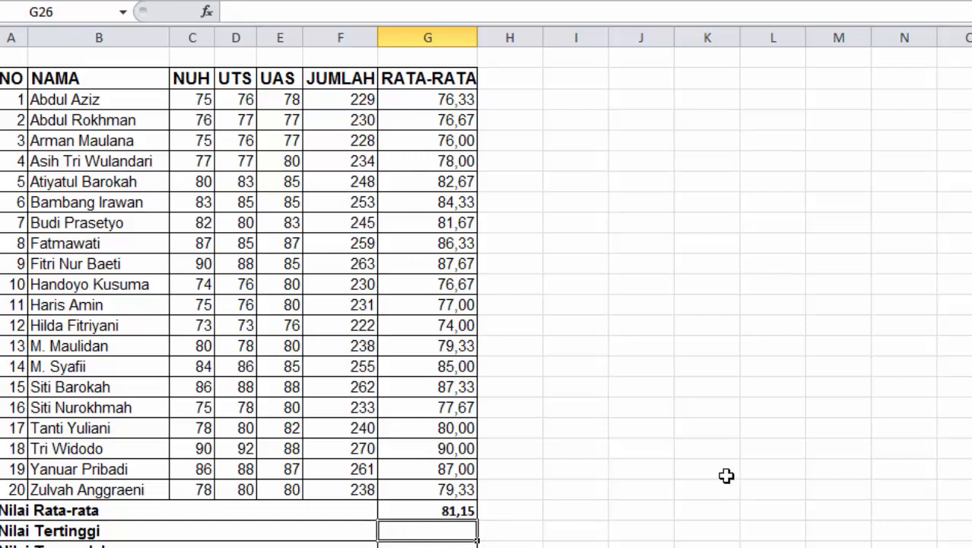
Enter =MAX(G5:G24) in the Nilai Tertinggi cell, giving 90,00
type("=")
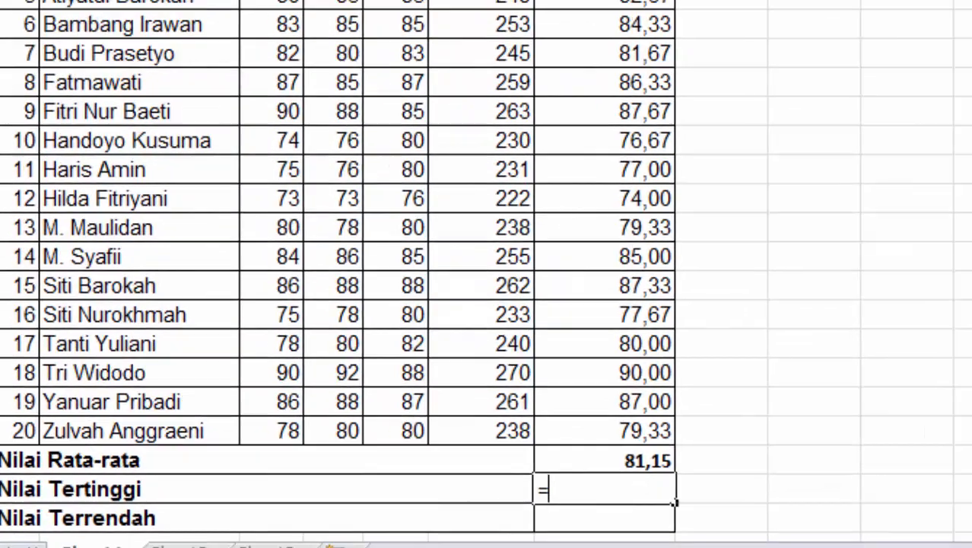
type("m")
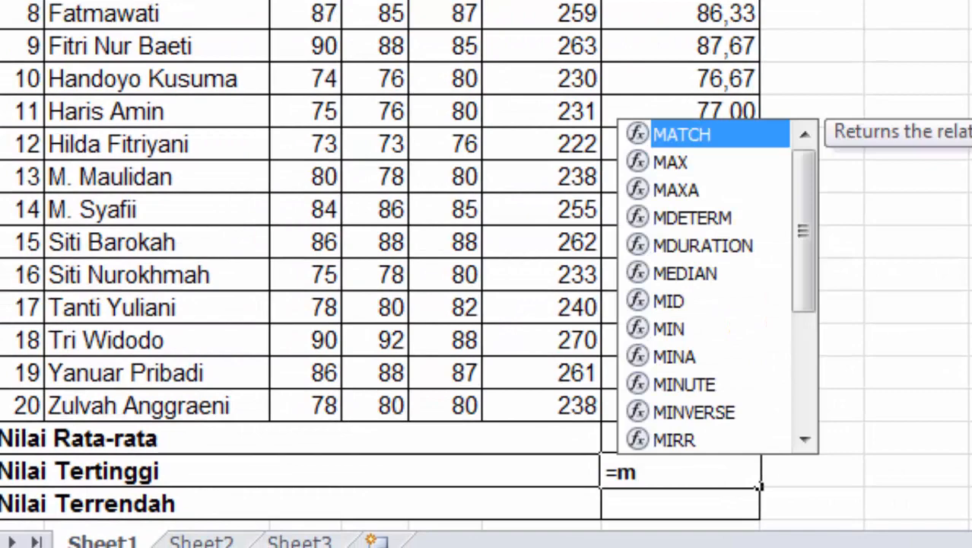
double_click(712, 169)
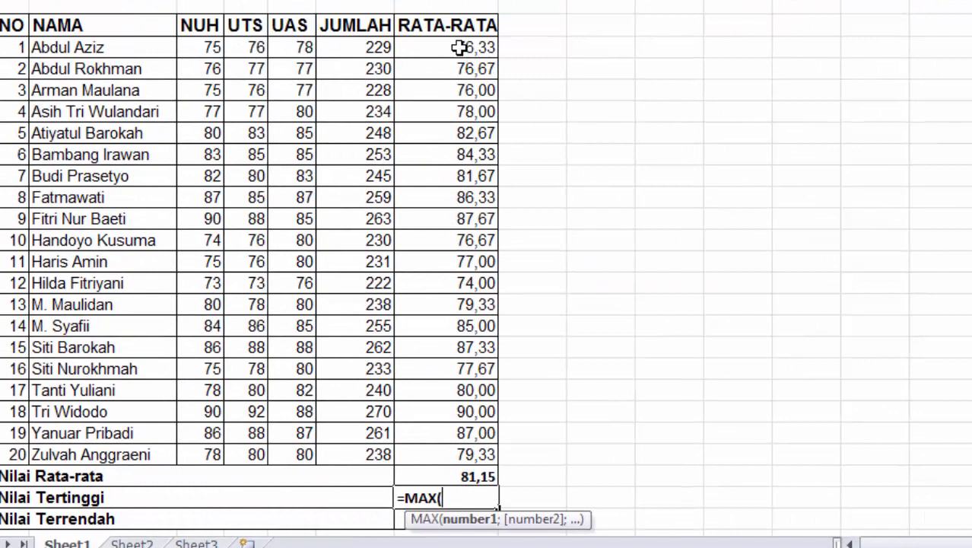
left_click_drag(459, 47, 444, 454)
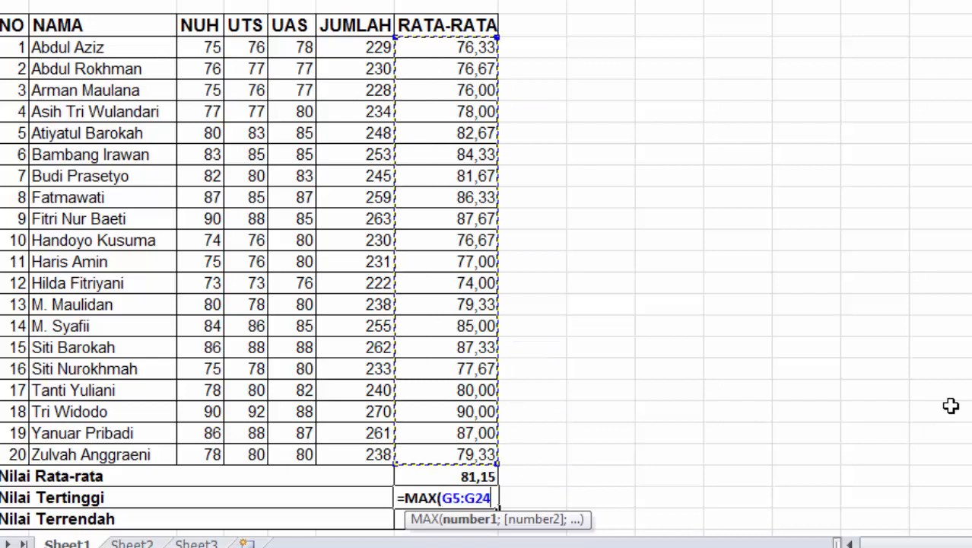
type(")")
key("Return")
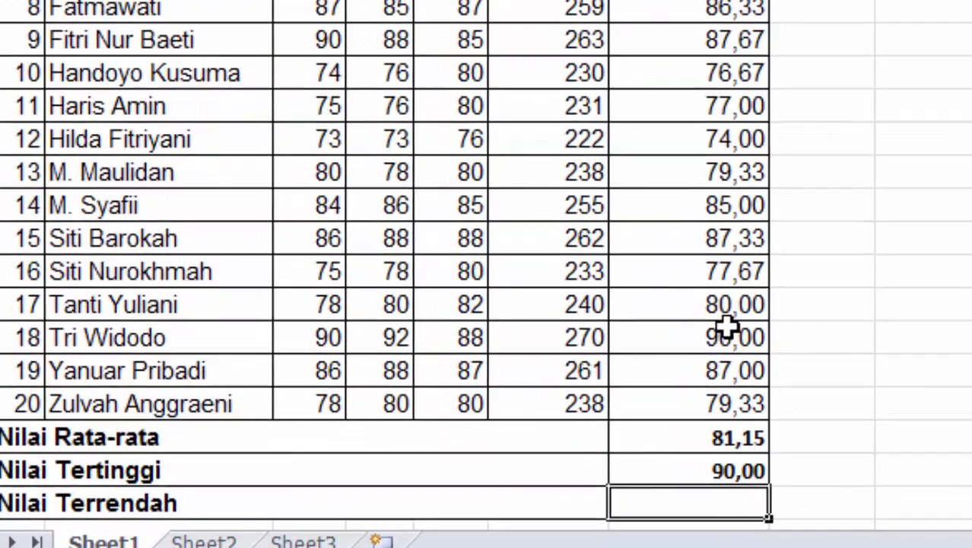
Enter =MIN(G5:G24) in the Nilai Terrendah cell for the lowest average
left_click(726, 328)
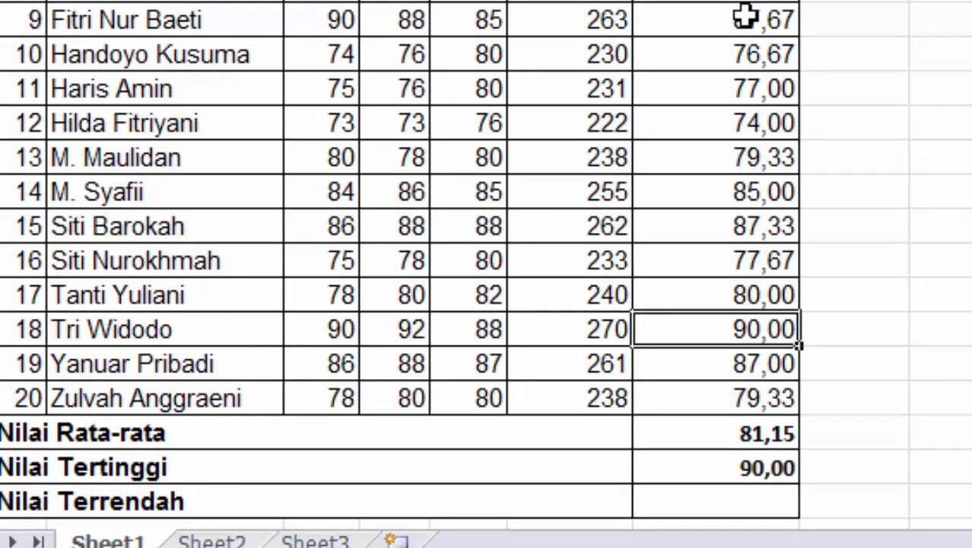
left_click(690, 502)
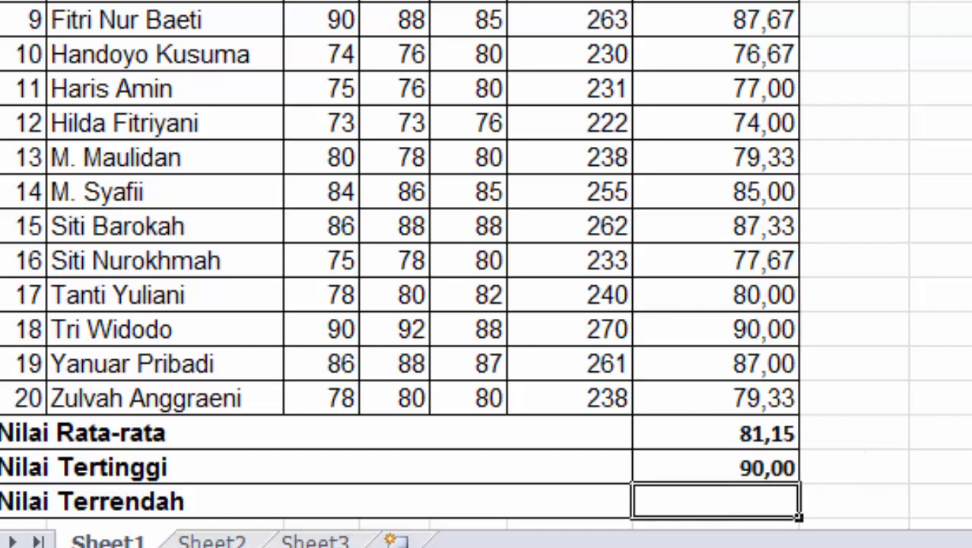
type("=m")
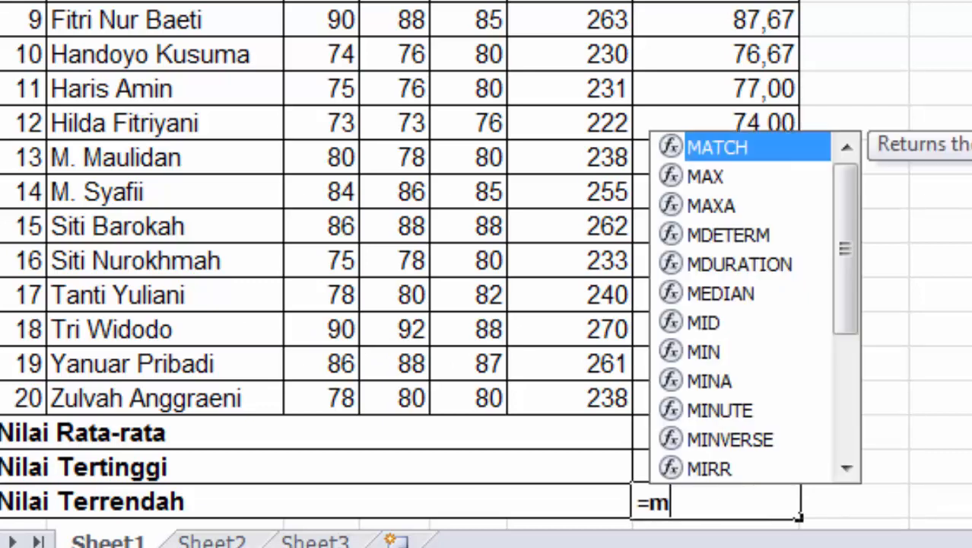
double_click(714, 350)
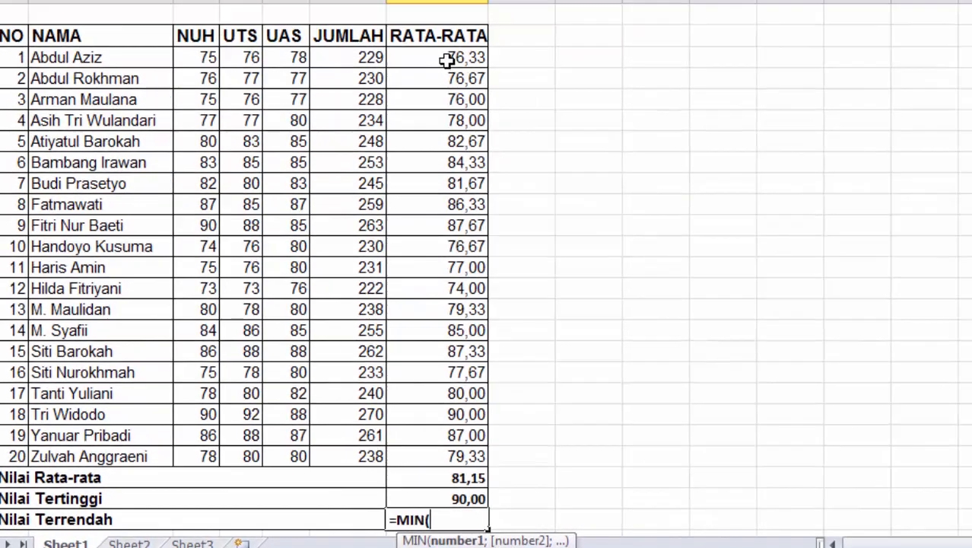
left_click_drag(445, 61, 439, 457)
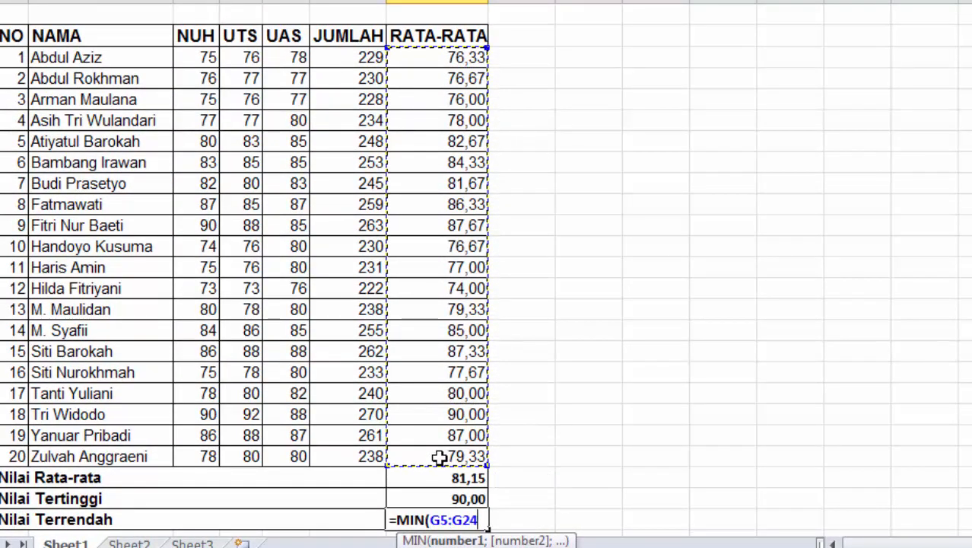
type(")")
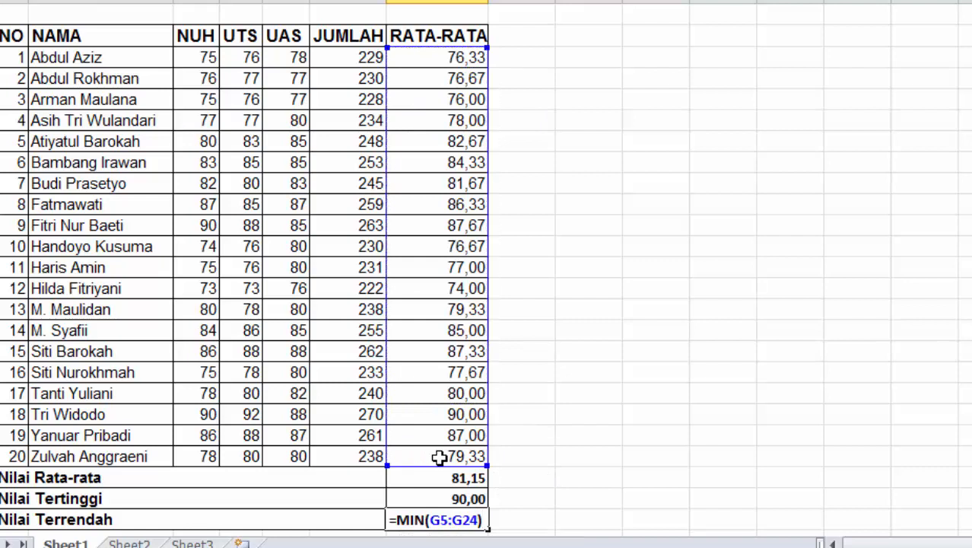
key("Return")
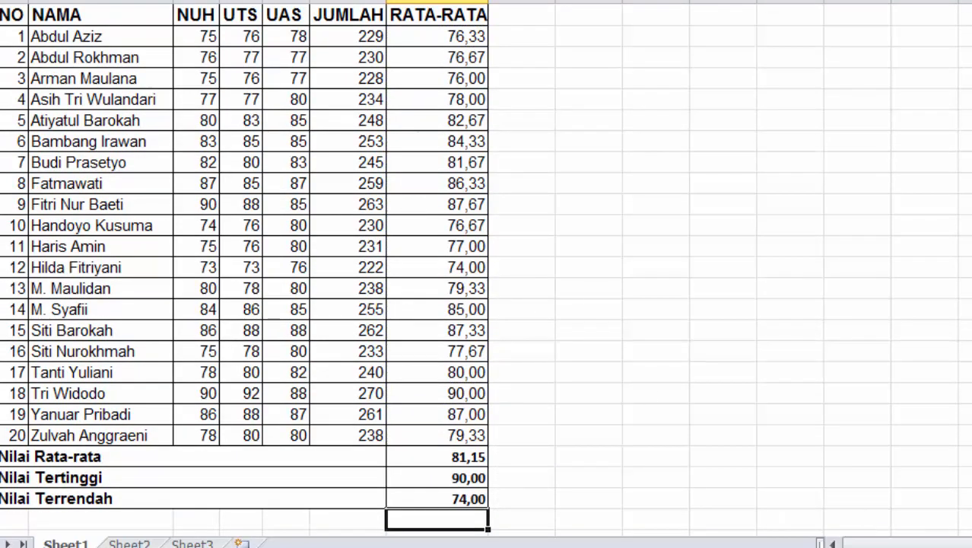
scroll(444, 270, "up", 2)
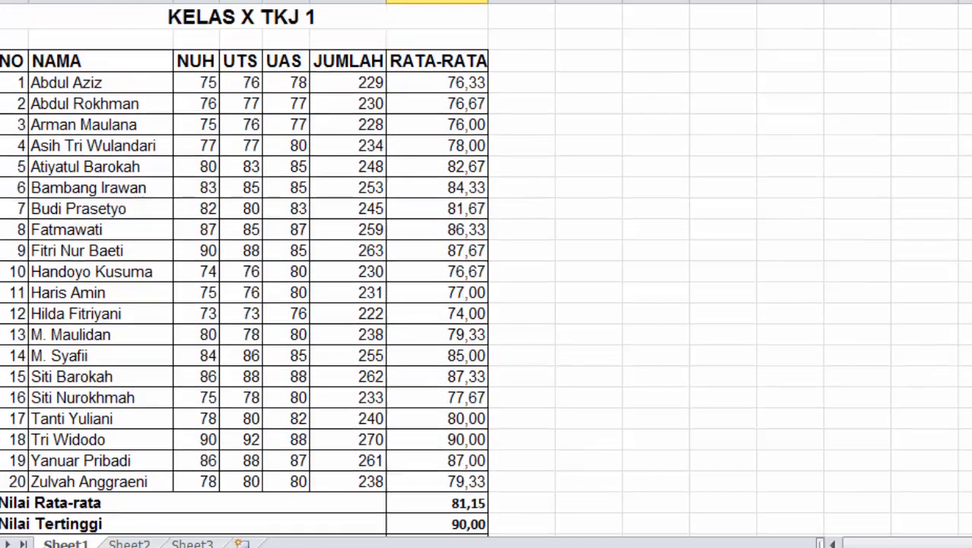
scroll(487, 274, "down", 1)
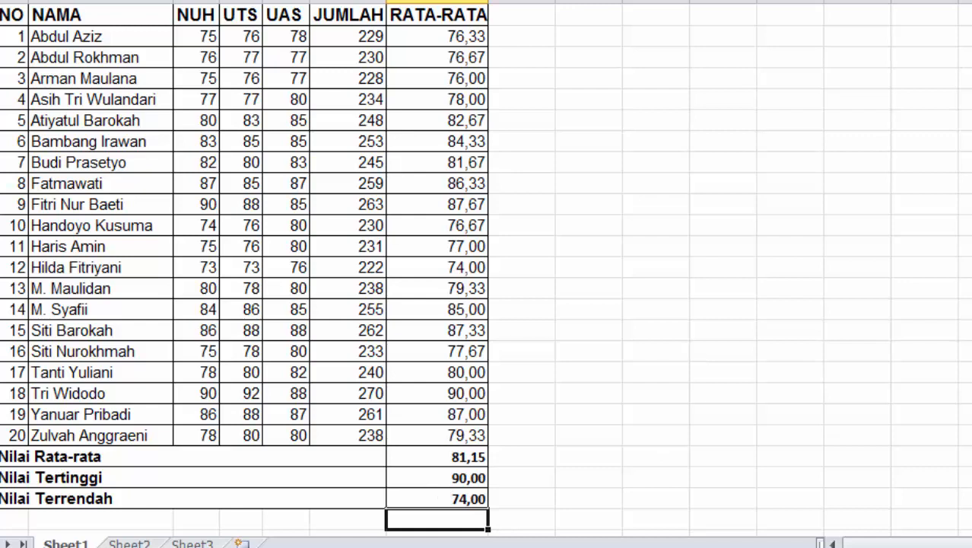
scroll(437, 274, "up", 1)
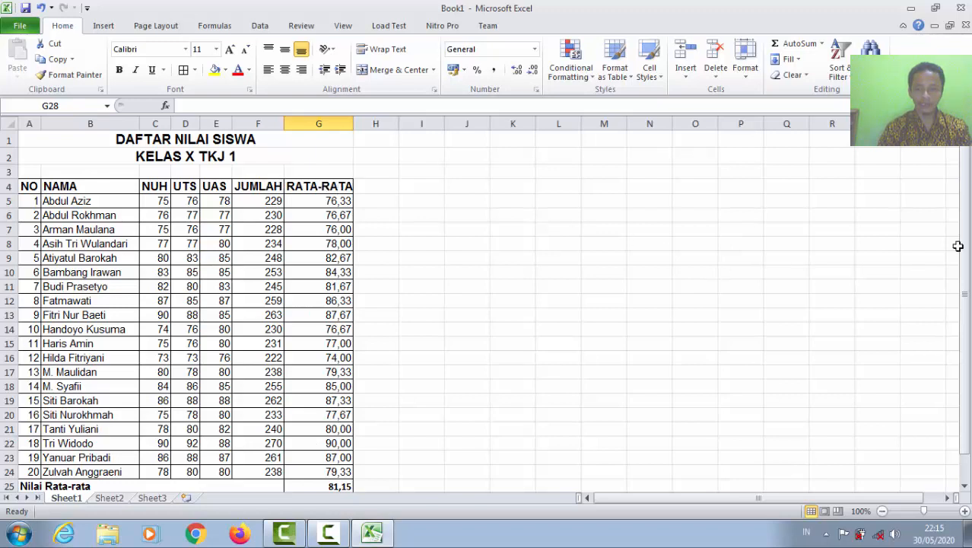
left_click_drag(966, 243, 966, 251)
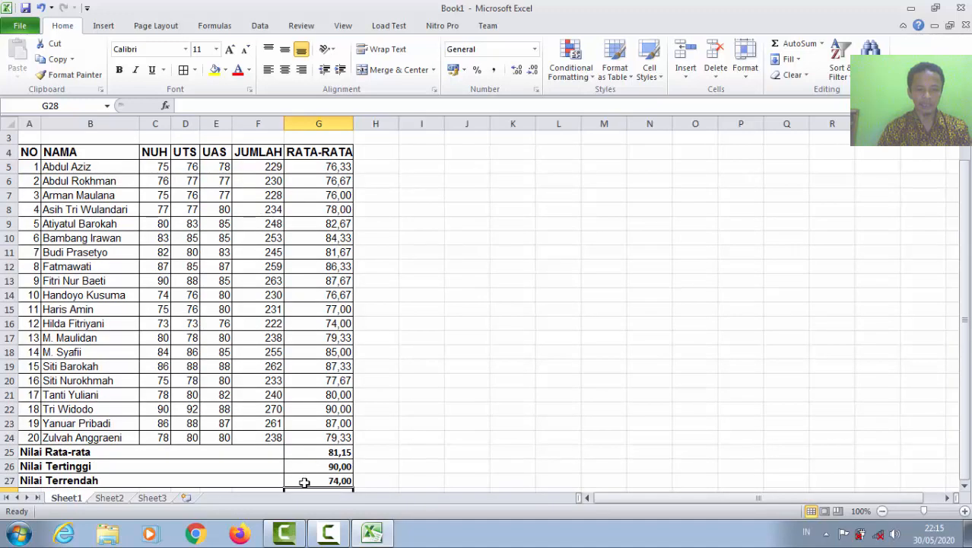
left_click_drag(963, 331, 963, 318)
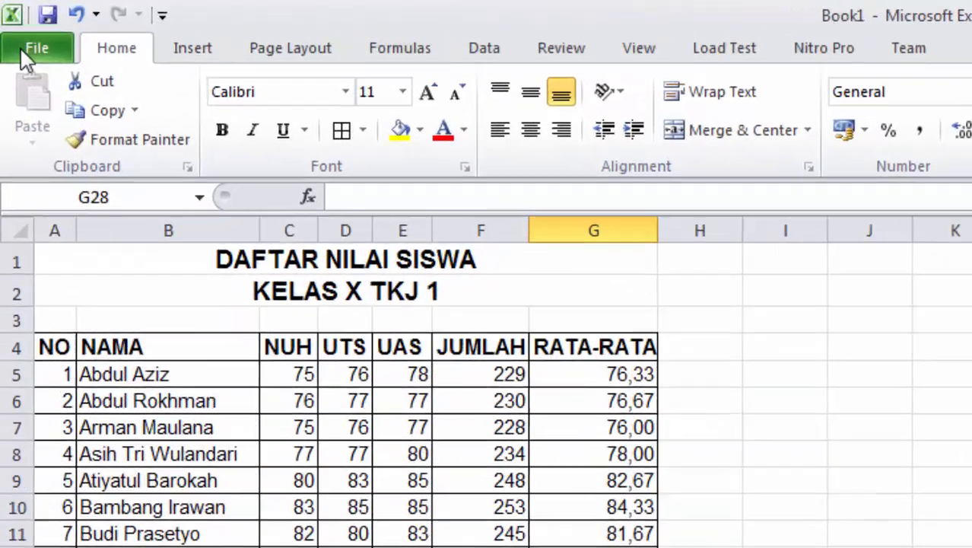
Save the workbook as 'Nilai Siswa' in the Documents library
left_click(12, 26)
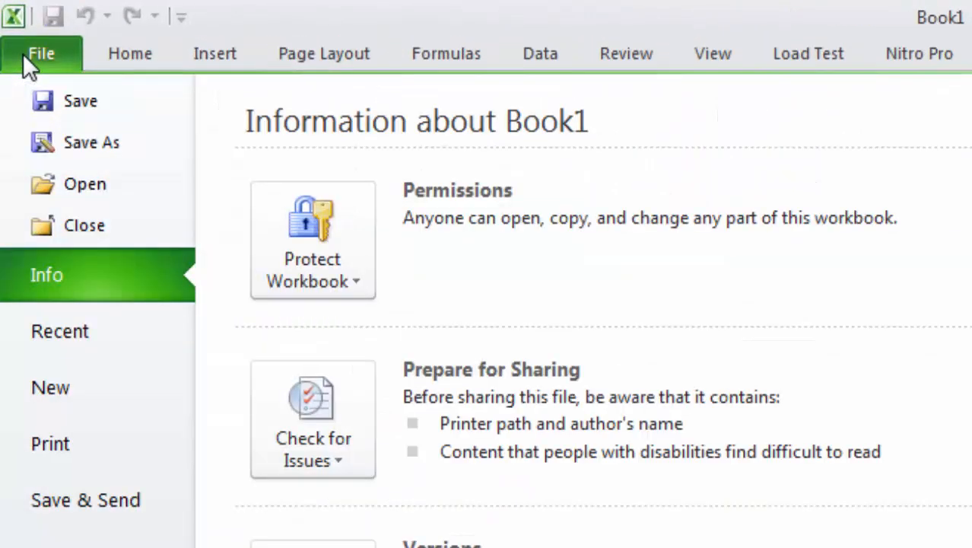
key("Escape")
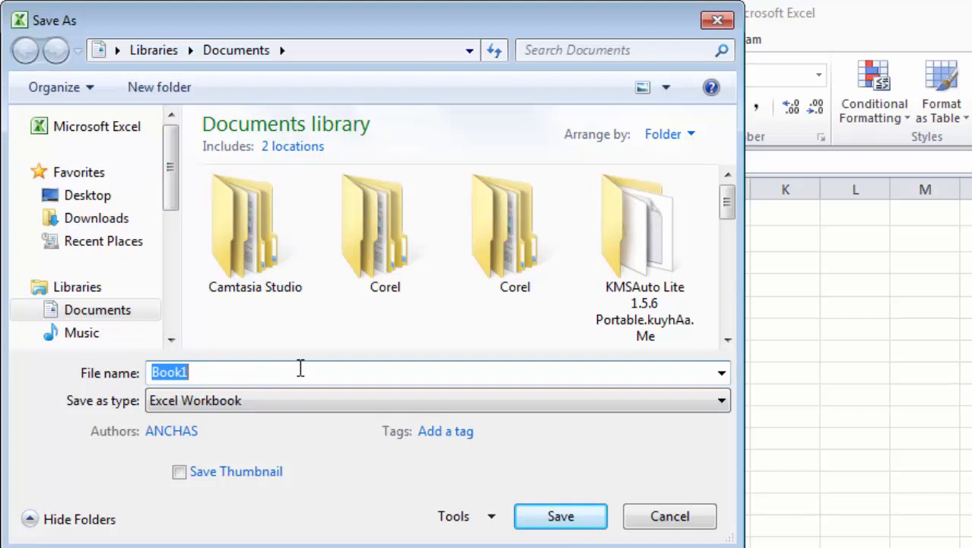
type("Nilai Siswa")
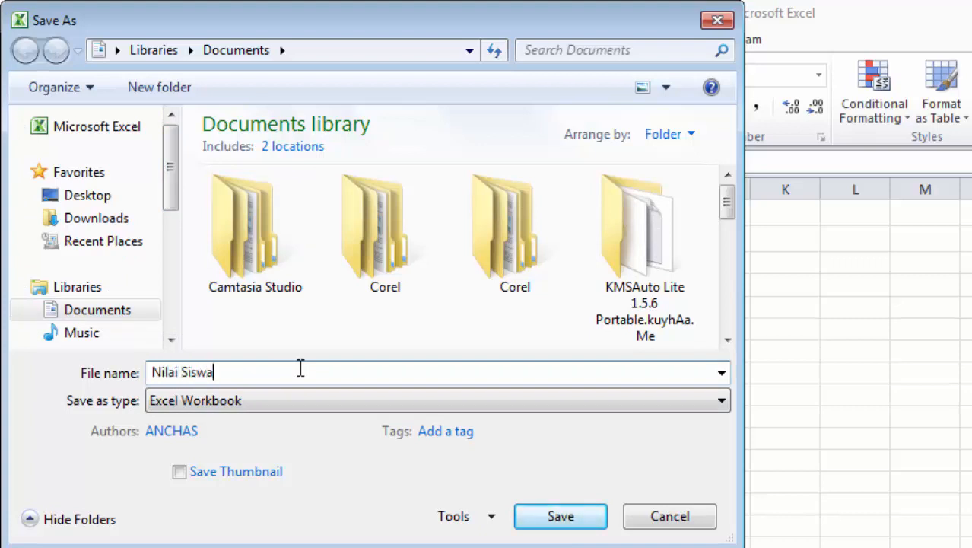
left_click(558, 519)
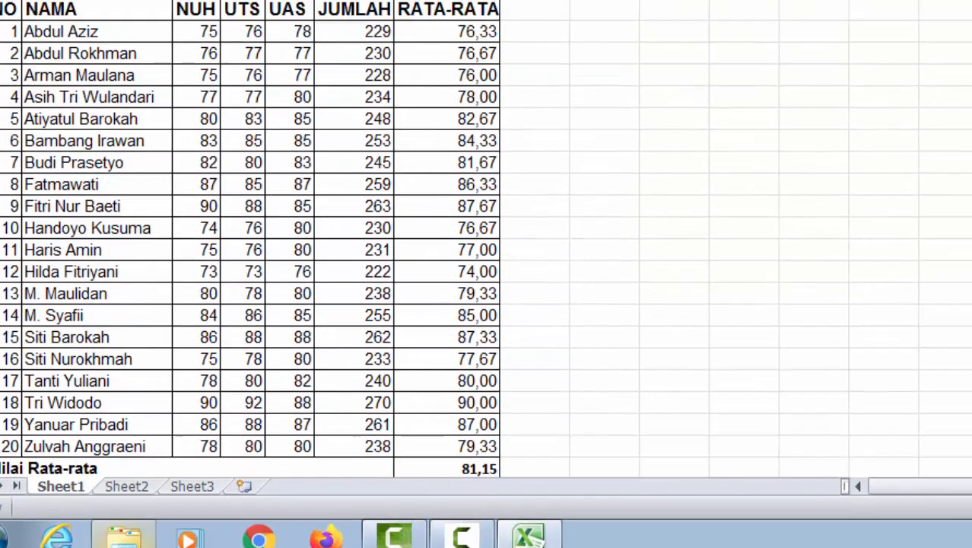
Confirm 'Nilai Siswa' is listed in Documents, then close Windows Explorer and Excel
left_click(124, 537)
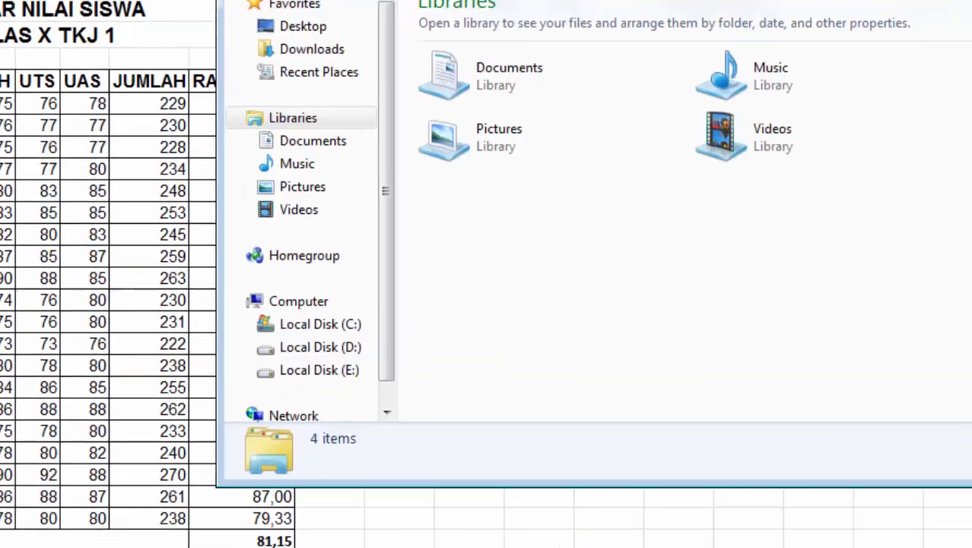
left_click(150, 199)
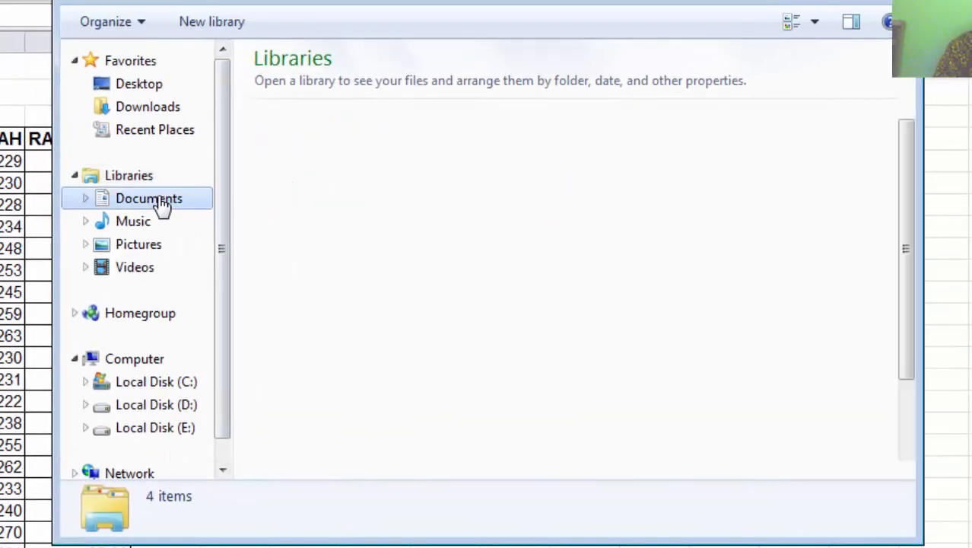
left_click_drag(911, 158, 910, 253)
left_click_drag(911, 316, 909, 376)
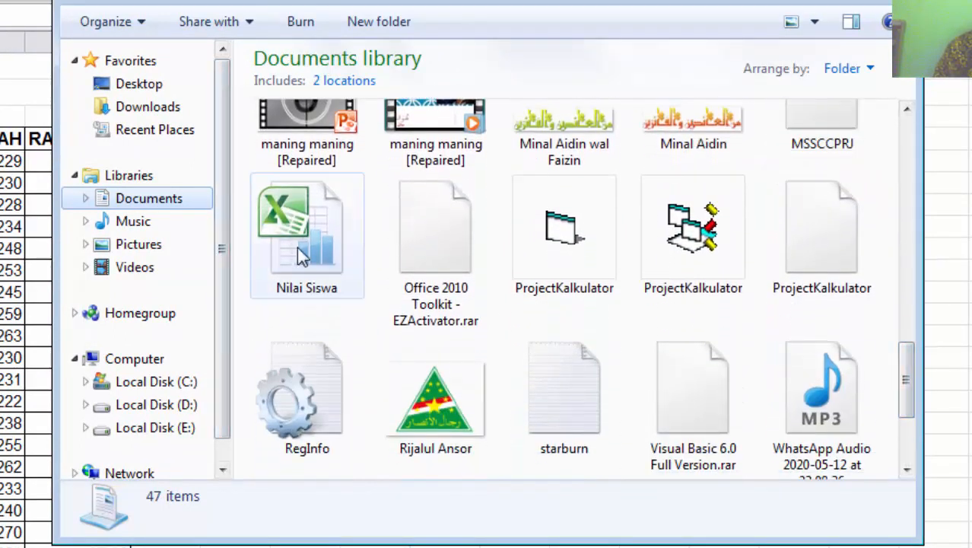
left_click(851, 65)
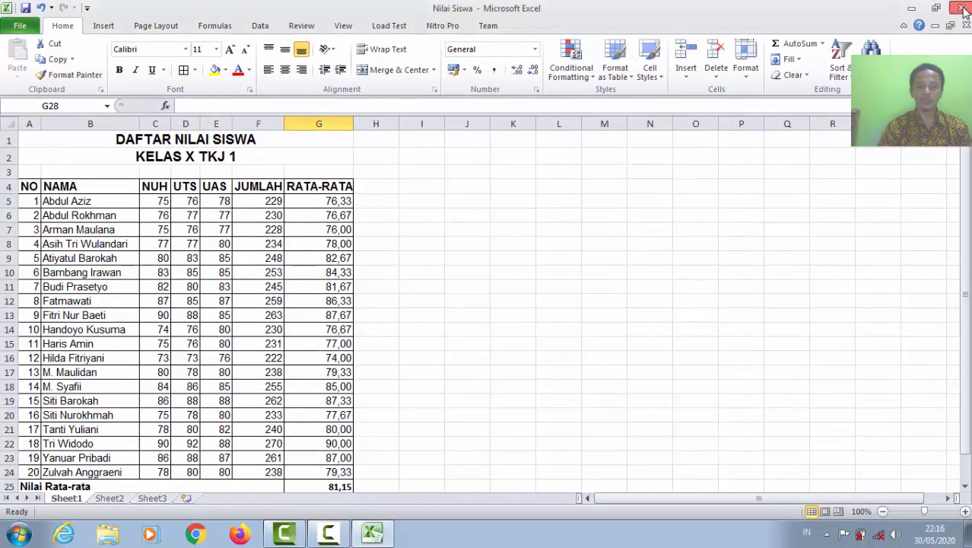
left_click(963, 11)
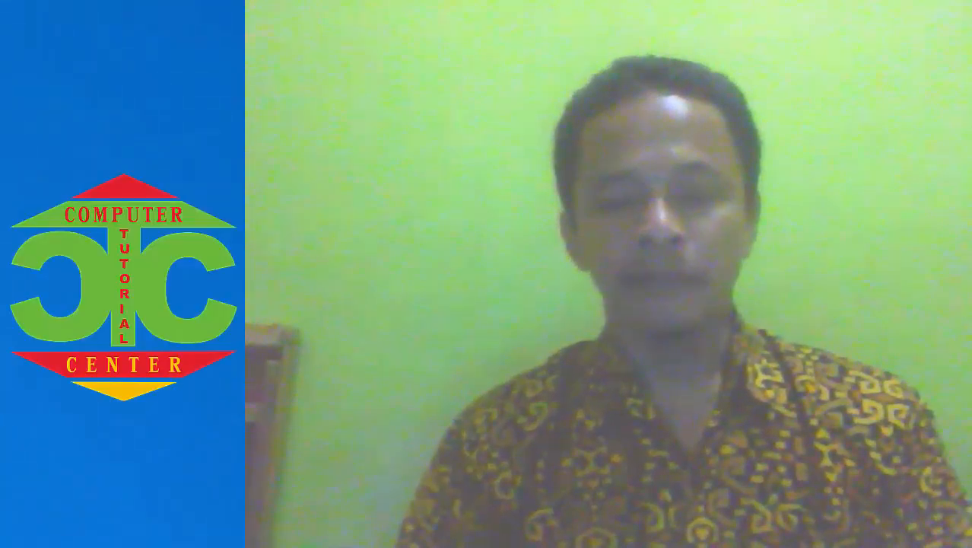